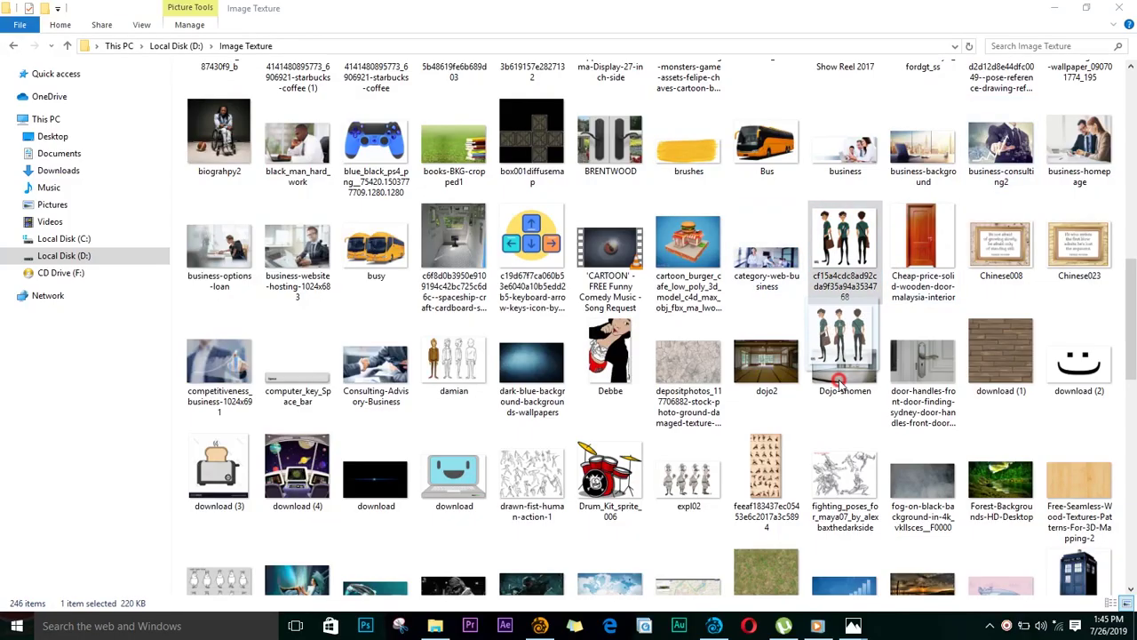
# Assign the cf15a4cdc8ad92cda9f35a94a3534768.png character sheet as backdrop image in the Back (XY) wireframe and Right (ZY) views.
pyautogui.scroll(-1, 661, 349)
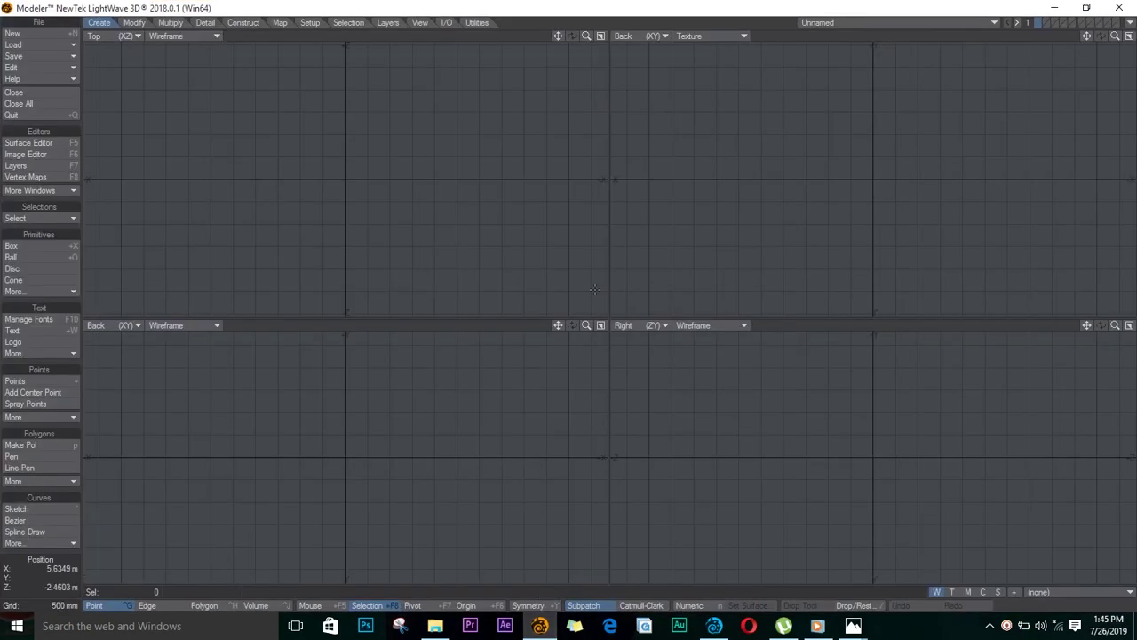
pyautogui.press('d')
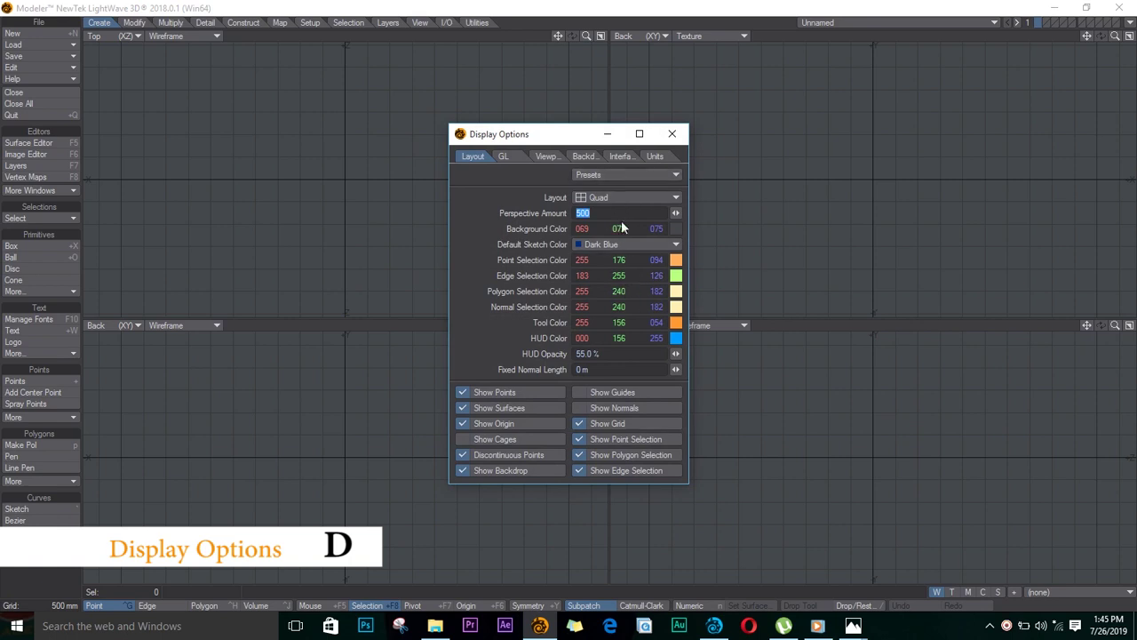
pyautogui.click(583, 156)
pyautogui.click(626, 213)
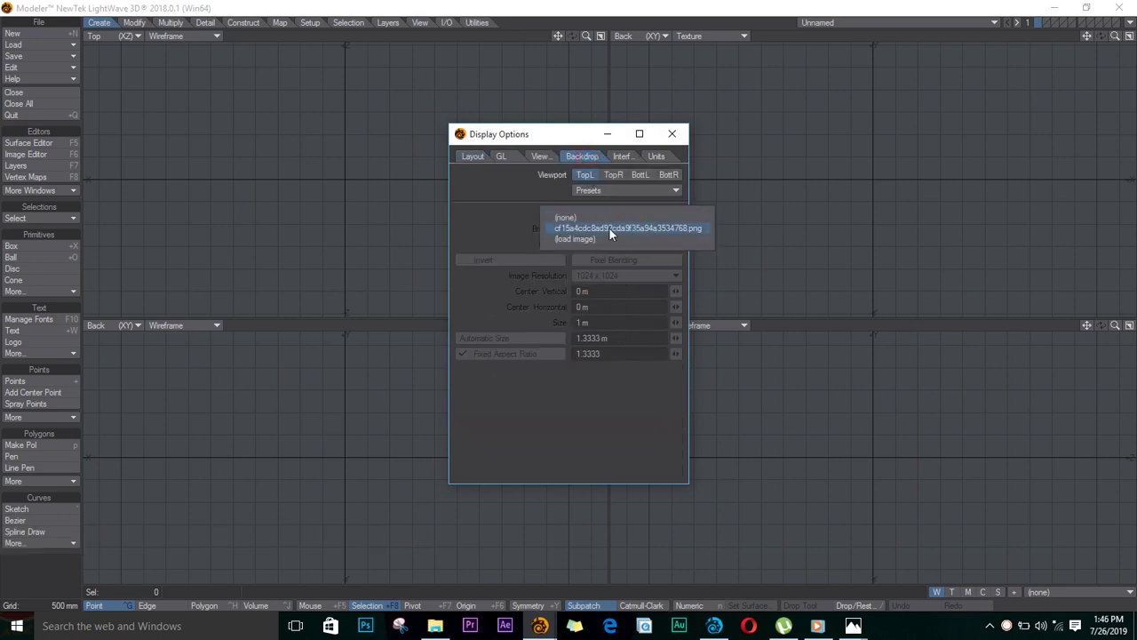
pyautogui.click(493, 221)
pyautogui.click(640, 175)
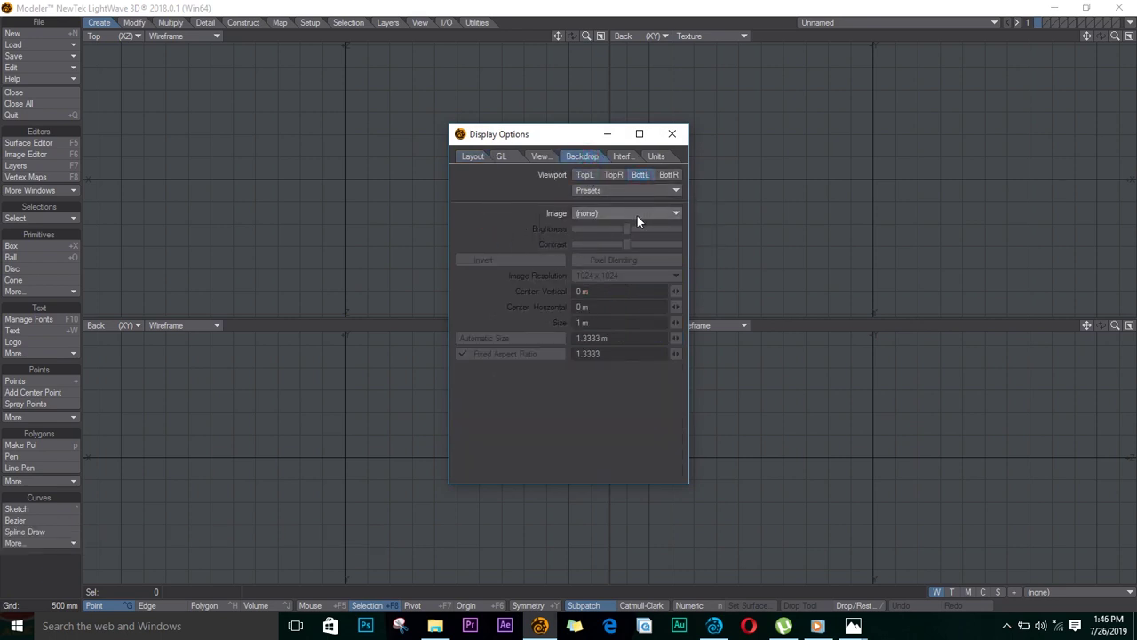
pyautogui.click(636, 214)
pyautogui.click(635, 220)
pyautogui.click(667, 175)
pyautogui.click(658, 213)
pyautogui.click(648, 225)
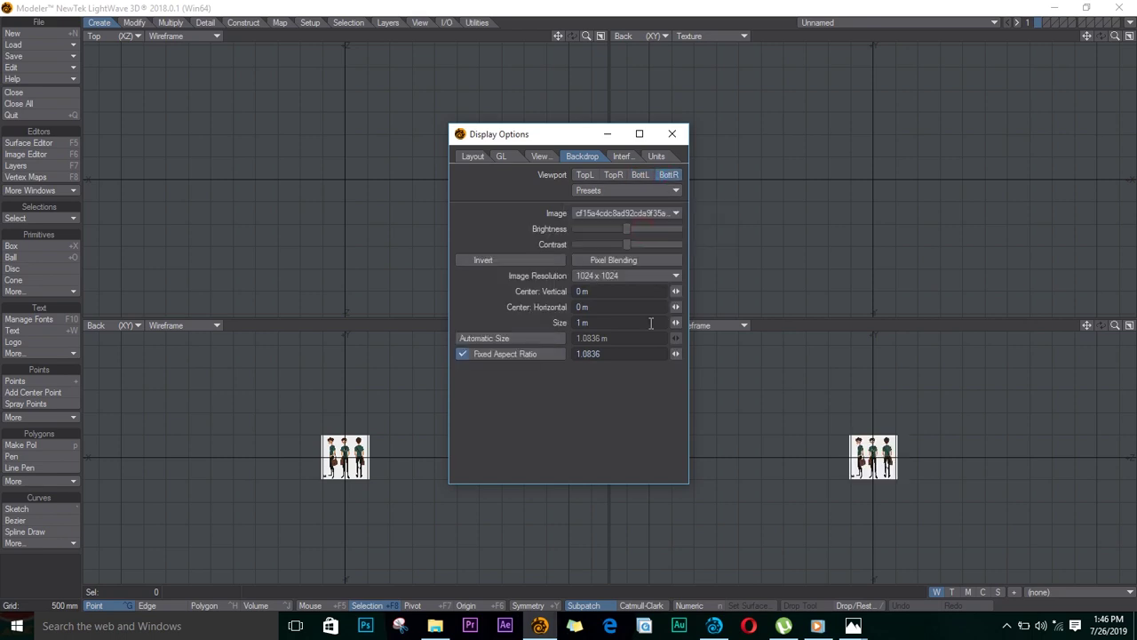
# Set the backdrop size to 5 m in both the Right and Back wireframe views.
pyautogui.write('5')
pyautogui.press('Tab')
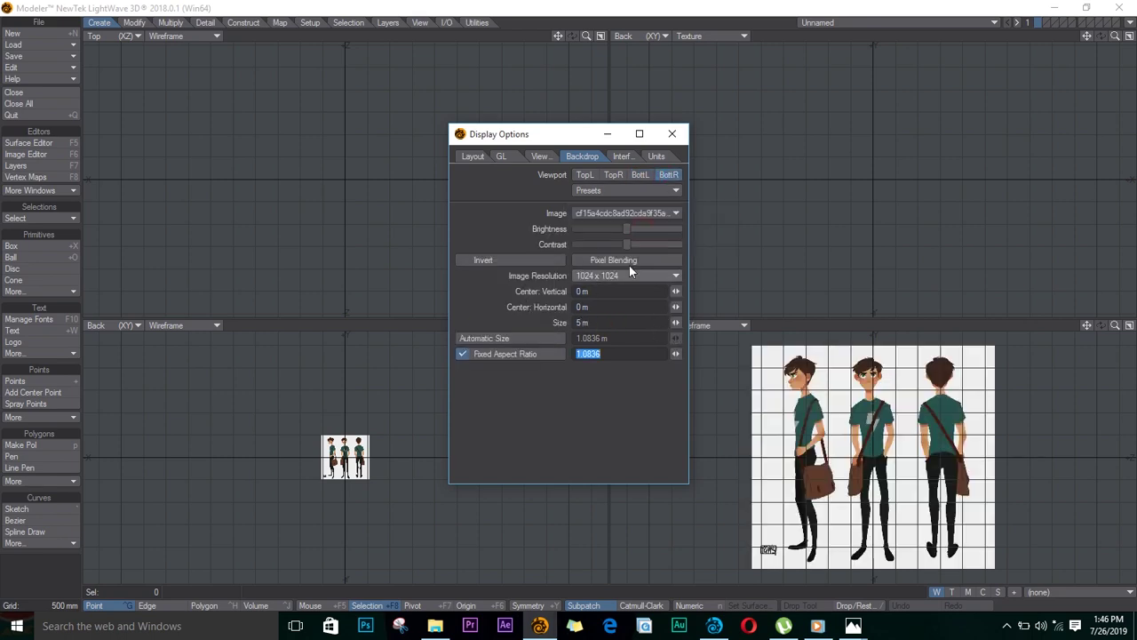
pyautogui.click(640, 175)
pyautogui.moveTo(597, 323); pyautogui.dragTo(465, 335)
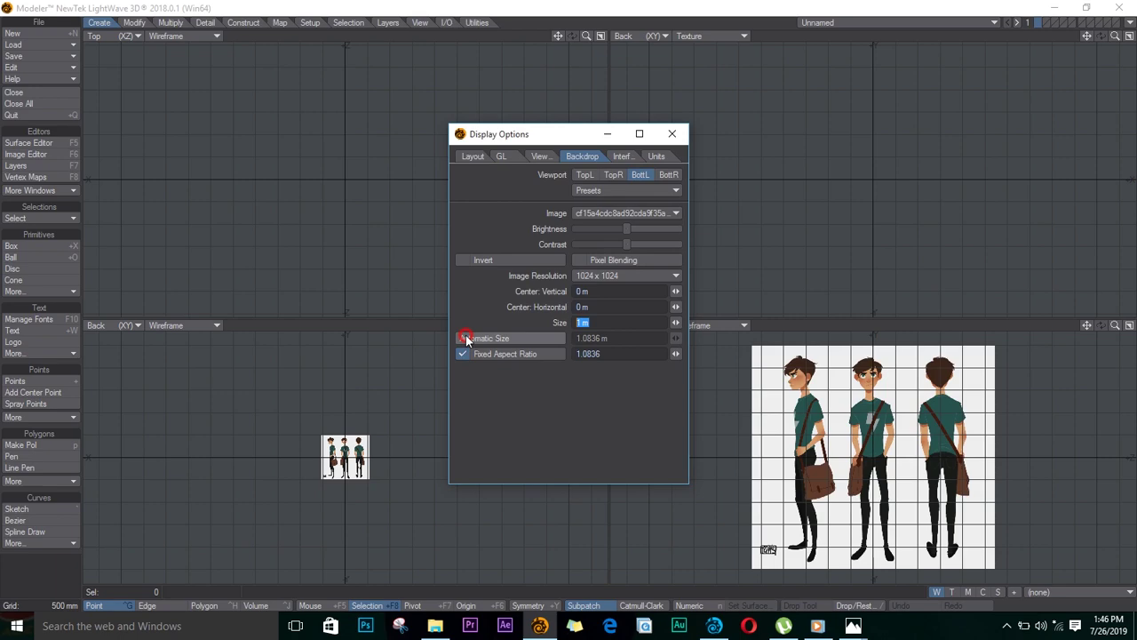
pyautogui.write('5')
pyautogui.press('Tab')
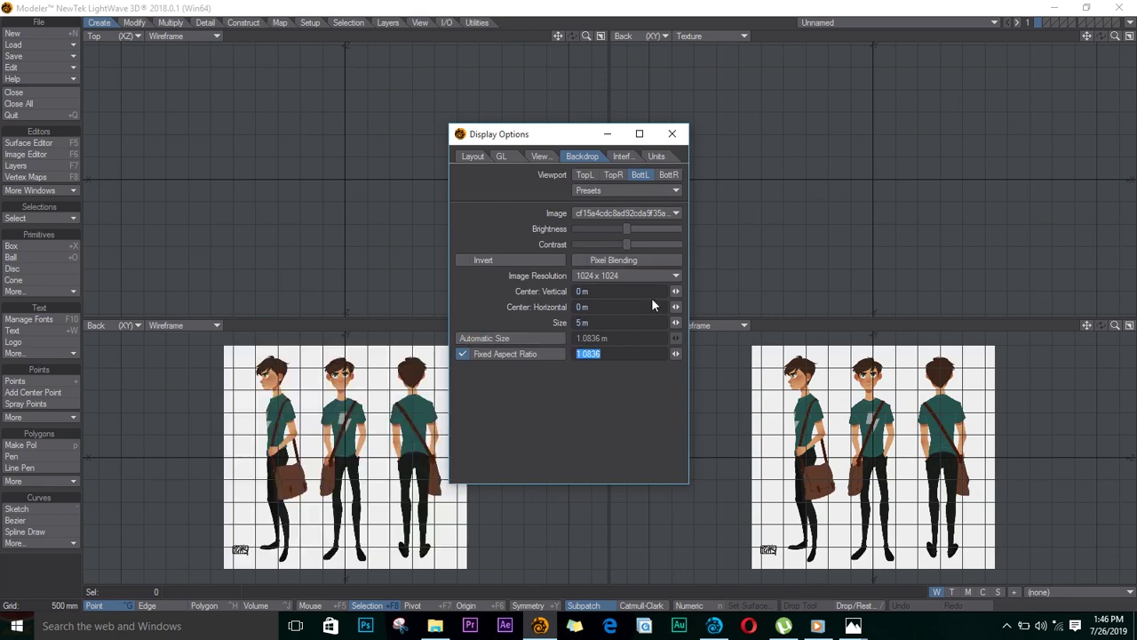
# Centre the front-facing figure on the vertical axis of the Back view with a vertical centre of 0 m and a horizontal centre of 112 mm.
pyautogui.scroll(8, 388, 444)
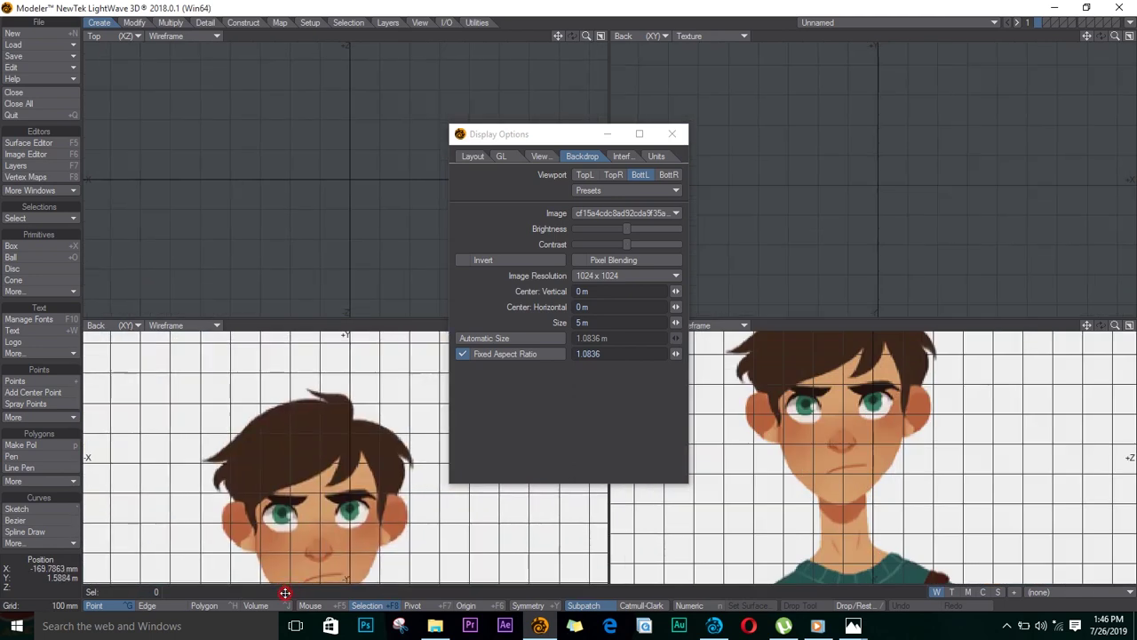
pyautogui.keyDown('alt'); pyautogui.moveTo(285, 593); pyautogui.dragTo(299, 532); pyautogui.keyUp('alt')
pyautogui.keyDown('alt'); pyautogui.moveTo(821, 452); pyautogui.dragTo(845, 457); pyautogui.keyUp('alt')
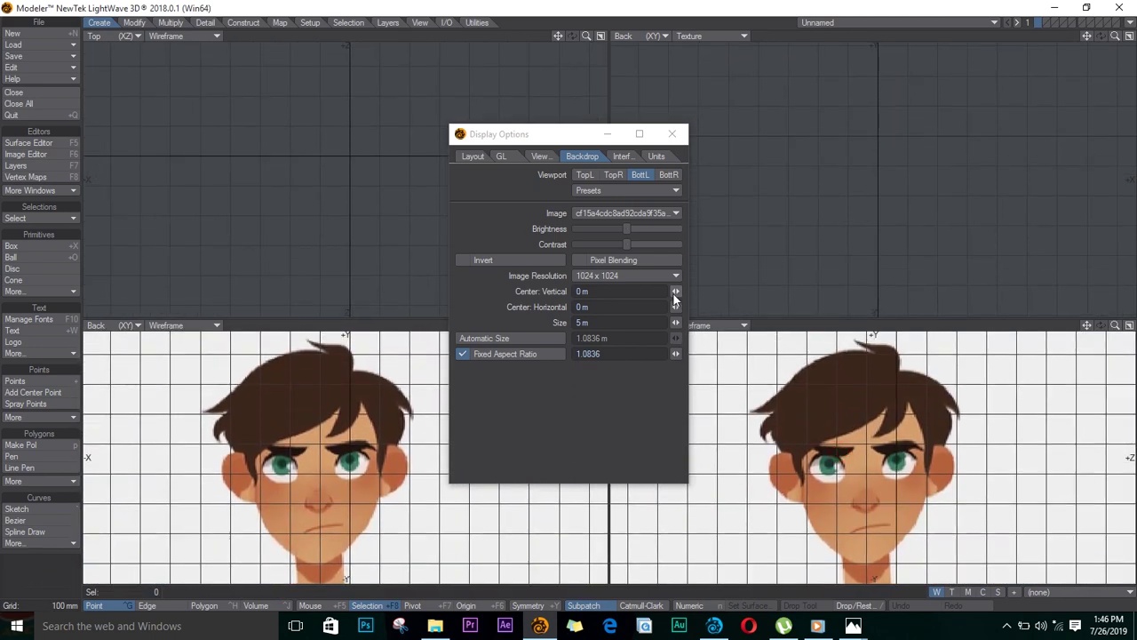
pyautogui.moveTo(674, 294); pyautogui.dragTo(454, 298)
pyautogui.write('0')
pyautogui.press('Tab')
pyautogui.moveTo(677, 307); pyautogui.dragTo(603, 304)
pyautogui.scroll(-3, 782, 480)
pyautogui.keyDown('alt'); pyautogui.moveTo(778, 492); pyautogui.dragTo(808, 481); pyautogui.keyUp('alt')
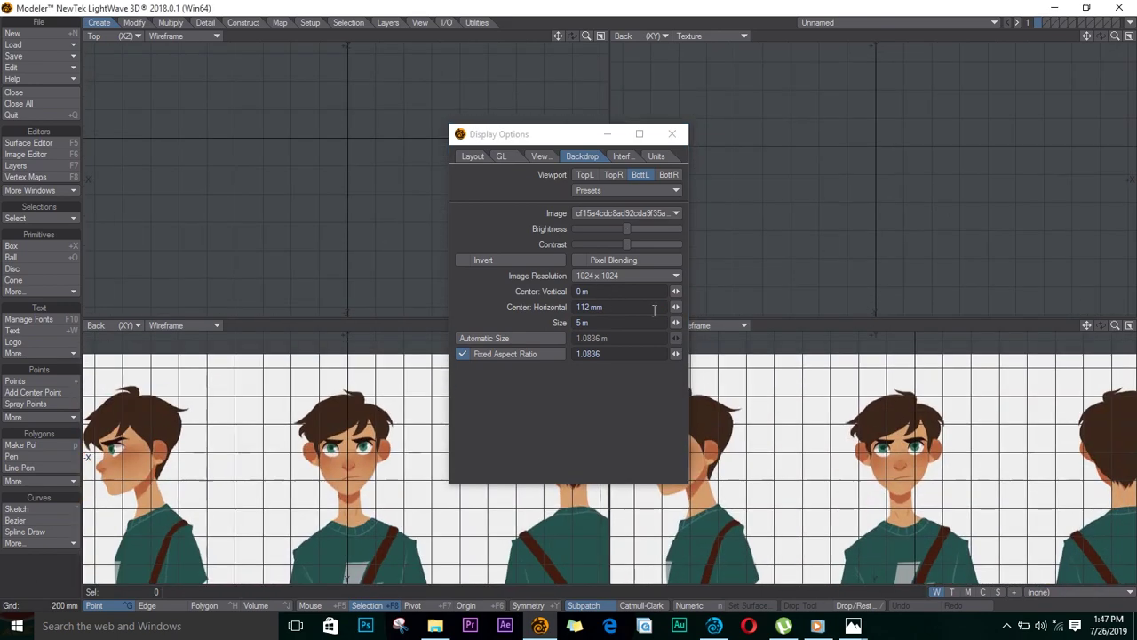
# Shift the Right view's backdrop horizontally to bring the side-profile figure near the axis, and close the display options.
pyautogui.click(668, 175)
pyautogui.moveTo(830, 313); pyautogui.dragTo(644, 341)
pyautogui.click(672, 135)
pyautogui.keyDown('ctrl'); pyautogui.keyDown('alt'); pyautogui.moveTo(388, 457); pyautogui.dragTo(439, 468); pyautogui.keyUp('alt'); pyautogui.keyUp('ctrl')
pyautogui.scroll(3, 439, 469)
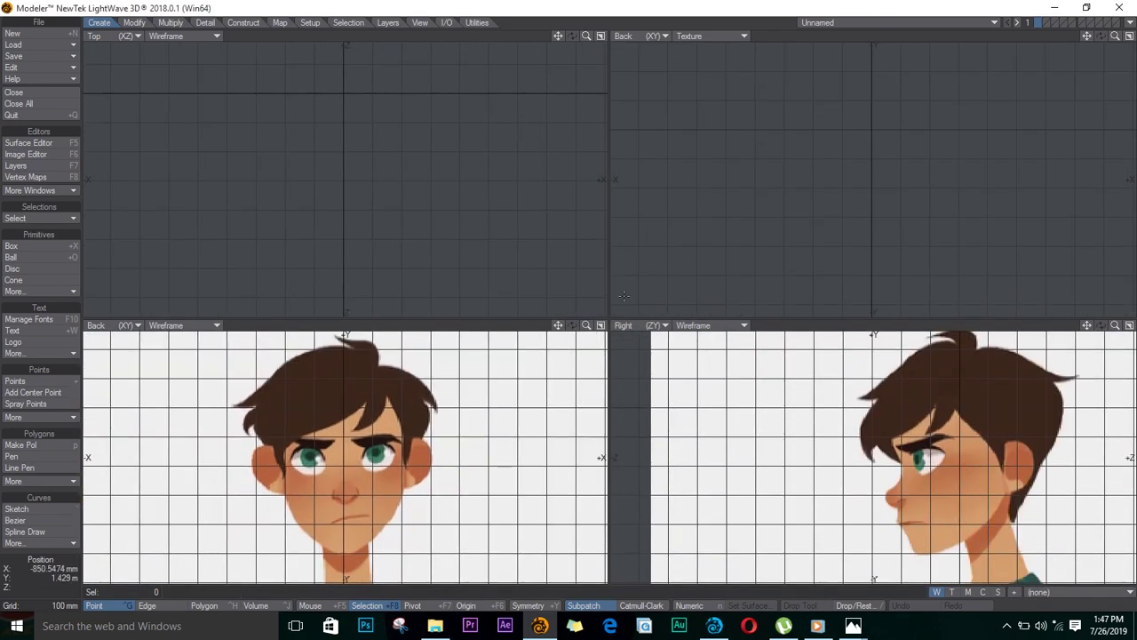
# Create a flat box, two segments wide, between the nose and mouth in the Back view.
pyautogui.click(11, 244)
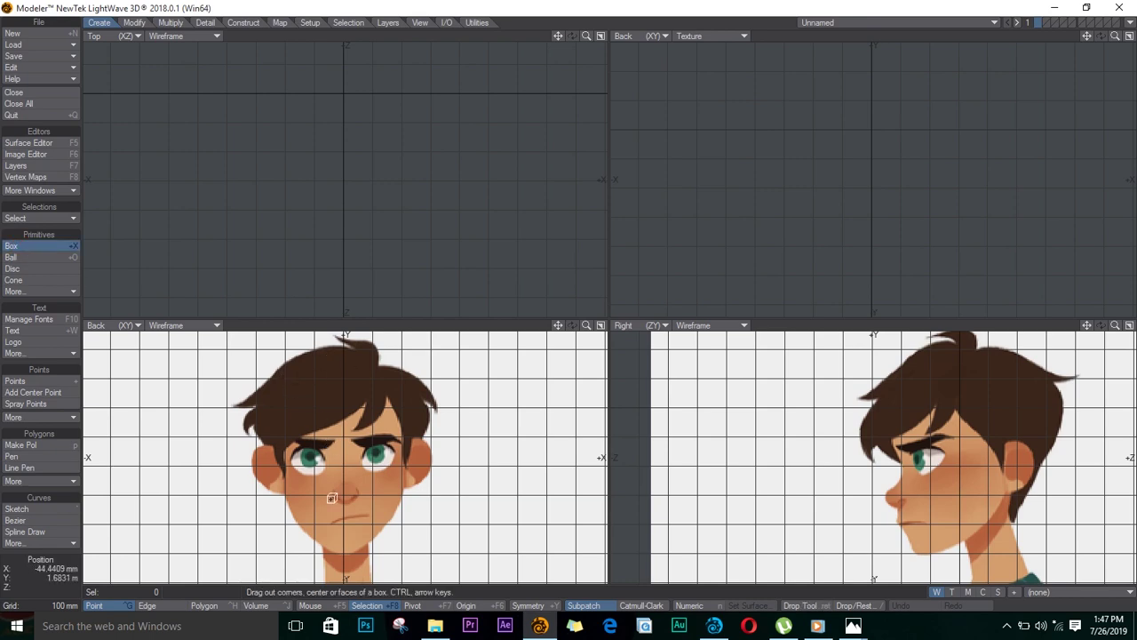
pyautogui.moveTo(321, 506); pyautogui.dragTo(343, 518)
pyautogui.moveTo(317, 513)
pyautogui.keyDown('ctrl'); pyautogui.keyDown('alt'); pyautogui.mouseDown()
pyautogui.moveTo(418, 527)
pyautogui.moveTo(413, 474)
pyautogui.moveTo(259, 498)
pyautogui.moveTo(360, 503)
pyautogui.moveTo(318, 492)
pyautogui.moveTo(289, 508)
pyautogui.moveTo(332, 474)
pyautogui.moveTo(330, 459)
pyautogui.mouseUp(); pyautogui.keyUp('alt'); pyautogui.keyUp('ctrl')
pyautogui.keyDown('ctrl'); pyautogui.keyDown('alt'); pyautogui.moveTo(343, 485); pyautogui.dragTo(373, 490); pyautogui.keyUp('alt'); pyautogui.keyUp('ctrl')
pyautogui.scroll(2, 364, 498)
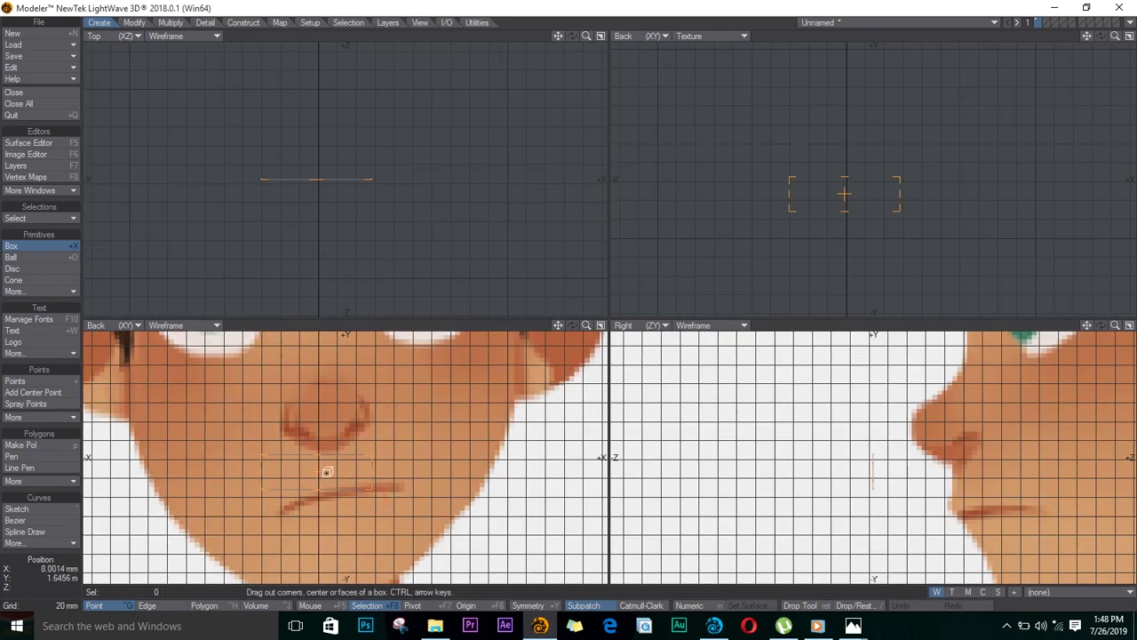
pyautogui.press('Return')
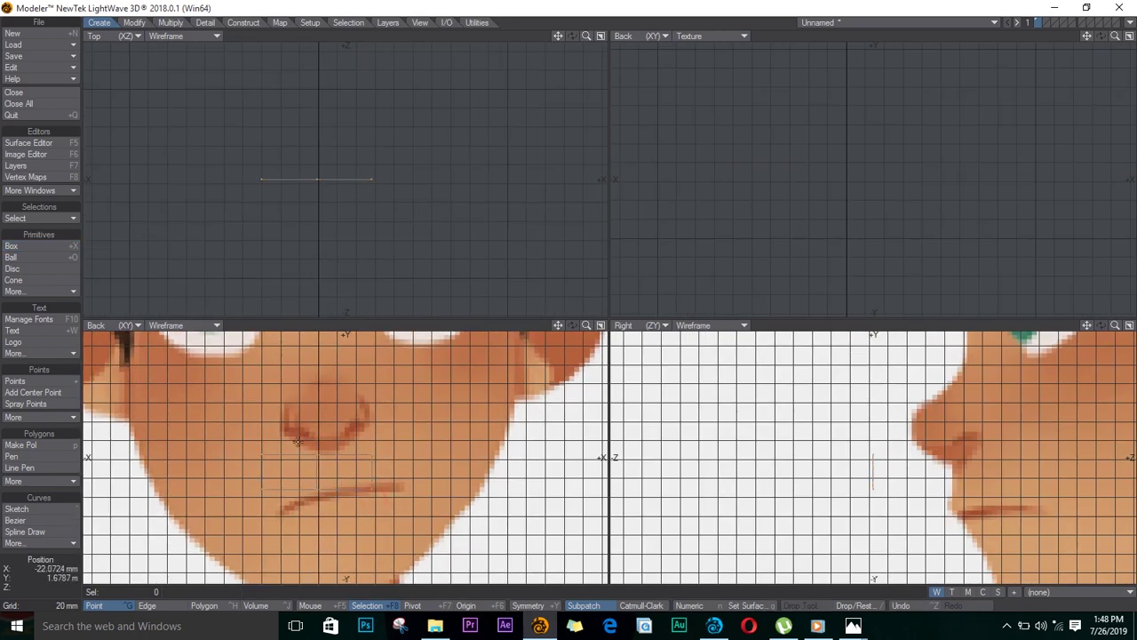
# Darken the reference image by setting its brightness to -0.48 in the Image Editor.
pyautogui.click(43, 155)
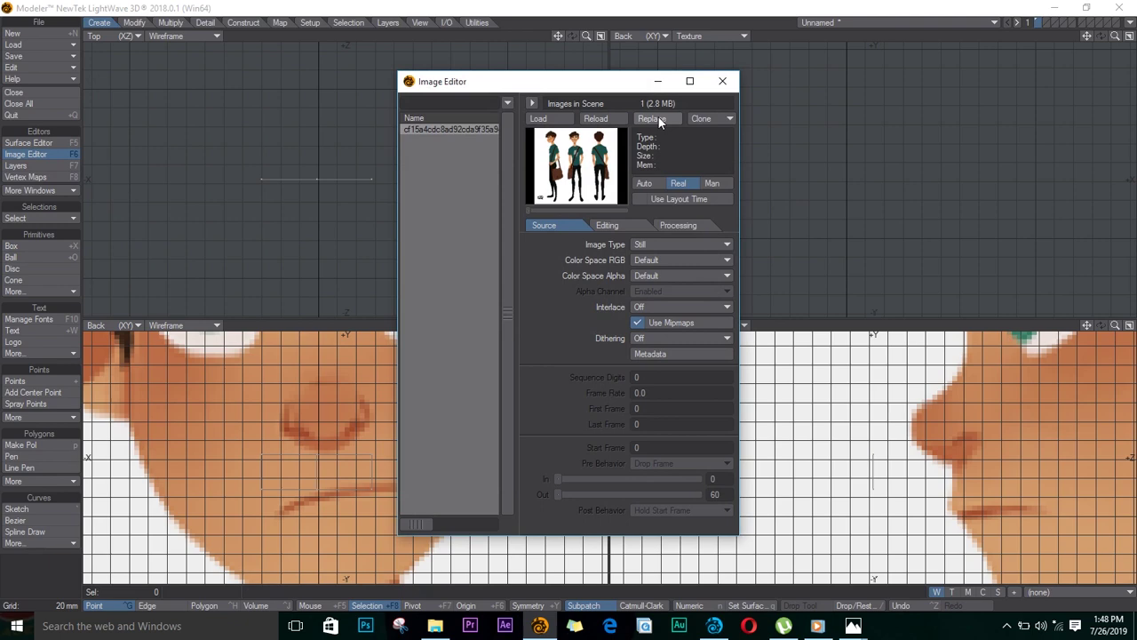
pyautogui.click(613, 226)
pyautogui.moveTo(616, 245)
pyautogui.mouseDown()
pyautogui.moveTo(596, 247)
pyautogui.moveTo(604, 258)
pyautogui.mouseUp()
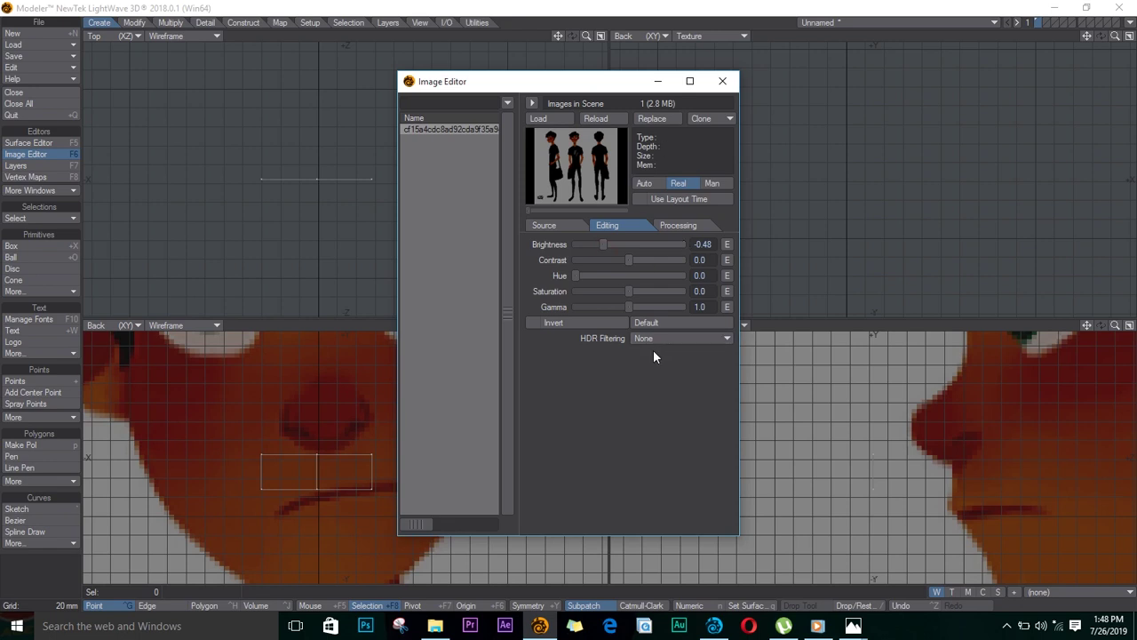
pyautogui.click(722, 80)
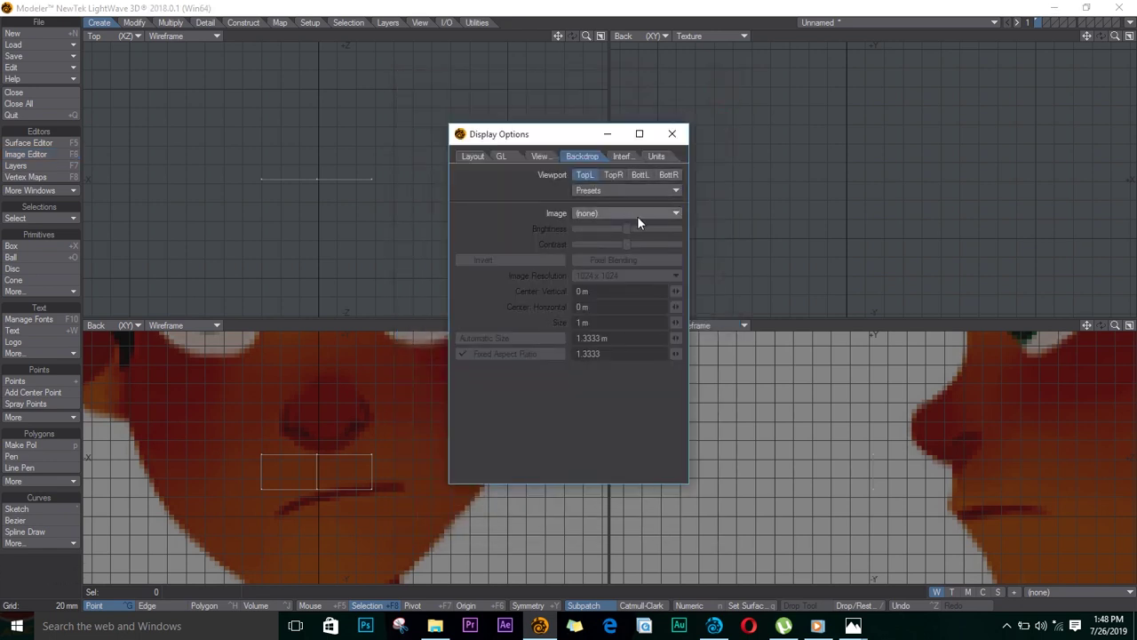
# Save all backdrops as a settings file named "Cool Cartoon character" in the Charactor 01 folder.
pyautogui.click(638, 220)
pyautogui.click(639, 174)
pyautogui.click(665, 192)
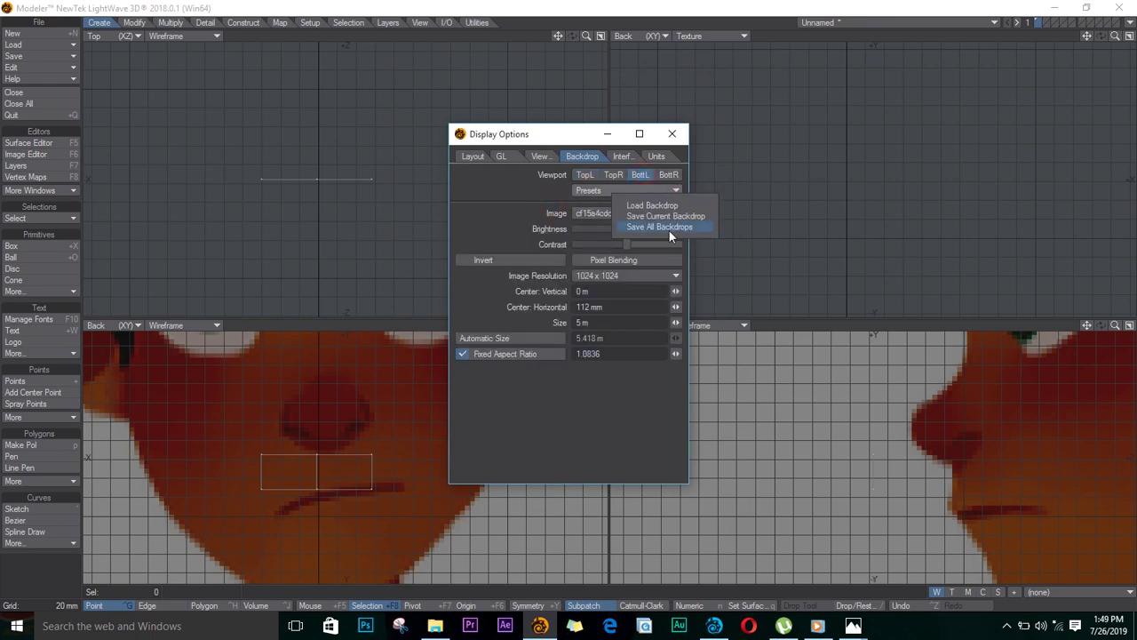
pyautogui.click(669, 230)
pyautogui.write('Co')
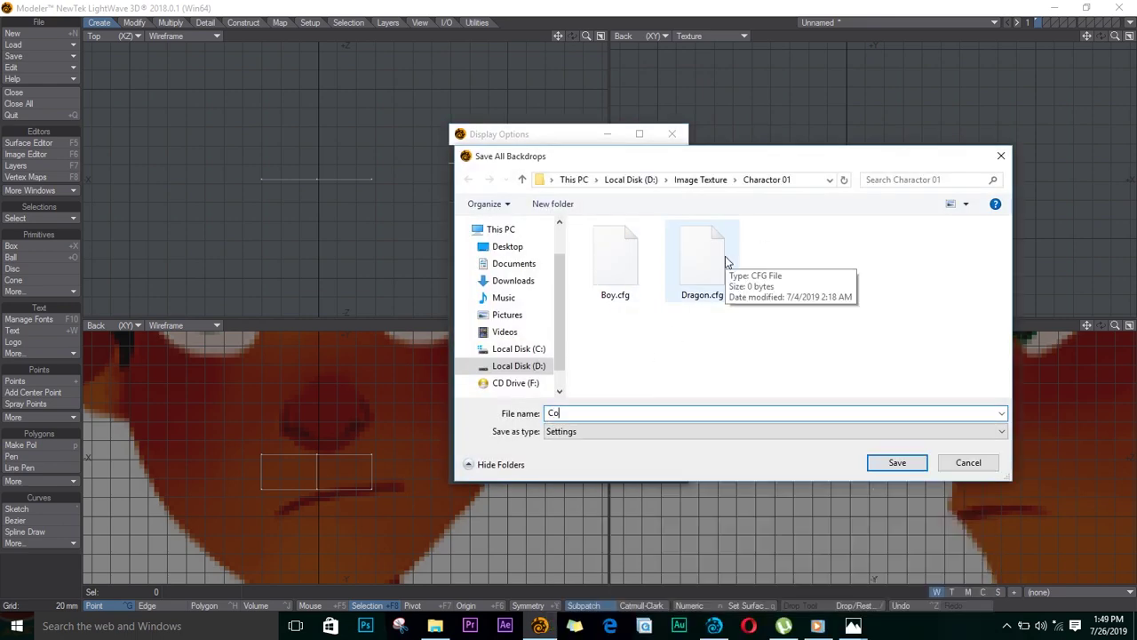
pyautogui.write('ol')
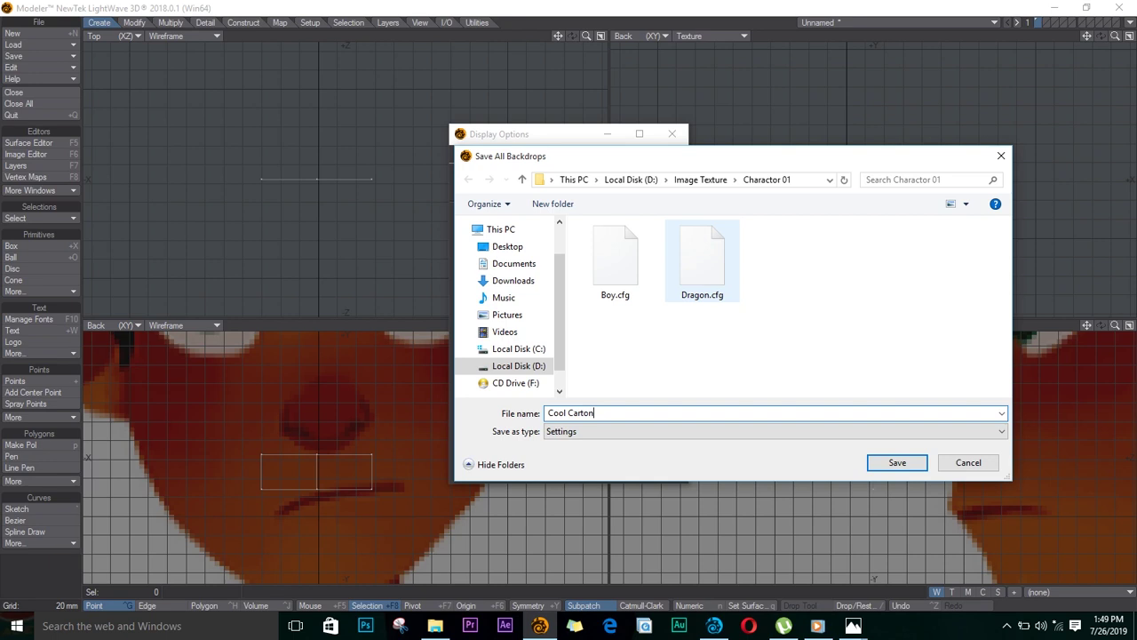
pyautogui.write(' Cartoon character')
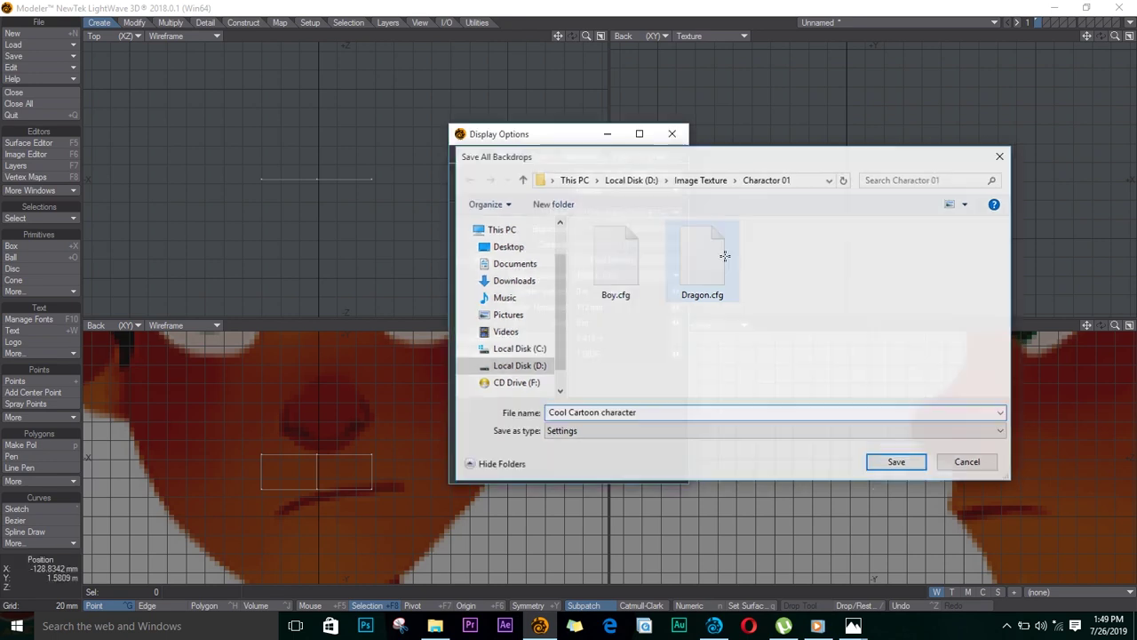
pyautogui.press('Return')
pyautogui.click(672, 133)
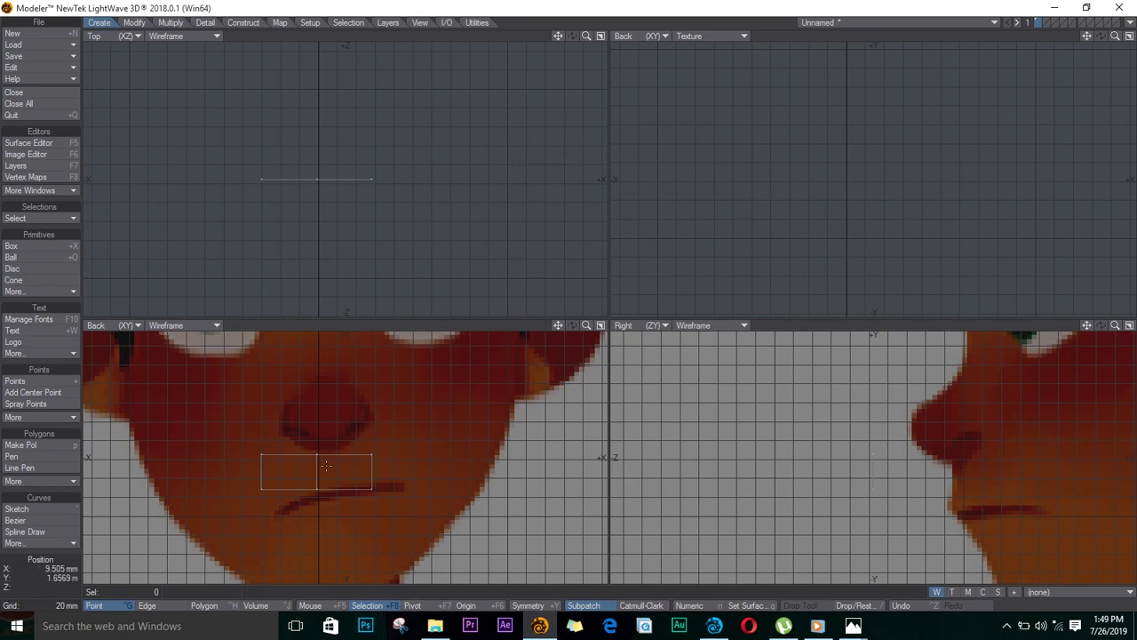
# Delete the box's polygon on the positive X side of the centre line.
pyautogui.moveTo(474, 408); pyautogui.dragTo(307, 480, button='right')
pyautogui.press('space')
pyautogui.press('space')
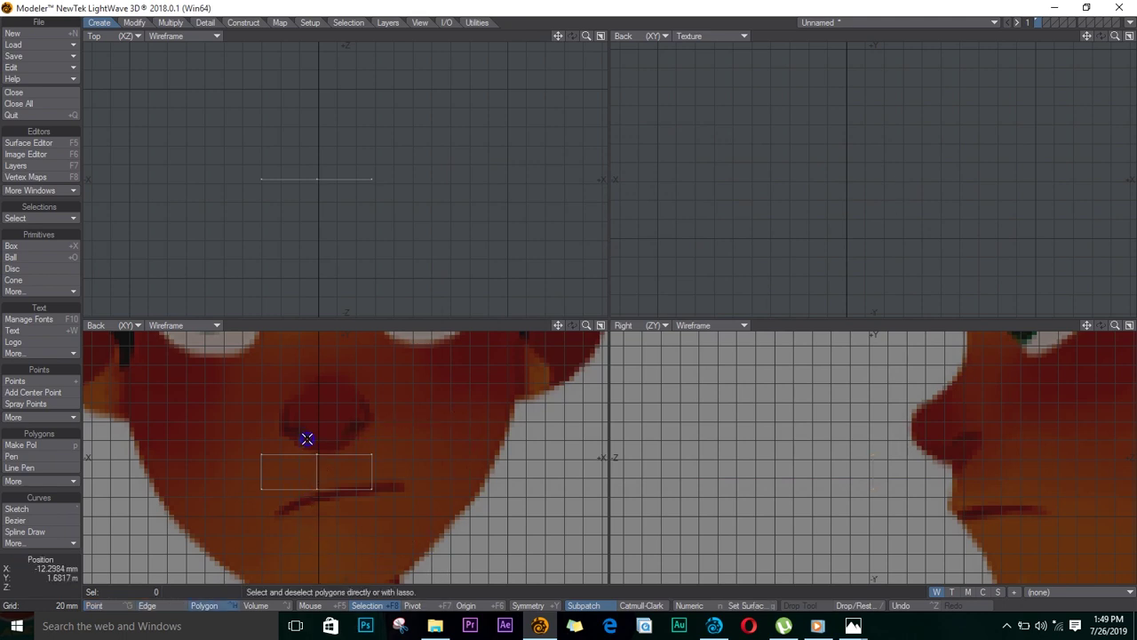
pyautogui.moveTo(308, 439); pyautogui.dragTo(307, 479, button='right')
pyautogui.press('Delete')
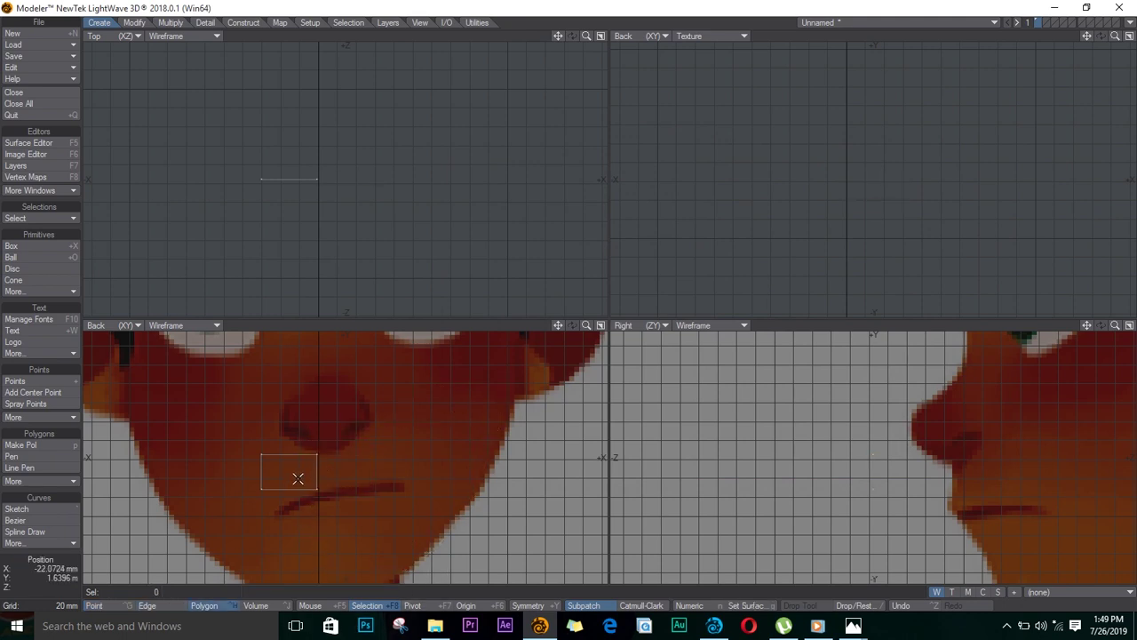
# Align the remaining polygon's inner points with the centre line and move its outer edge inward to narrow it.
pyautogui.hotkey('ctrl', 'g')
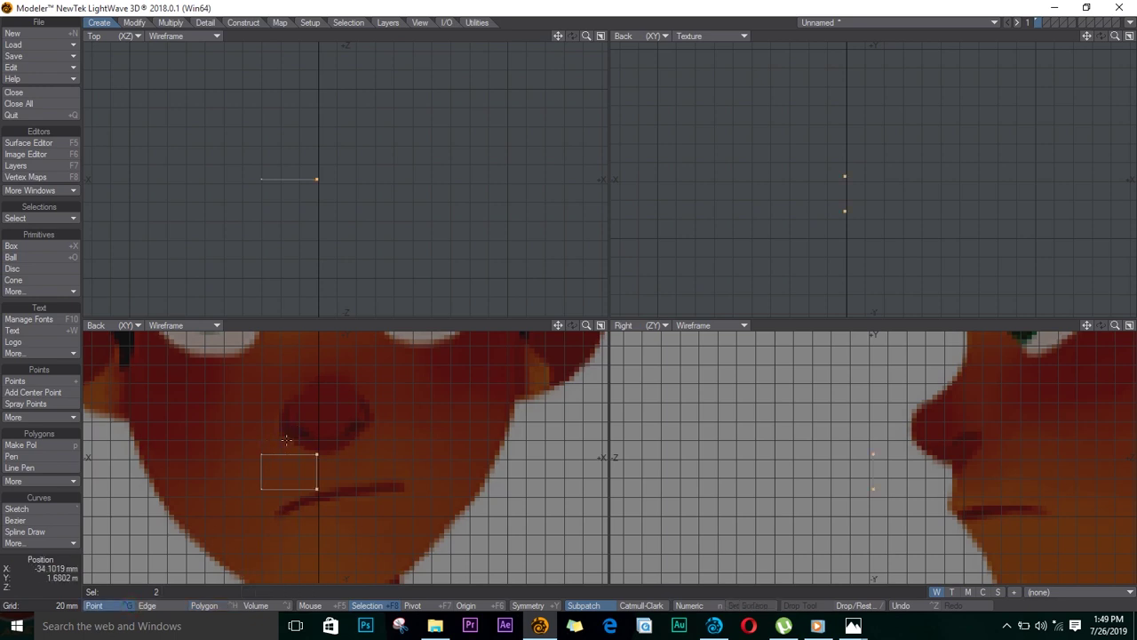
pyautogui.press('t')
pyautogui.moveTo(333, 477); pyautogui.dragTo(297, 481)
pyautogui.press('/')
pyautogui.press('t')
pyautogui.press('space')
pyautogui.moveTo(295, 450)
pyautogui.mouseDown(button='right')
pyautogui.moveTo(373, 424)
pyautogui.moveTo(300, 482)
pyautogui.mouseUp(button='right')
pyautogui.press('v')
pyautogui.press('Return')
pyautogui.press('space')
pyautogui.press('space')
pyautogui.press('space')
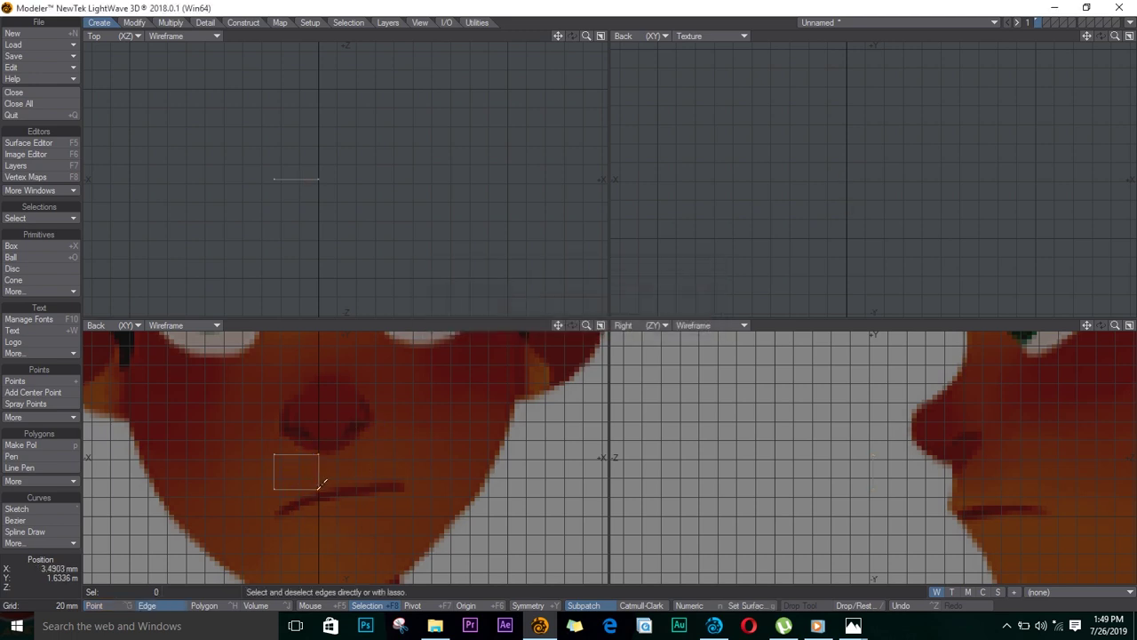
# Mirror the polygon across the X axis at centre 0 m with Merge Points enabled.
pyautogui.hotkey('shift', 'v')
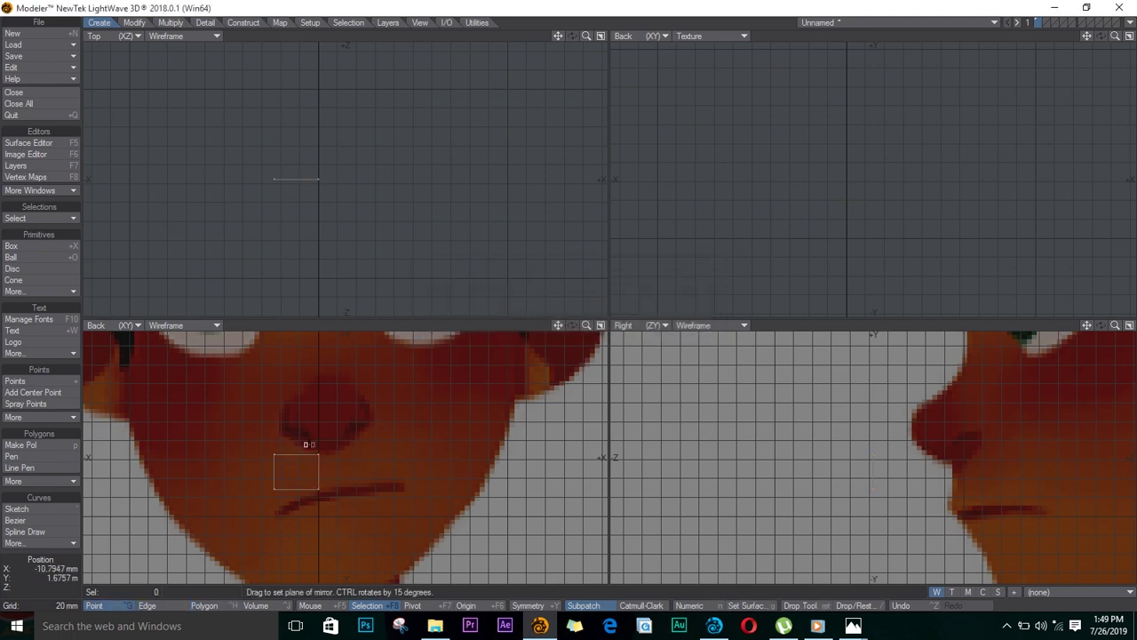
pyautogui.press('n')
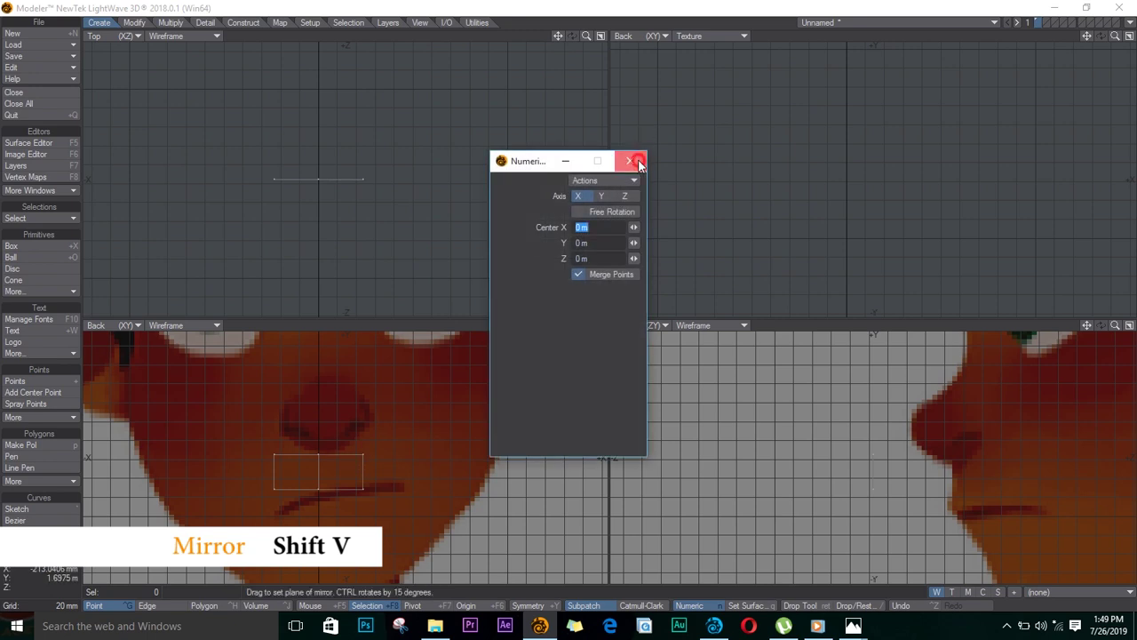
pyautogui.click(634, 160)
# Enable Symmetry and raise the two lower outer corner points of the mirrored polygons slightly.
pyautogui.click(534, 607)
pyautogui.press('n')
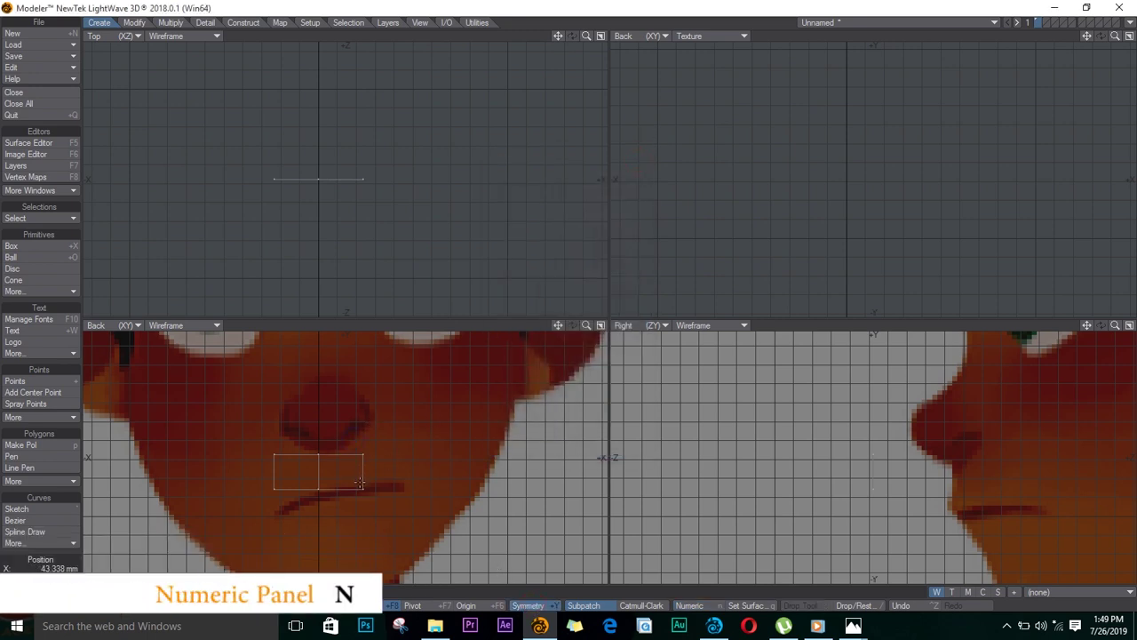
pyautogui.press('t')
pyautogui.moveTo(363, 491); pyautogui.dragTo(365, 482)
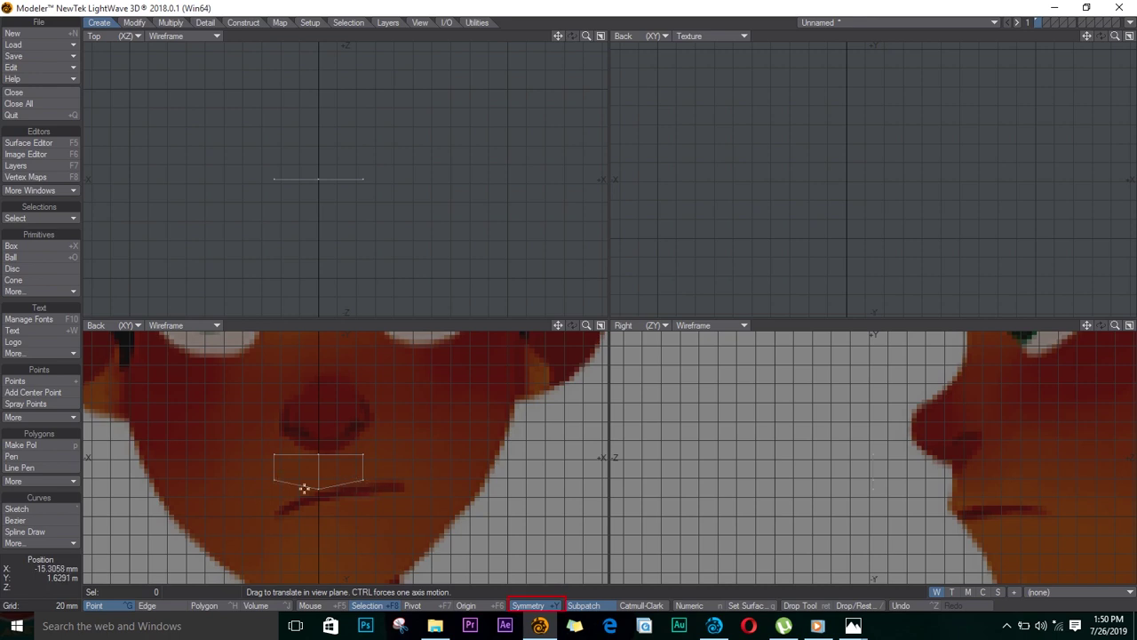
pyautogui.press('space')
pyautogui.press('space')
# Extend the outer edges symmetrically from the upper lip outward and down around the corners of the mouth.
pyautogui.click(365, 465)
pyautogui.press('e')
pyautogui.press('t')
pyautogui.moveTo(365, 464); pyautogui.dragTo(392, 501)
pyautogui.press('y')
pyautogui.press('e')
pyautogui.press('t')
pyautogui.press('y')
pyautogui.press('t')
pyautogui.press('e')
pyautogui.press('t')
pyautogui.press('y')
# Extend the edge loop symmetrically beneath the mouth and position its end edges along the lower lip.
pyautogui.moveTo(392, 501); pyautogui.dragTo(361, 512)
pyautogui.press('t')
pyautogui.press('e')
pyautogui.press('t')
pyautogui.press('y')
pyautogui.moveTo(362, 511); pyautogui.dragTo(390, 504)
pyautogui.press('t')
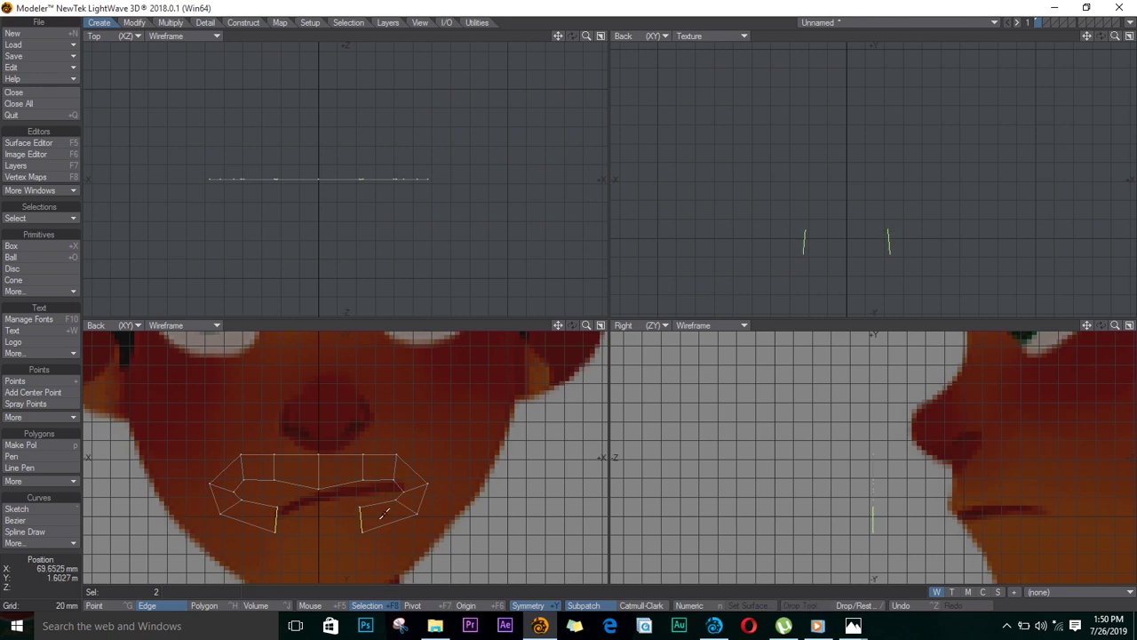
# Use Set Value to bring the two lower-lip end edges onto the centre line, and switch to point selection.
pyautogui.press('v')
pyautogui.click(666, 295)
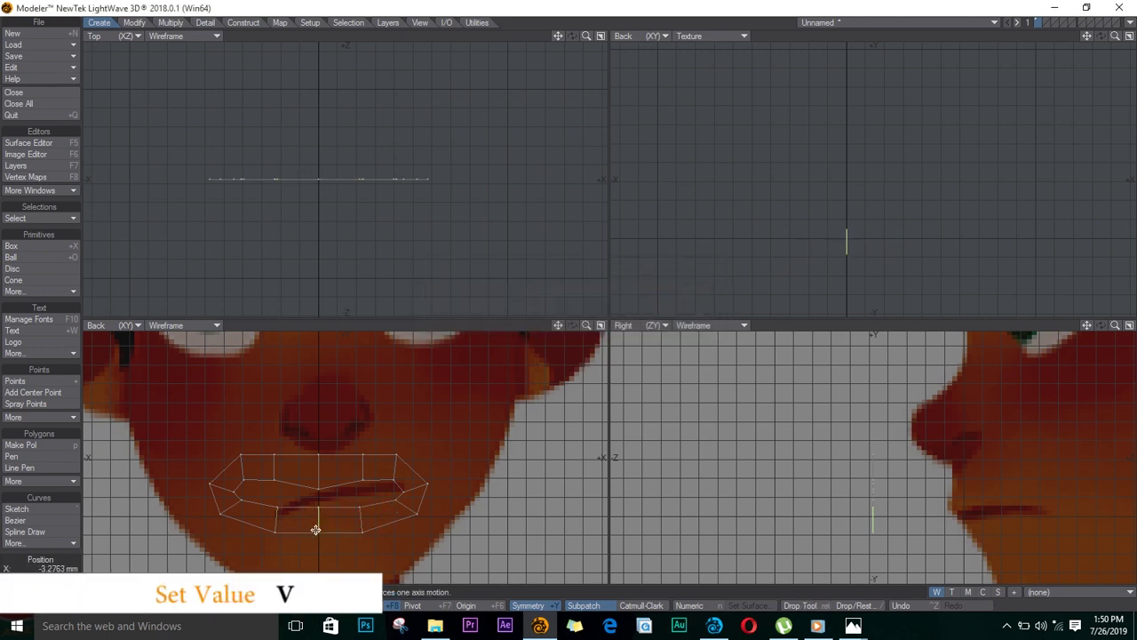
pyautogui.click(115, 605)
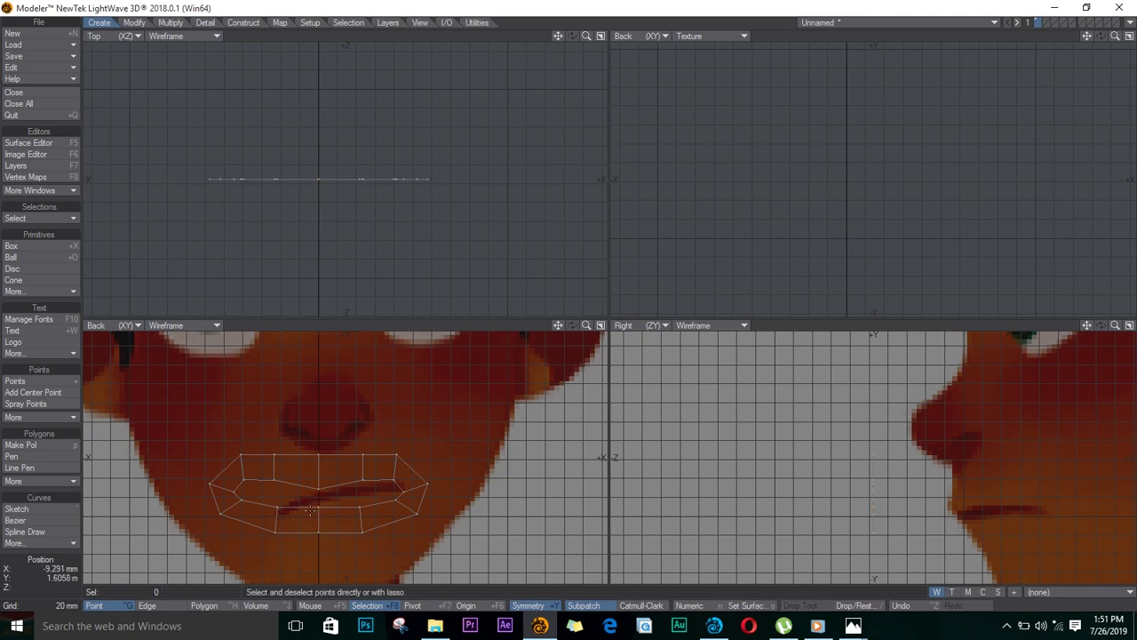
# Save the object as "Cool Cartoon character" in the obj folder.
pyautogui.write('s')
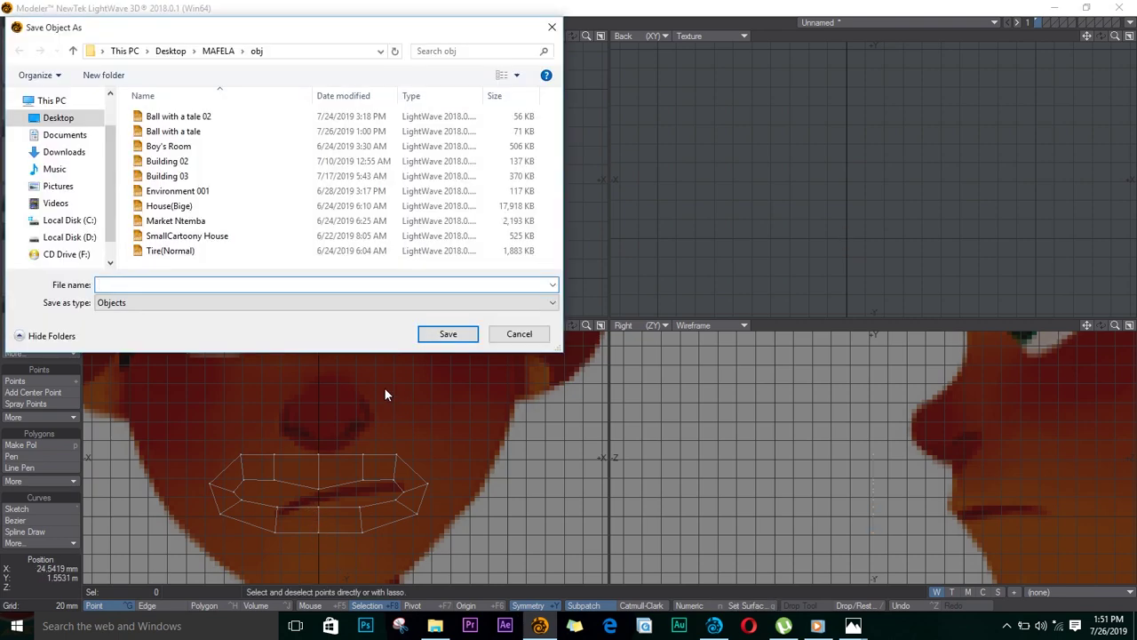
pyautogui.write('Cool Cartoon character')
pyautogui.press('Return')
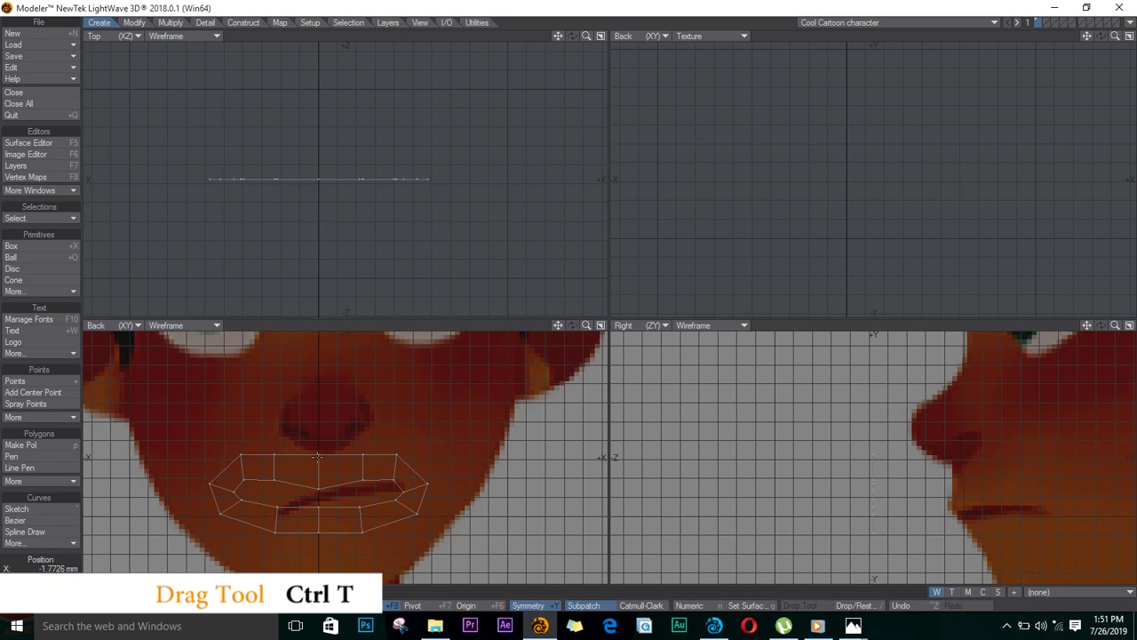
# Reshape the mouth loop with the Drag tool, rounding its upper and lower rows and pulling the outer corner points inward.
pyautogui.hotkey('ctrl', 't')
pyautogui.moveTo(241, 455); pyautogui.dragTo(234, 472)
pyautogui.moveTo(398, 454); pyautogui.dragTo(404, 467)
pyautogui.moveTo(362, 451); pyautogui.dragTo(321, 456)
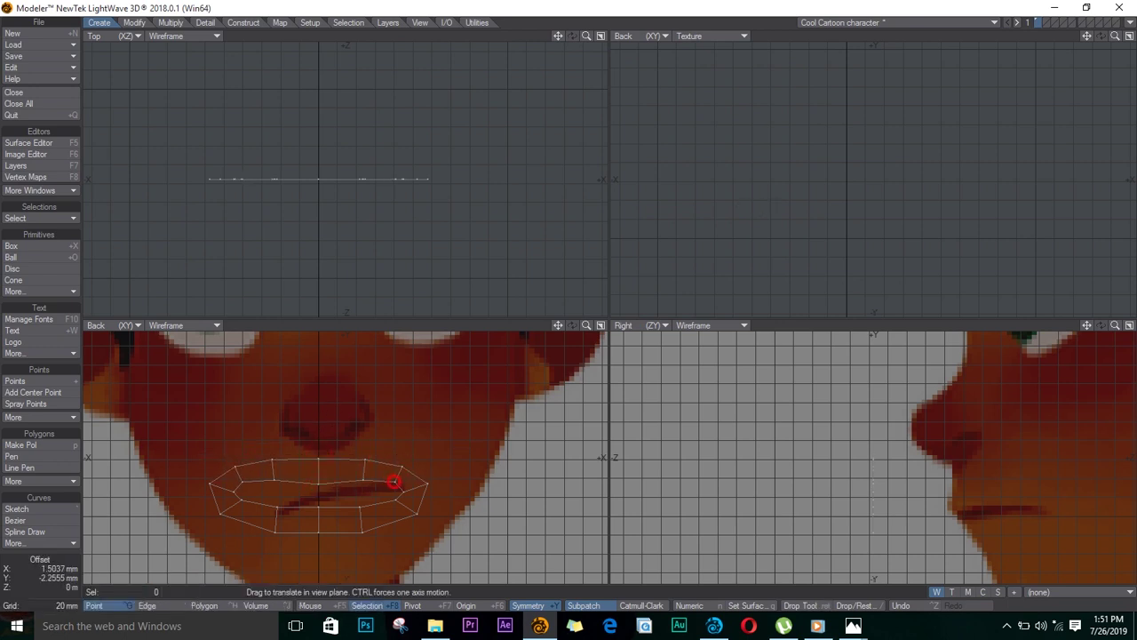
pyautogui.moveTo(361, 524); pyautogui.dragTo(418, 496)
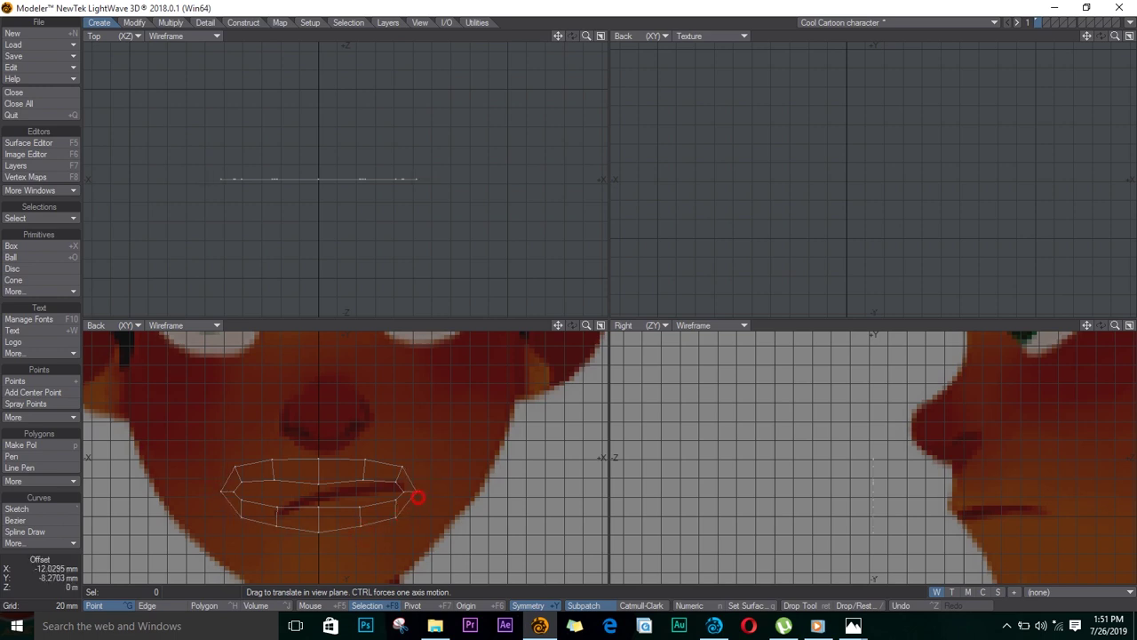
# Extend the four top edges of the mouth loop upward to form a row above the upper lip.
pyautogui.press('space')
pyautogui.hotkey('ctrl', 'h')
pyautogui.click(329, 459)
pyautogui.click(384, 459)
pyautogui.press('e')
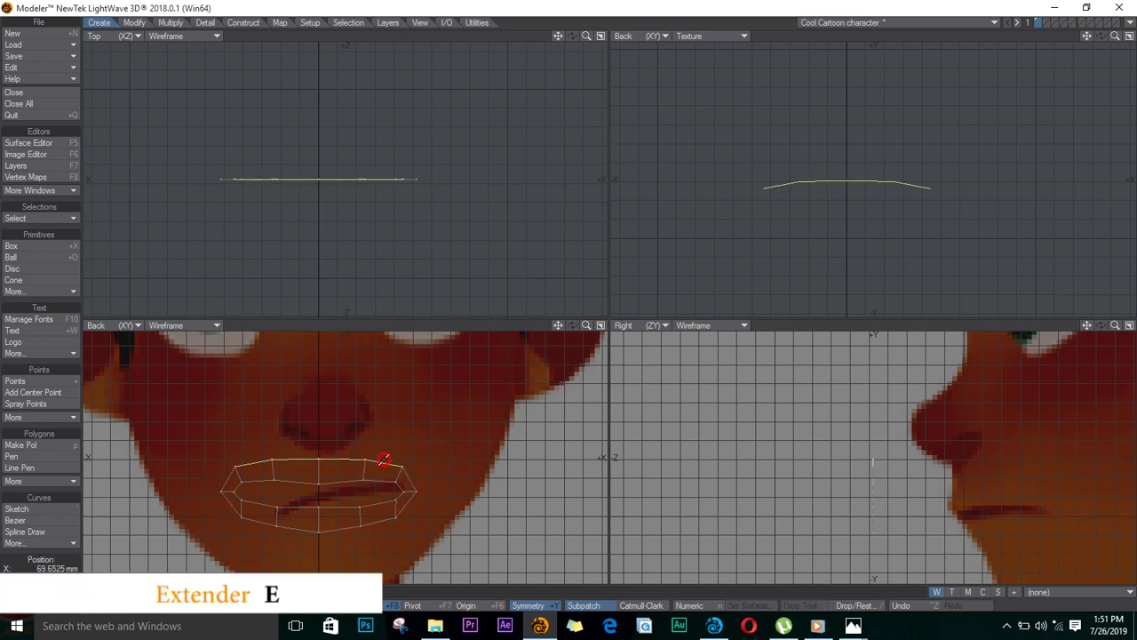
pyautogui.moveTo(348, 458)
pyautogui.mouseDown()
pyautogui.moveTo(347, 436)
pyautogui.moveTo(349, 447)
pyautogui.mouseUp()
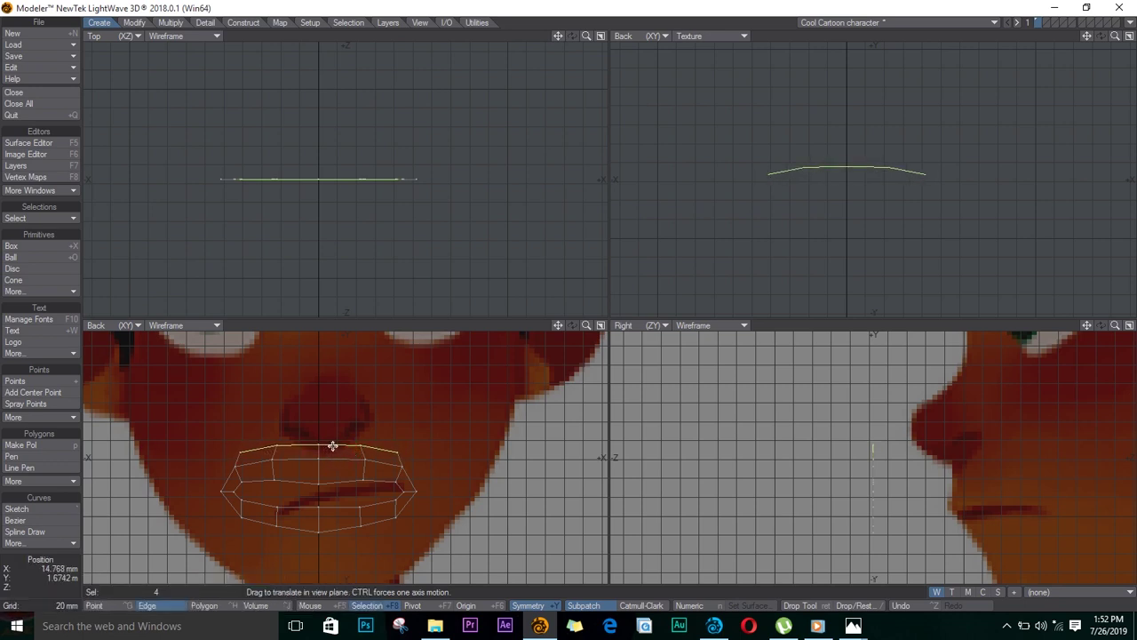
# Extend the two middle edges above the lip repeatedly upward, following the nose and its bridge up to the forehead.
pyautogui.moveTo(340, 451)
pyautogui.mouseDown()
pyautogui.moveTo(330, 434)
pyautogui.moveTo(357, 434)
pyautogui.moveTo(330, 414)
pyautogui.moveTo(343, 418)
pyautogui.moveTo(332, 404)
pyautogui.moveTo(330, 414)
pyautogui.moveTo(332, 370)
pyautogui.moveTo(361, 512)
pyautogui.moveTo(375, 424)
pyautogui.moveTo(369, 348)
pyautogui.mouseUp()
pyautogui.press('/')
pyautogui.click(332, 449)
pyautogui.hotkey('shift', 'e')
pyautogui.press('e')
pyautogui.press('t')
pyautogui.press('e')
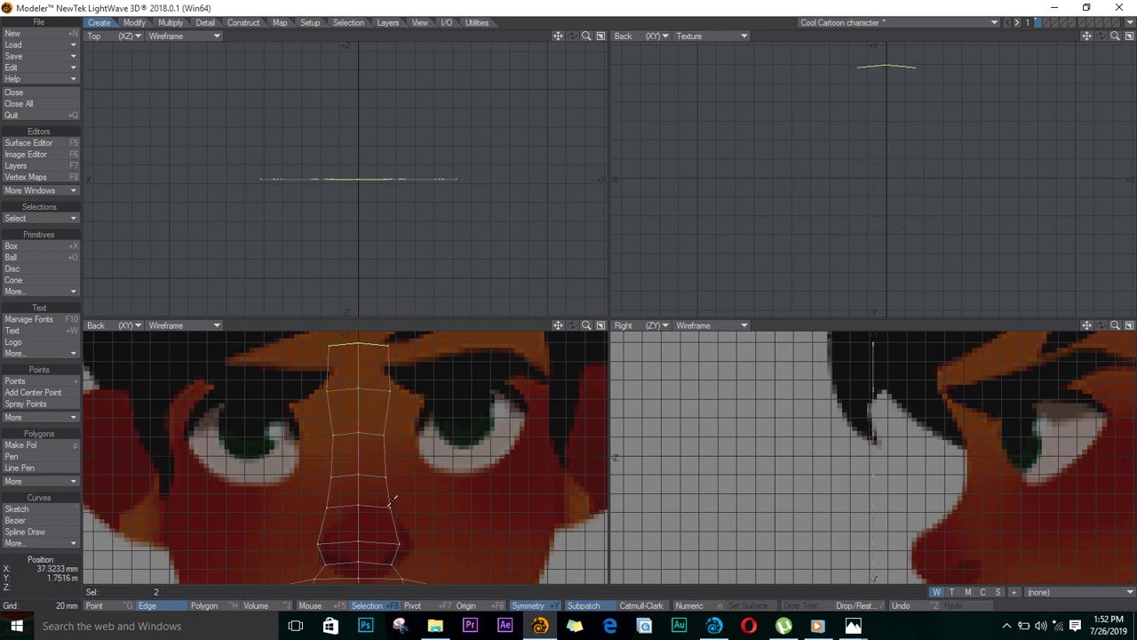
# Extend the side edges of the nose bridge symmetrically outward by one polygon toward the inner corners of the eyes.
pyautogui.press('/')
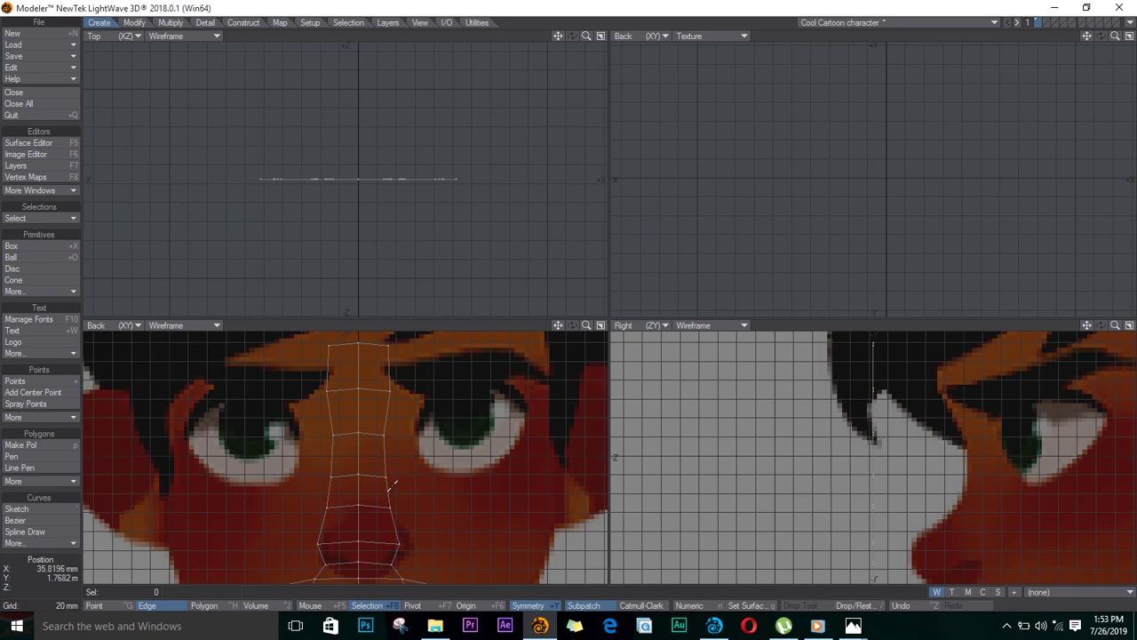
pyautogui.click(390, 487)
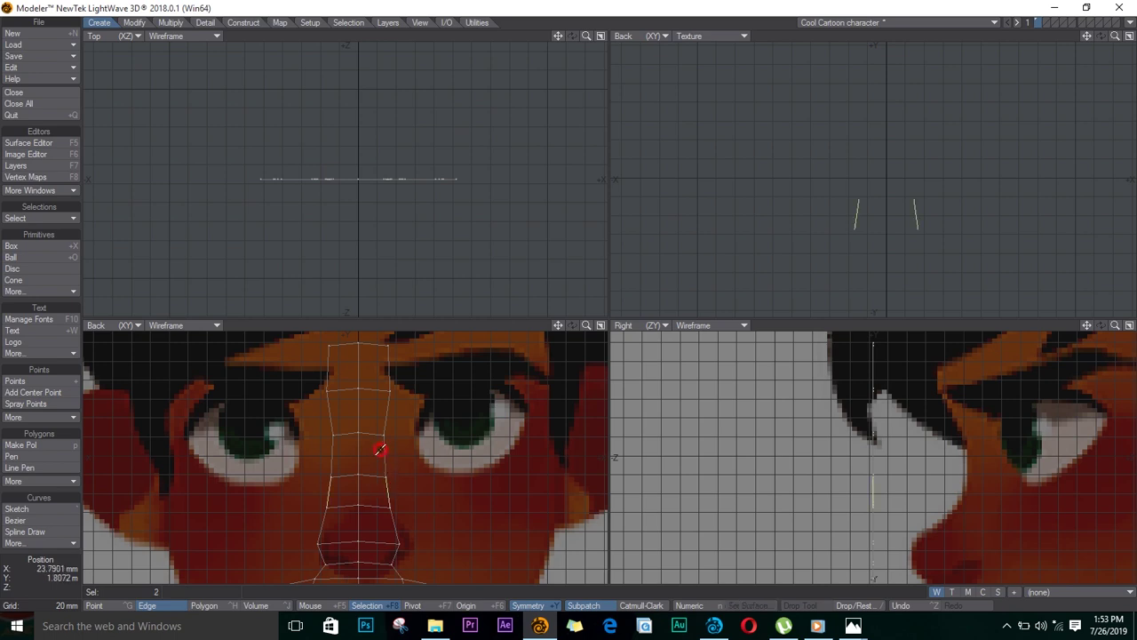
pyautogui.moveTo(380, 450)
pyautogui.mouseDown()
pyautogui.moveTo(389, 406)
pyautogui.moveTo(421, 434)
pyautogui.mouseUp()
pyautogui.press('e')
pyautogui.press('t')
pyautogui.press('space')
pyautogui.press('/')
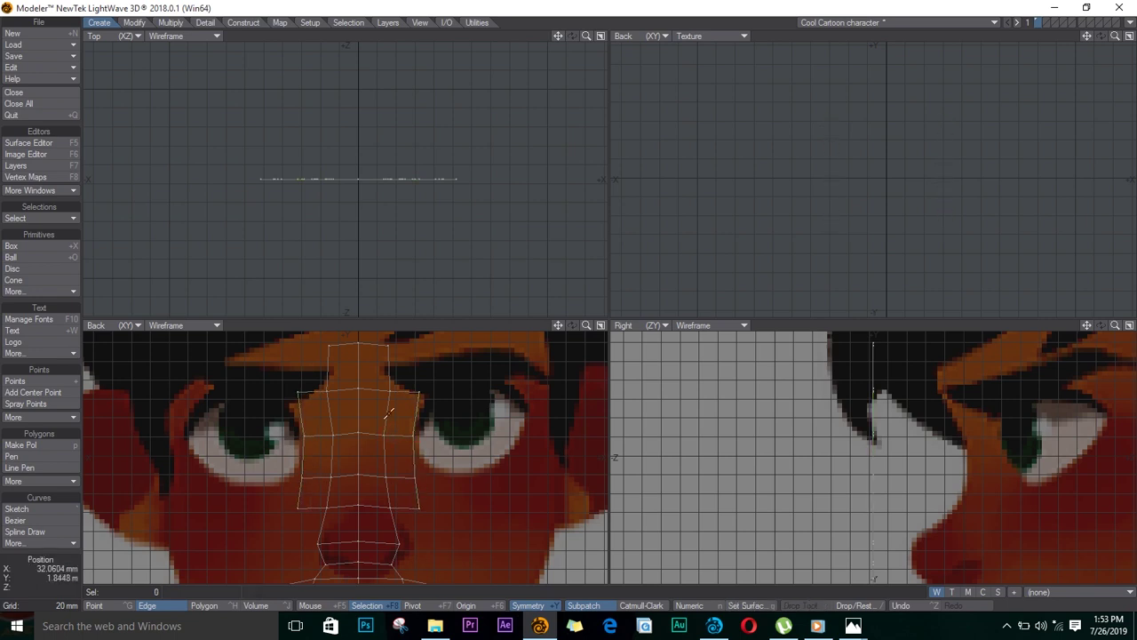
# Extend the lowest side edges symmetrically beneath both eyes and up to their outer corners, rotating them along the curve.
pyautogui.click(425, 492)
pyautogui.press('t')
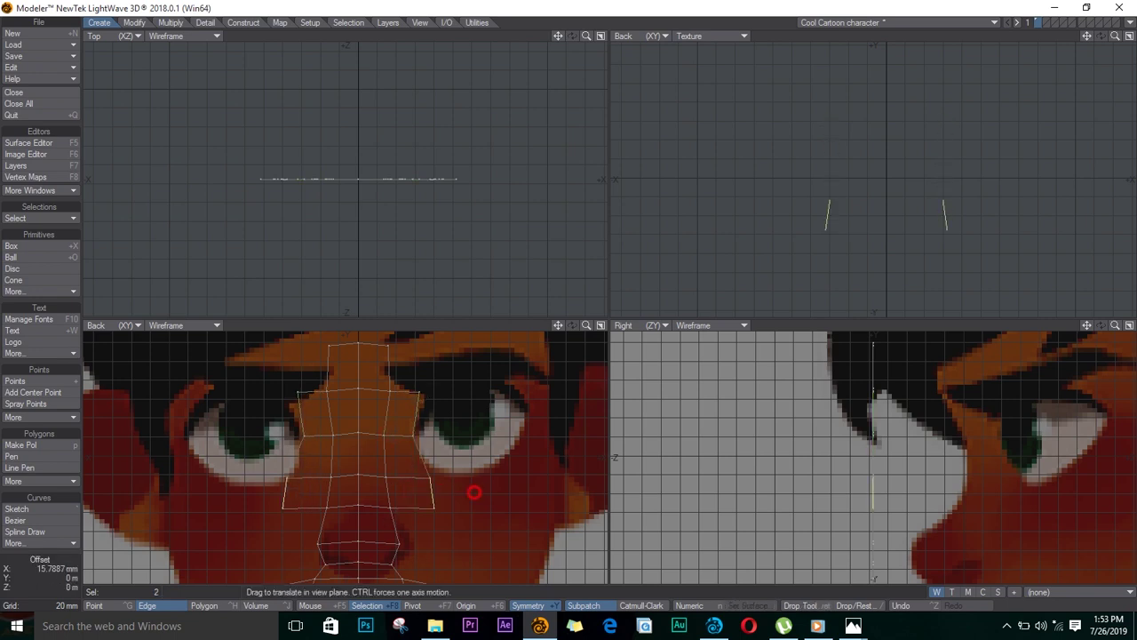
pyautogui.moveTo(432, 486); pyautogui.dragTo(486, 455)
pyautogui.press('y')
pyautogui.press('t')
pyautogui.moveTo(514, 471); pyautogui.dragTo(538, 422)
pyautogui.press('e')
pyautogui.press('t')
pyautogui.press('/')
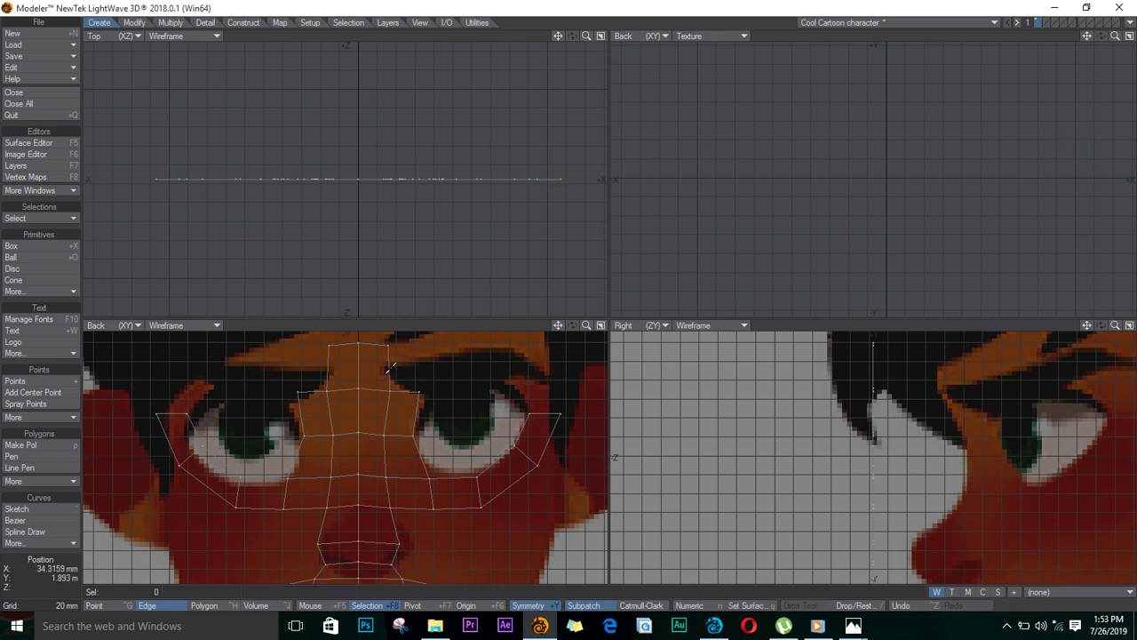
# Extend the top side edges between the eyebrows outward and join their lower points to the polygons below.
pyautogui.click(388, 367)
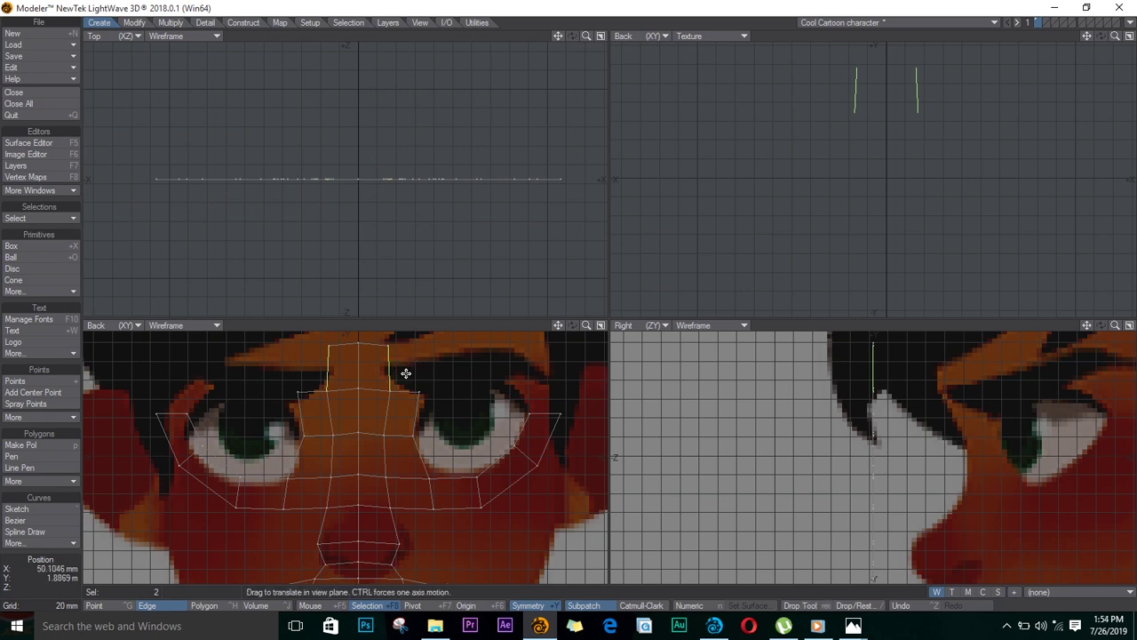
pyautogui.moveTo(406, 376); pyautogui.dragTo(434, 374)
pyautogui.hotkey('ctrl', 'g')
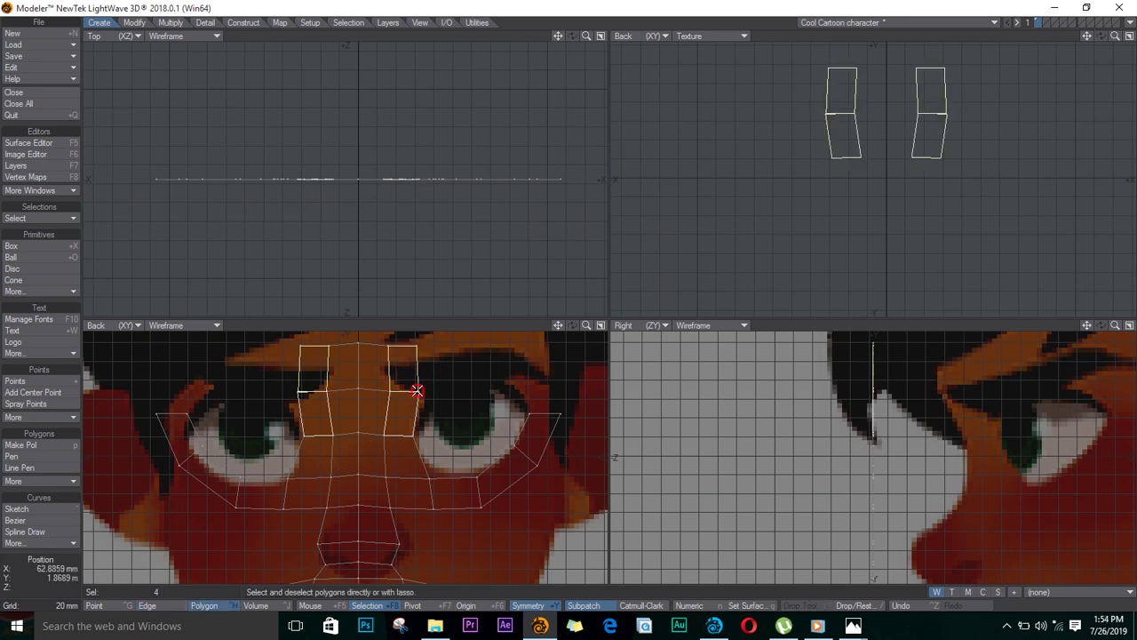
pyautogui.click(421, 393)
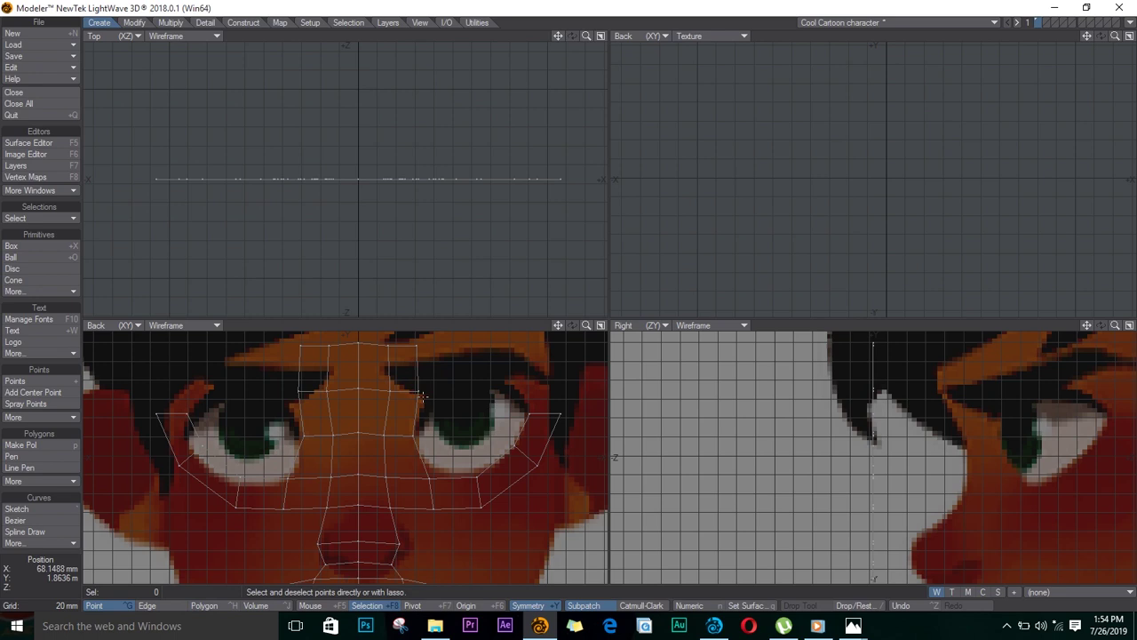
# Extend the outer brow edges symmetrically over both eyes and down to their outer corners, rotating them along the curve.
pyautogui.hotkey('ctrl', 'h')
pyautogui.press('t')
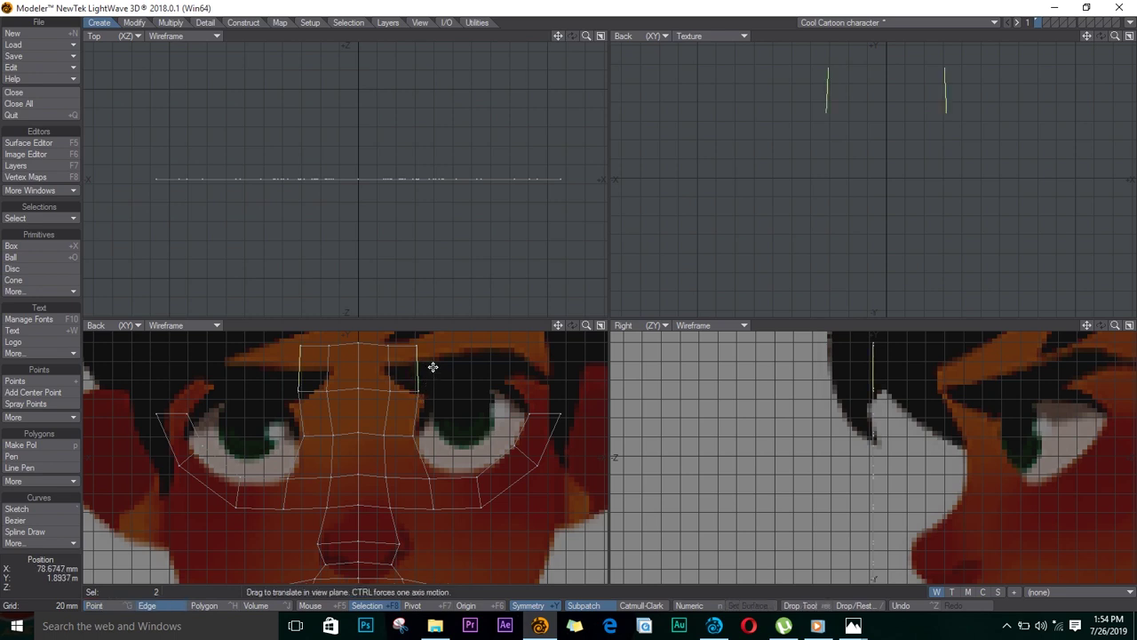
pyautogui.moveTo(432, 368); pyautogui.dragTo(582, 421)
pyautogui.press('y')
pyautogui.press('t')
pyautogui.moveTo(513, 387); pyautogui.dragTo(531, 410)
pyautogui.press('space')
pyautogui.press('space')
pyautogui.press('/')
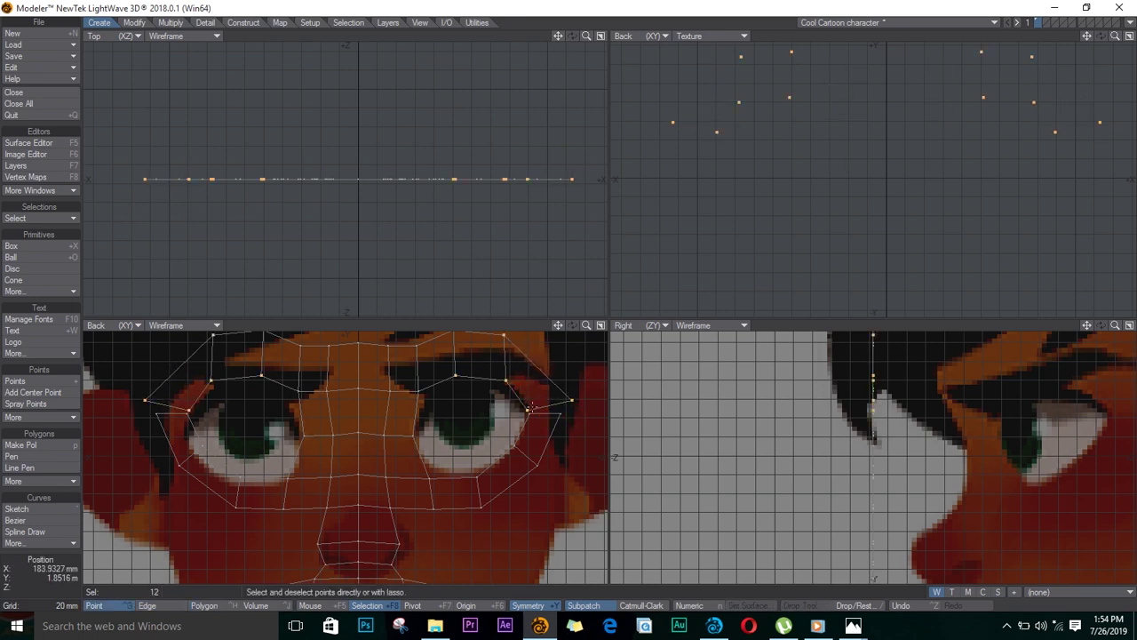
# Weld the end points of the upper and lower eye strips together at the outer corners to close both eye loops.
pyautogui.press('/')
pyautogui.click(557, 415)
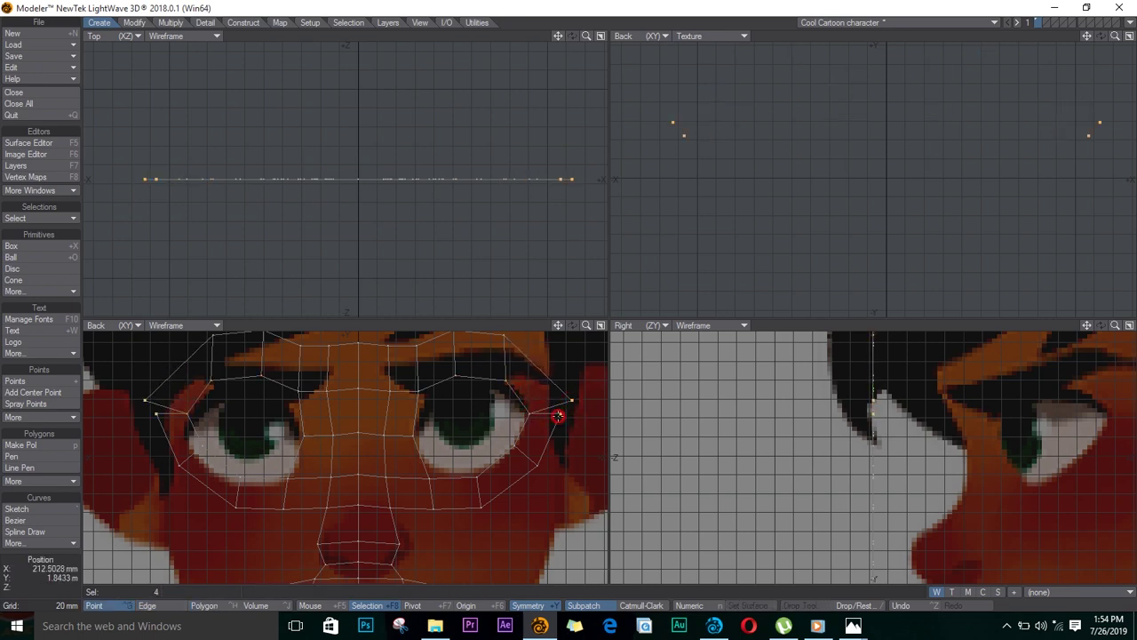
pyautogui.press('/')
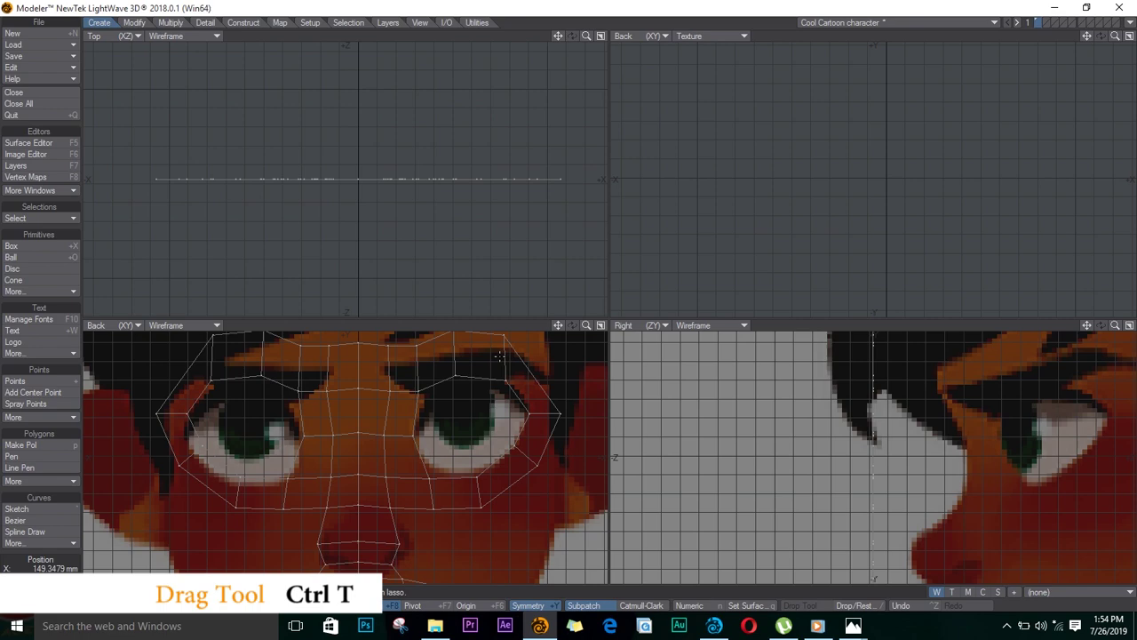
# Drag the brow, inner-corner and upper-lid points to round both eye loops around the reference eyes.
pyautogui.hotkey('ctrl', 't')
pyautogui.moveTo(505, 336); pyautogui.dragTo(442, 417)
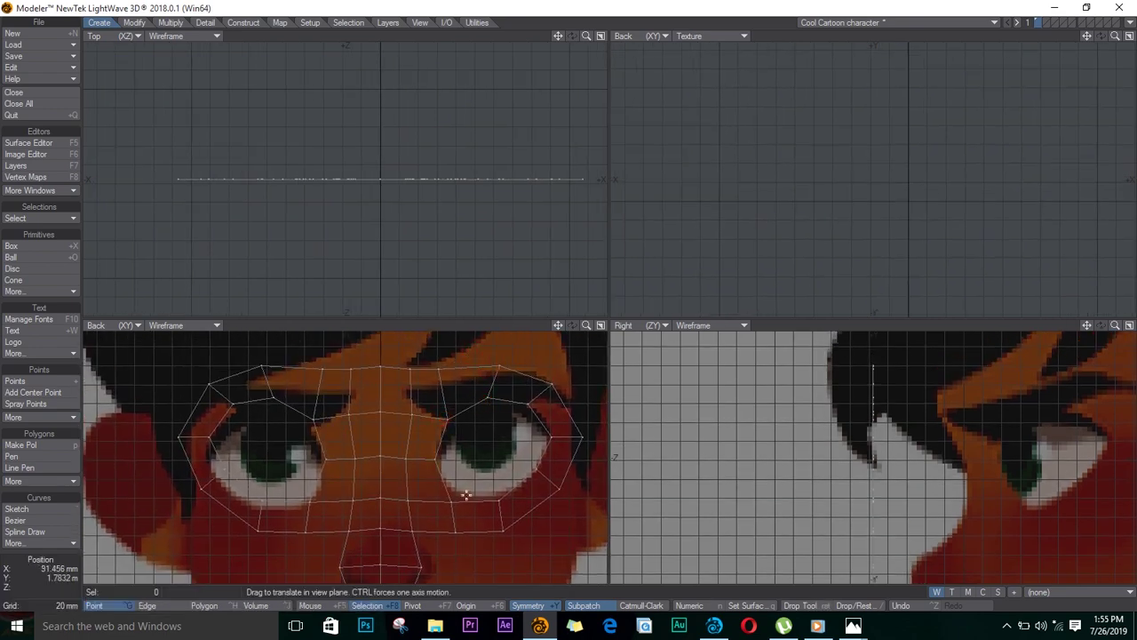
pyautogui.moveTo(466, 495); pyautogui.dragTo(453, 500)
pyautogui.moveTo(530, 404); pyautogui.dragTo(539, 412)
pyautogui.moveTo(488, 397); pyautogui.dragTo(491, 400)
pyautogui.press('Return')
# Pull the outer-corner and lower points of the eye loops closer to the eyes and adjust the row above the nose.
pyautogui.keyDown('alt'); pyautogui.moveTo(413, 548); pyautogui.dragTo(383, 508); pyautogui.keyUp('alt')
pyautogui.hotkey('ctrl', 't')
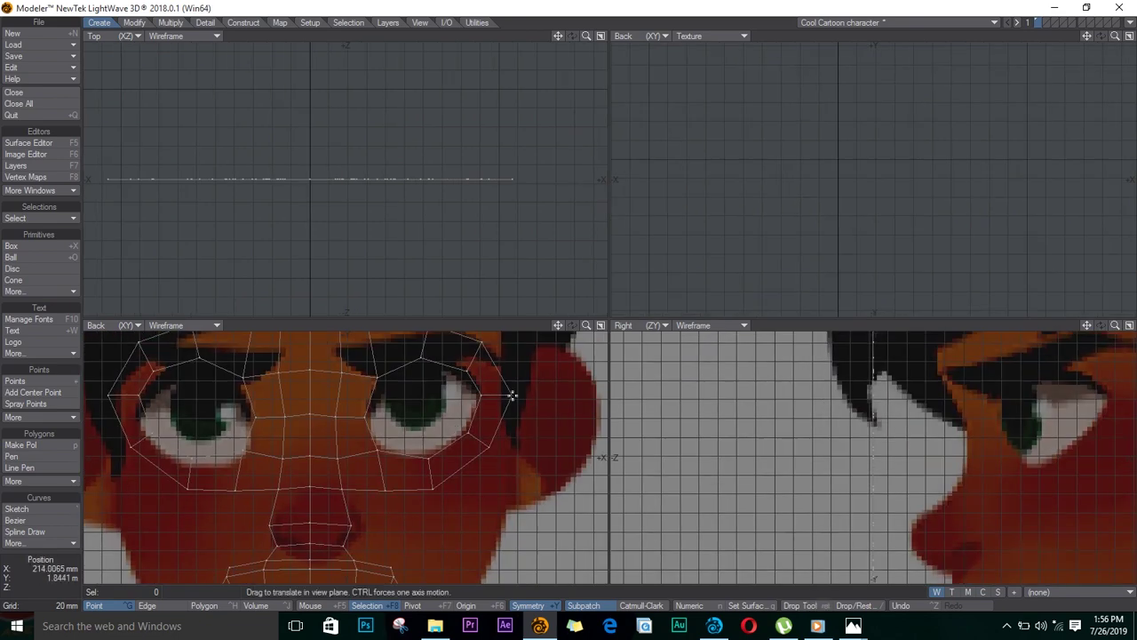
pyautogui.moveTo(512, 397); pyautogui.dragTo(502, 399)
pyautogui.moveTo(433, 488); pyautogui.dragTo(381, 474)
pyautogui.moveTo(342, 489); pyautogui.dragTo(310, 484)
# Extend the upper corner edges of the mouth loop symmetrically outward and position them beside the mouth corners.
pyautogui.press('space')
pyautogui.press('space')
pyautogui.click(347, 505)
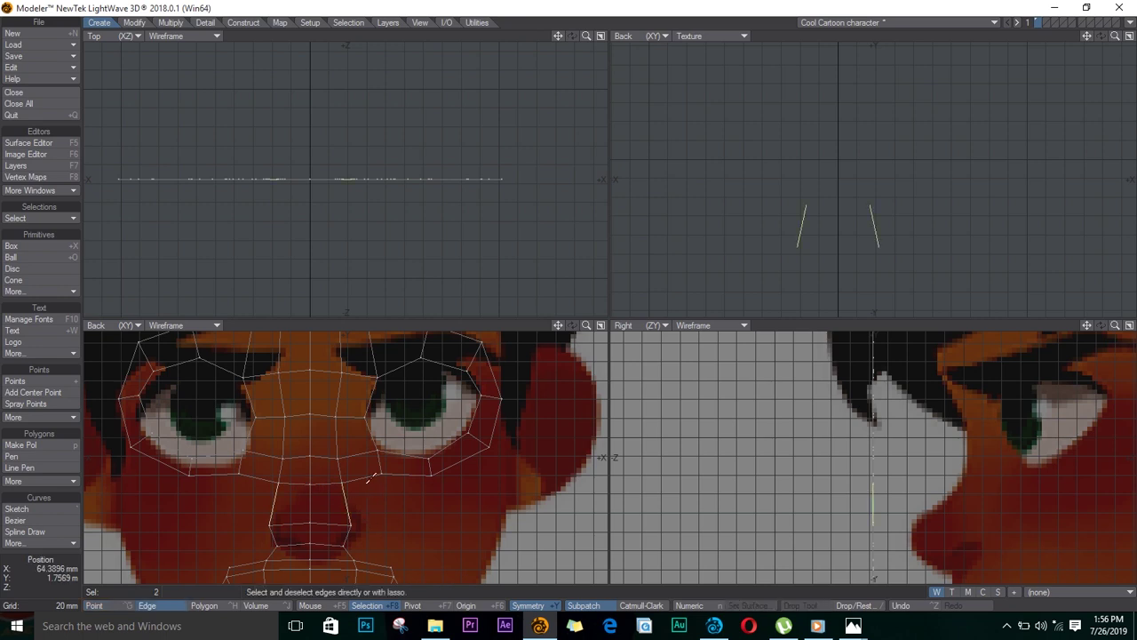
pyautogui.keyDown('alt'); pyautogui.moveTo(375, 529); pyautogui.dragTo(369, 424); pyautogui.keyUp('alt')
pyautogui.click(342, 407)
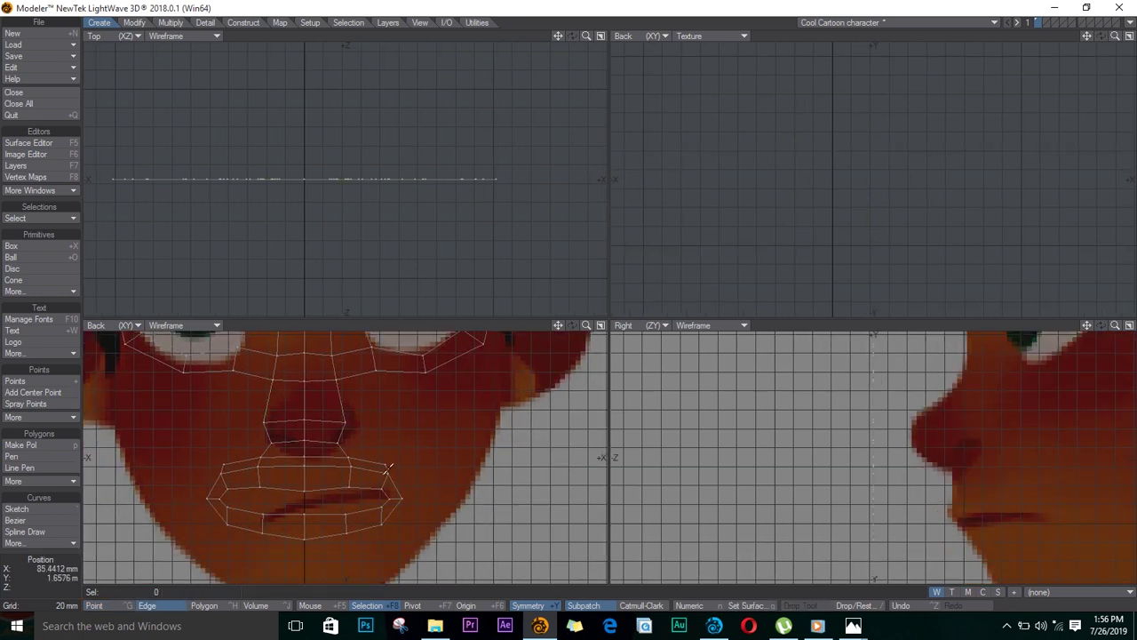
pyautogui.press('t')
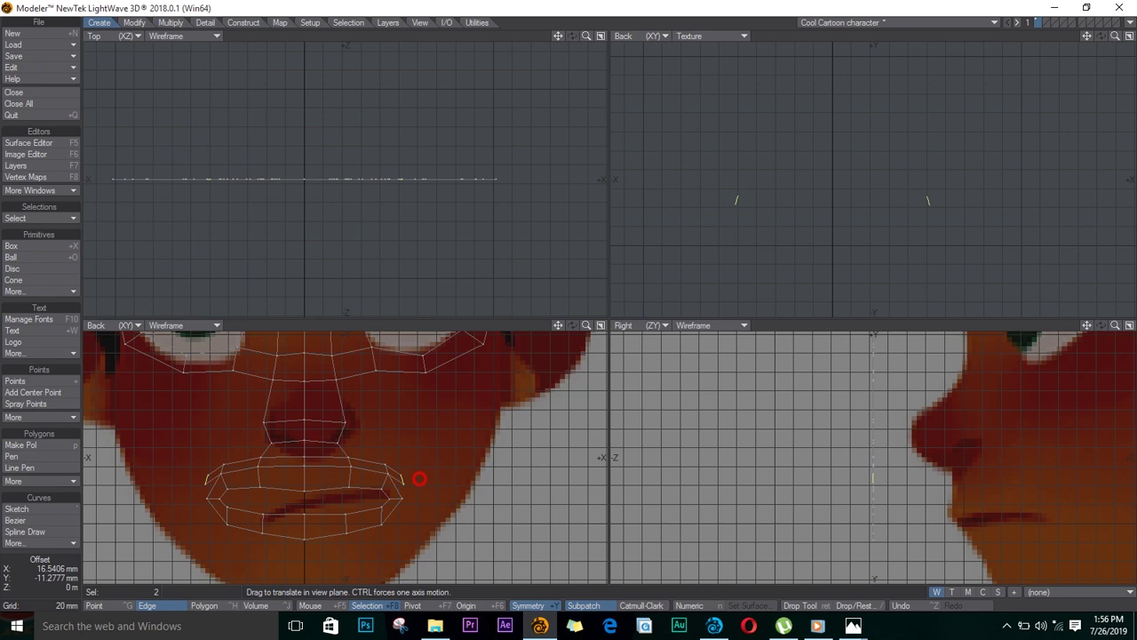
pyautogui.moveTo(419, 477); pyautogui.dragTo(396, 463)
pyautogui.press('space')
pyautogui.press('space')
pyautogui.press('space')
# Extend the side edges of the nose symmetrically outward, filling the area between the nose, eye loops and upper lip.
pyautogui.press('t')
pyautogui.press('space')
pyautogui.press('space')
pyautogui.press('e')
pyautogui.press('t')
pyautogui.moveTo(377, 373); pyautogui.dragTo(377, 371)
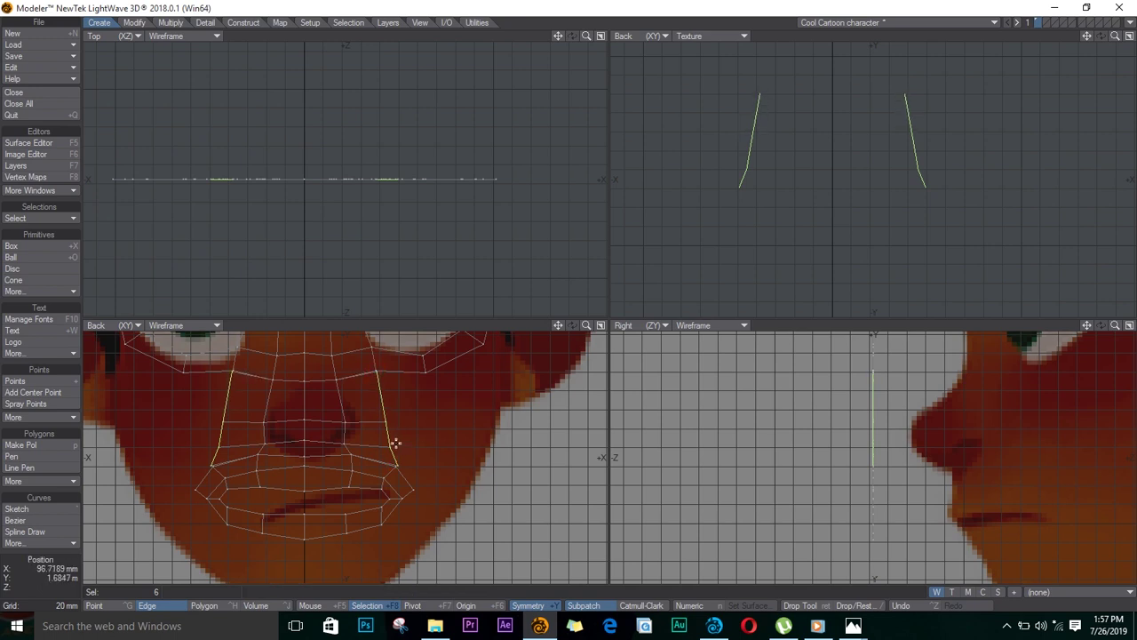
# Extend the outer edges beside the nose by another column over the cheeks, from the eye loops to the mouth corners.
pyautogui.press('e')
pyautogui.press('t')
pyautogui.moveTo(347, 421); pyautogui.dragTo(428, 372)
pyautogui.moveTo(432, 421); pyautogui.dragTo(476, 496)
pyautogui.press('space')
# Weld the top points of the cheek columns to the lower edge of the eye loops.
pyautogui.press('space')
pyautogui.press('/')
pyautogui.keyDown('alt'); pyautogui.moveTo(476, 496); pyautogui.dragTo(492, 568); pyautogui.keyUp('alt')
pyautogui.click(366, 336)
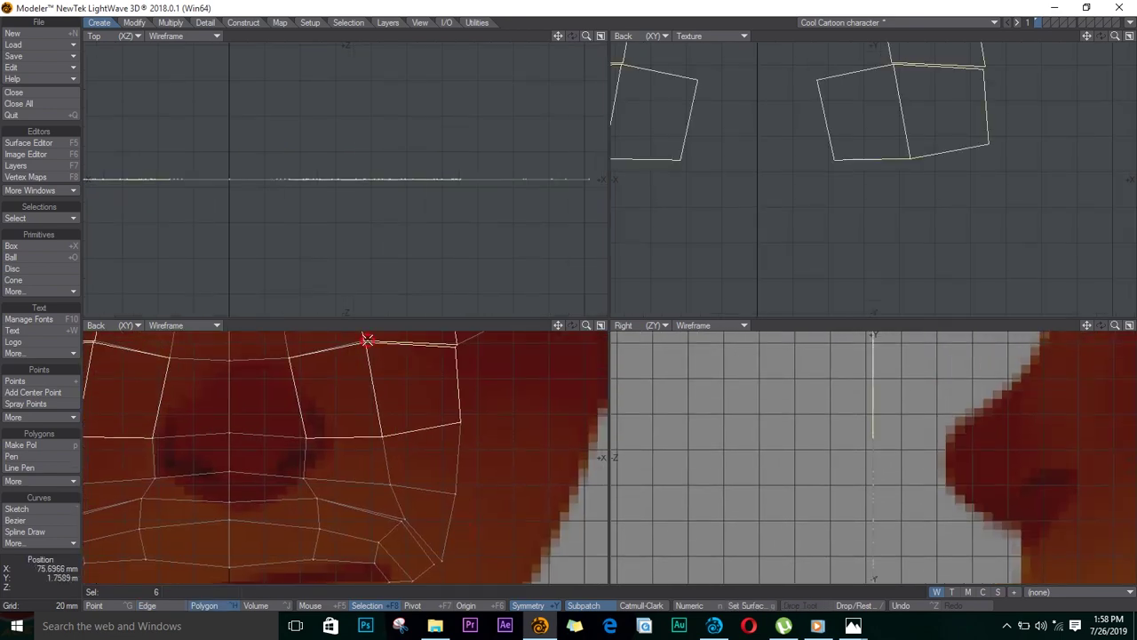
pyautogui.press('/')
pyautogui.press('space')
pyautogui.click(366, 340)
pyautogui.hotkey('ctrl', 'w')
pyautogui.press('/')
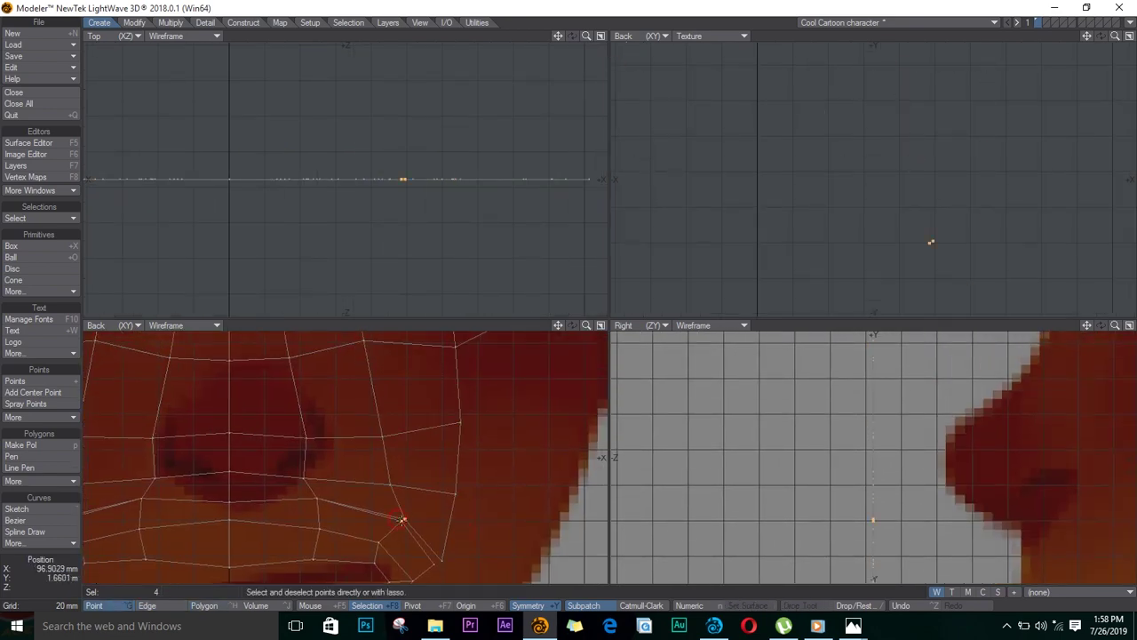
# Weld the overlapping points of the cheek columns and mouth loop above and beside the mouth corners.
pyautogui.hotkey('ctrl', 'w')
pyautogui.press('/')
pyautogui.click(439, 561)
pyautogui.hotkey('ctrl', 'w')
pyautogui.press('/')
pyautogui.keyDown('ctrl'); pyautogui.keyDown('alt'); pyautogui.moveTo(410, 450); pyautogui.dragTo(378, 526); pyautogui.keyUp('alt'); pyautogui.keyUp('ctrl')
pyautogui.keyDown('alt'); pyautogui.moveTo(378, 526); pyautogui.dragTo(410, 458); pyautogui.keyUp('alt')
pyautogui.keyDown('alt'); pyautogui.moveTo(411, 458); pyautogui.dragTo(453, 431); pyautogui.keyUp('alt')
# Extend the four lower edges of the mouth loop downward in two rows to the chin.
pyautogui.press('space')
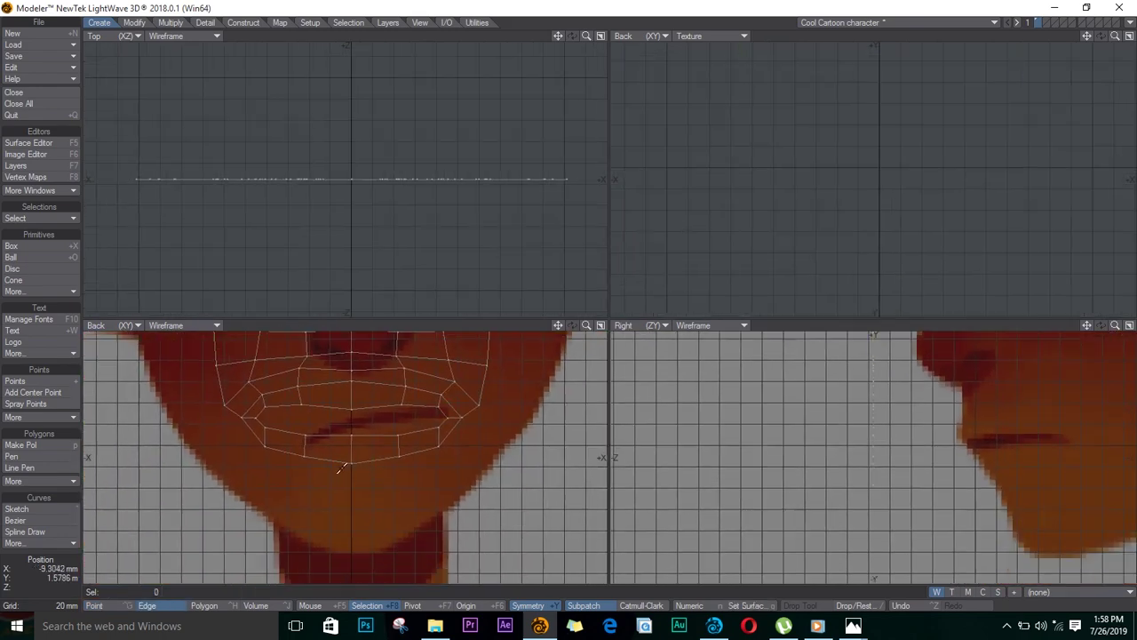
pyautogui.moveTo(341, 468)
pyautogui.mouseDown()
pyautogui.moveTo(378, 466)
pyautogui.moveTo(281, 451)
pyautogui.mouseUp()
pyautogui.press('t')
pyautogui.moveTo(362, 441); pyautogui.dragTo(362, 522)
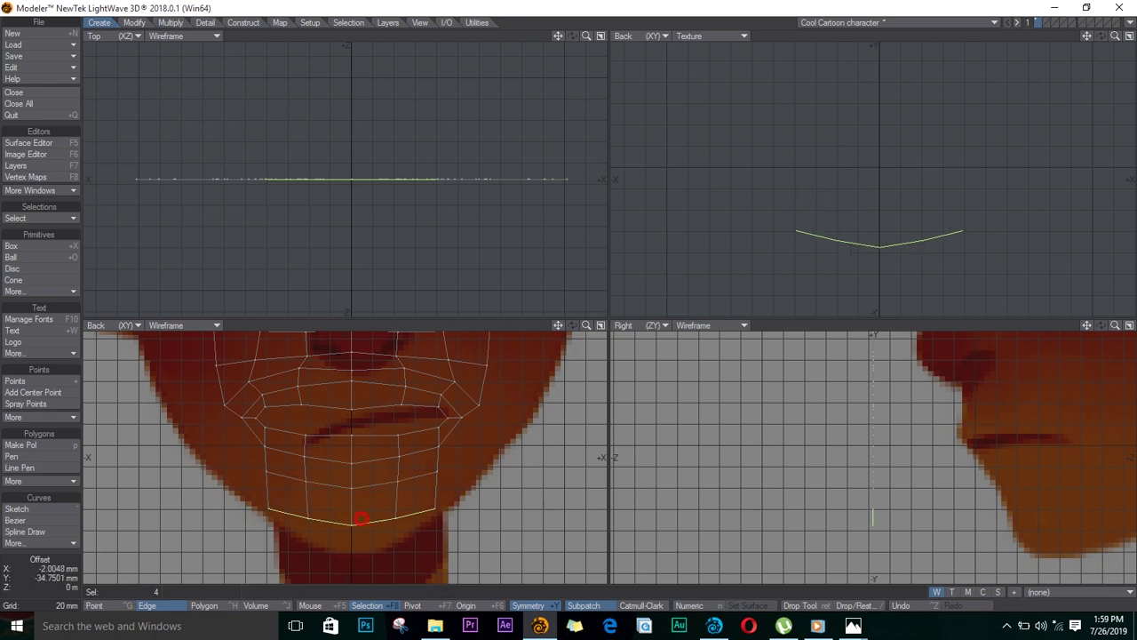
pyautogui.press('space')
pyautogui.press('/')
# Extend the lower corner edges of the mouth loop symmetrically outward beneath the mouth corners.
pyautogui.keyDown('alt'); pyautogui.moveTo(417, 472); pyautogui.dragTo(350, 561); pyautogui.keyUp('alt')
pyautogui.moveTo(378, 516); pyautogui.dragTo(399, 528)
pyautogui.press('e')
pyautogui.press('t')
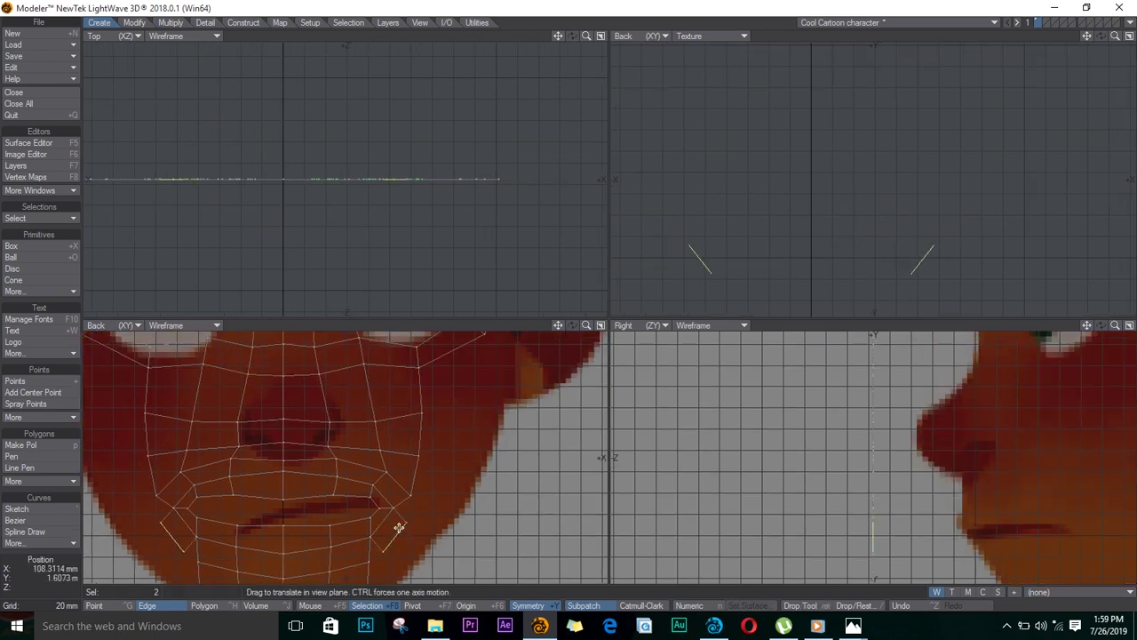
pyautogui.press('space')
pyautogui.press('/')
# Weld the new mouth-corner polygons to the neighbouring chin and cheek points and even out the joined corner points.
pyautogui.hotkey('ctrl', 'g')
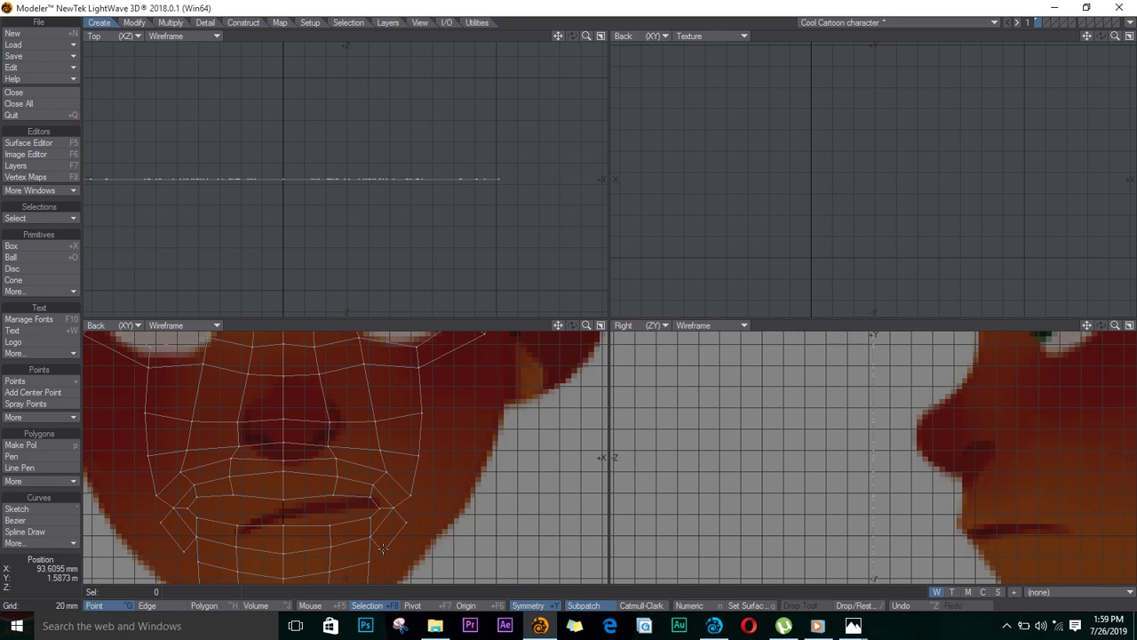
pyautogui.hotkey('ctrl', 'w')
pyautogui.moveTo(382, 550); pyautogui.dragTo(366, 564)
pyautogui.click(335, 534)
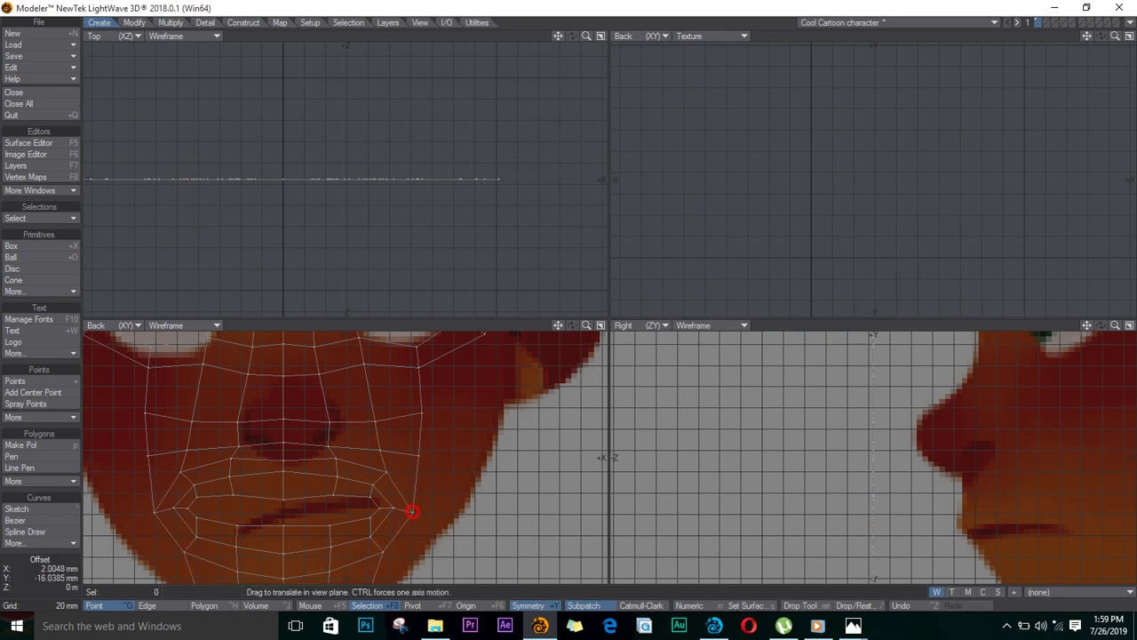
pyautogui.keyDown('alt'); pyautogui.moveTo(390, 543); pyautogui.dragTo(265, 569); pyautogui.keyUp('alt')
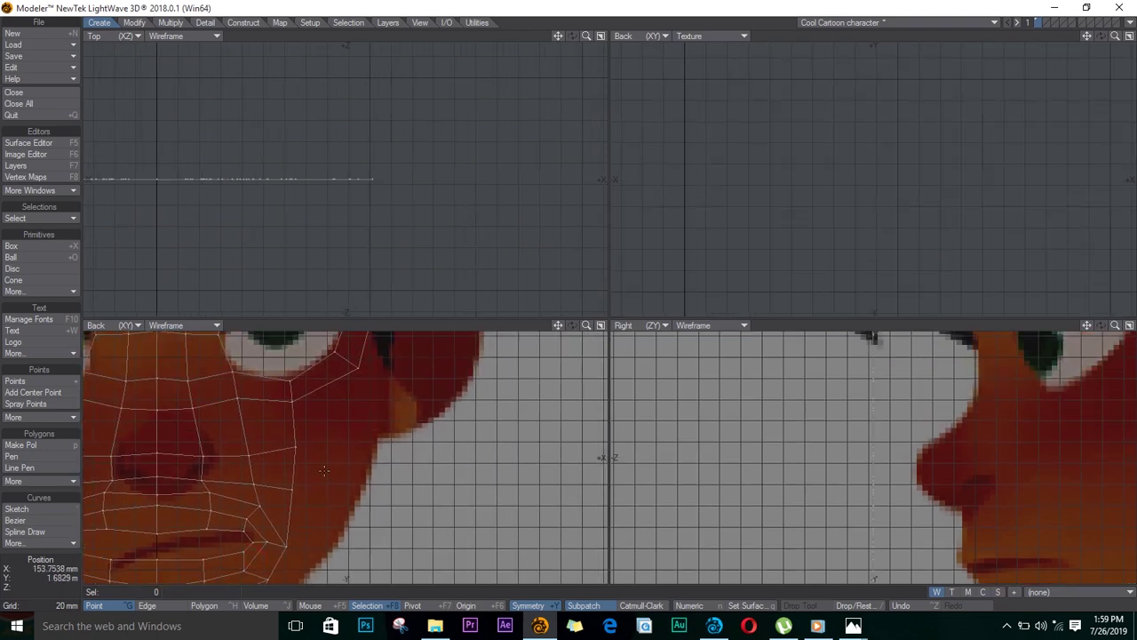
# Extend the outer cheek edges symmetrically outward to the face outline, rotate them to fit, and prepare the points for dragging.
pyautogui.press('space')
pyautogui.click(321, 389)
pyautogui.click(321, 384)
pyautogui.keyDown('ctrl'); pyautogui.keyDown('alt'); pyautogui.moveTo(321, 463); pyautogui.dragTo(300, 460); pyautogui.keyUp('alt'); pyautogui.keyUp('ctrl')
pyautogui.moveTo(302, 403)
pyautogui.mouseDown()
pyautogui.moveTo(303, 471)
pyautogui.moveTo(284, 535)
pyautogui.mouseUp()
pyautogui.press('t')
pyautogui.moveTo(311, 436); pyautogui.dragTo(364, 391)
pyautogui.press('y')
pyautogui.press('t')
pyautogui.press('space')
pyautogui.press('/')
pyautogui.hotkey('ctrl', 'g')
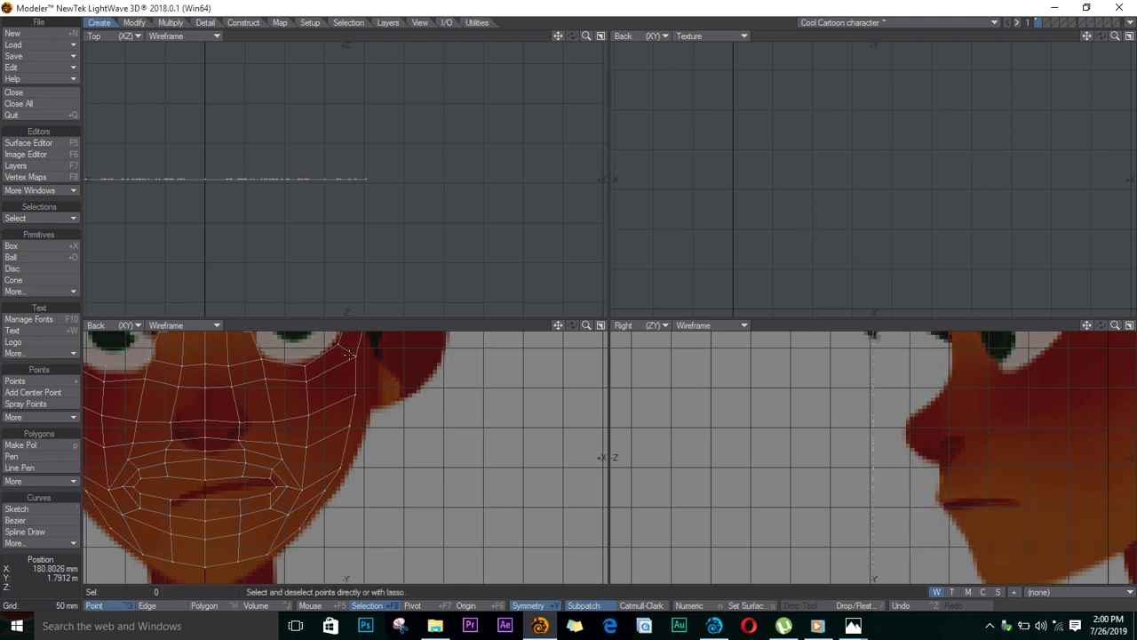
pyautogui.press('t')
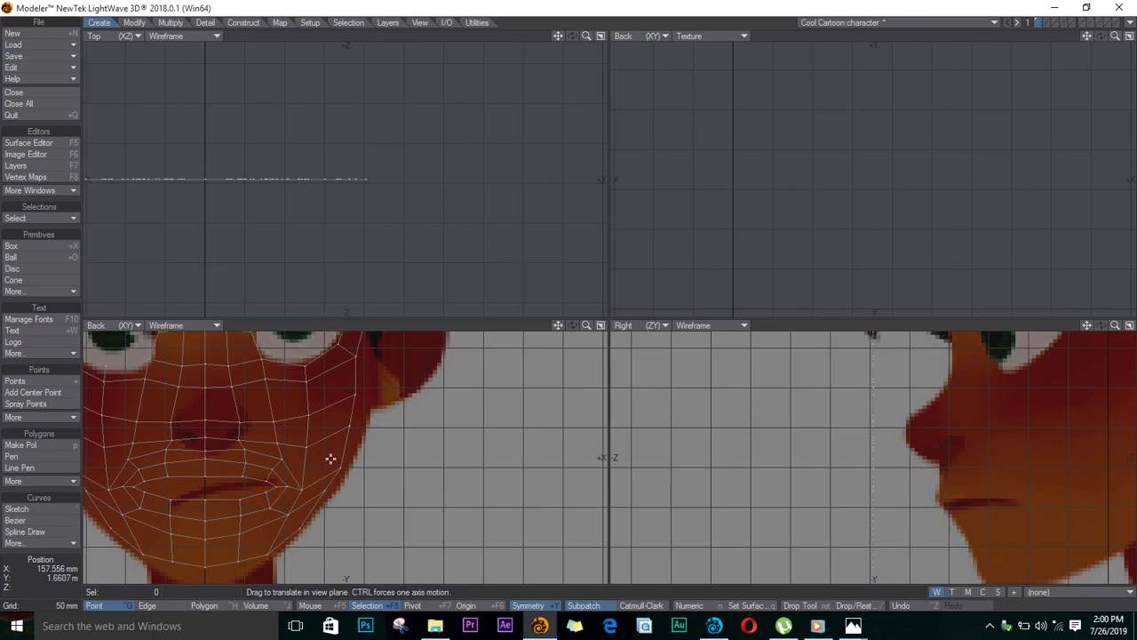
# Extend the outer cheek and jaw edges symmetrically outward to the face outline and rotate the new strip to follow it.
pyautogui.scroll(-3, 330, 458)
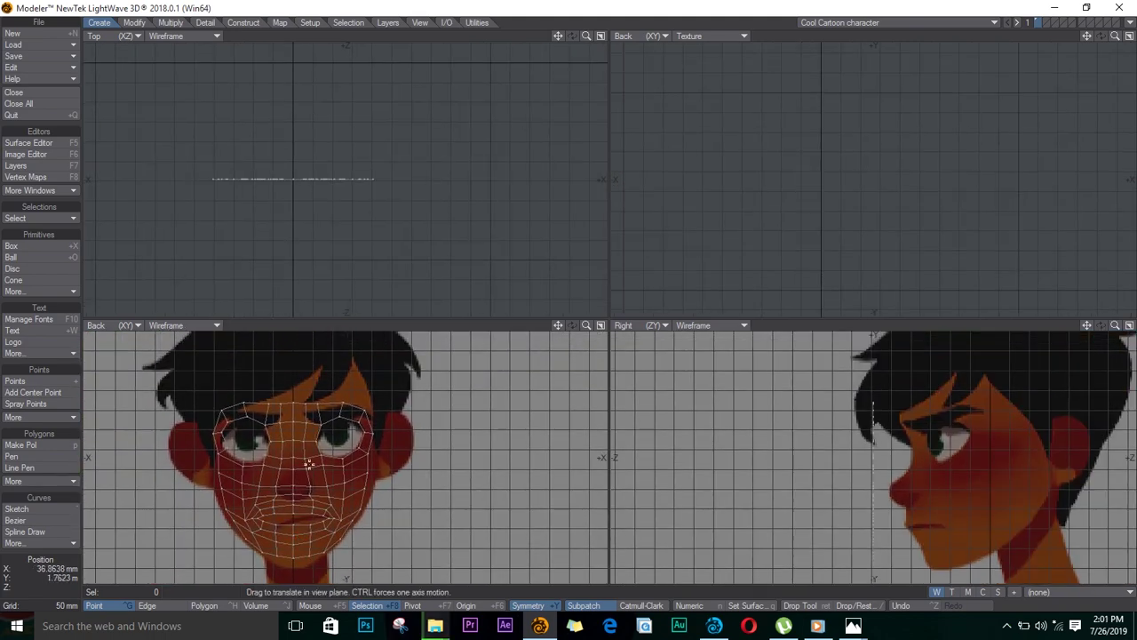
pyautogui.scroll(4, 309, 463)
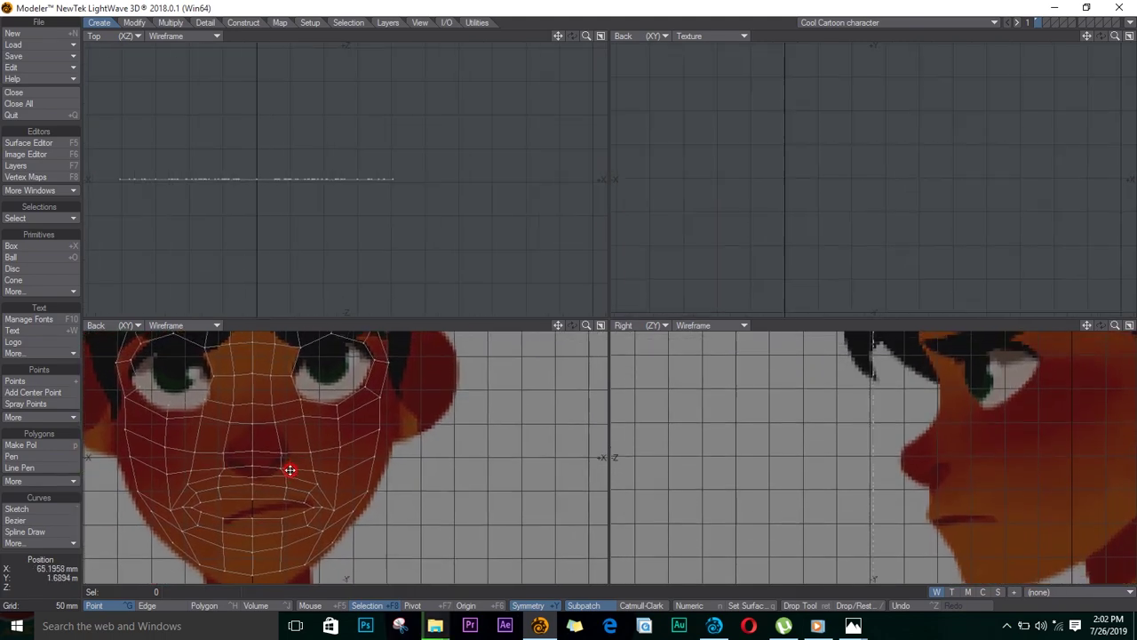
pyautogui.keyDown('alt'); pyautogui.moveTo(290, 470); pyautogui.dragTo(251, 474); pyautogui.keyUp('alt')
pyautogui.press('space')
pyautogui.press('space')
pyautogui.click(338, 420)
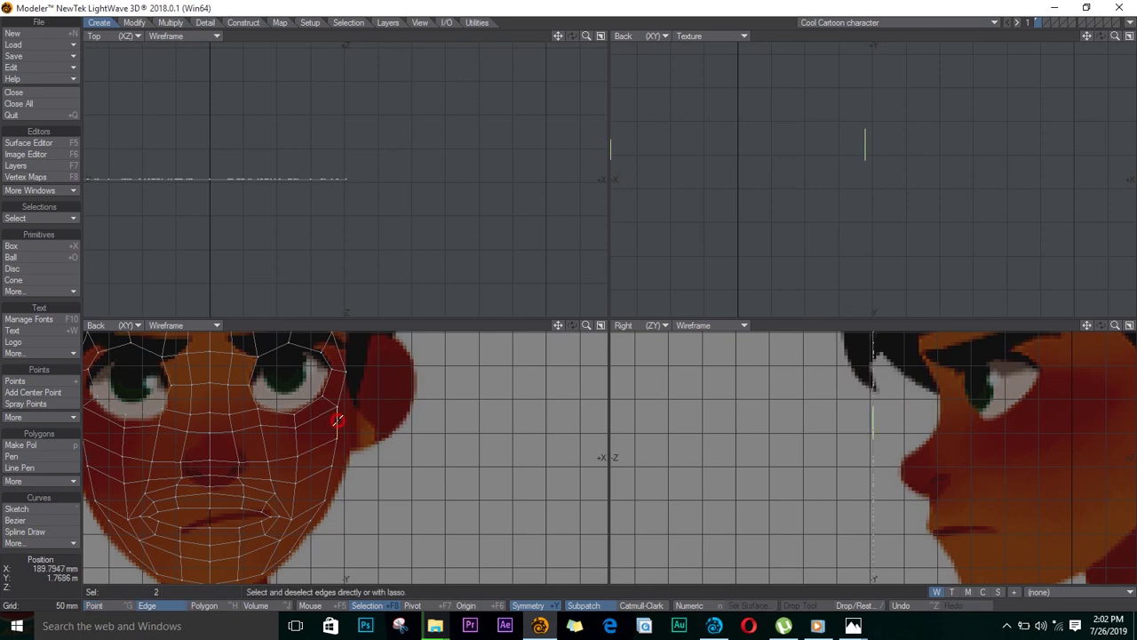
pyautogui.moveTo(346, 437)
pyautogui.mouseDown()
pyautogui.moveTo(323, 512)
pyautogui.moveTo(291, 562)
pyautogui.moveTo(280, 558)
pyautogui.mouseUp()
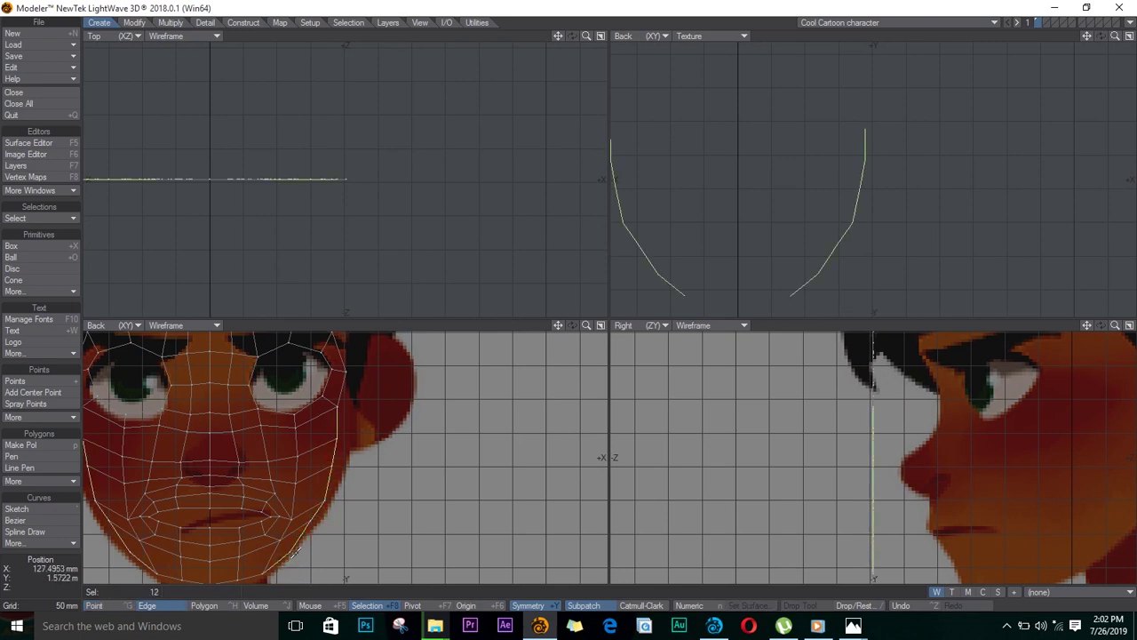
pyautogui.press('t')
pyautogui.moveTo(345, 432); pyautogui.dragTo(352, 431)
pyautogui.press('y')
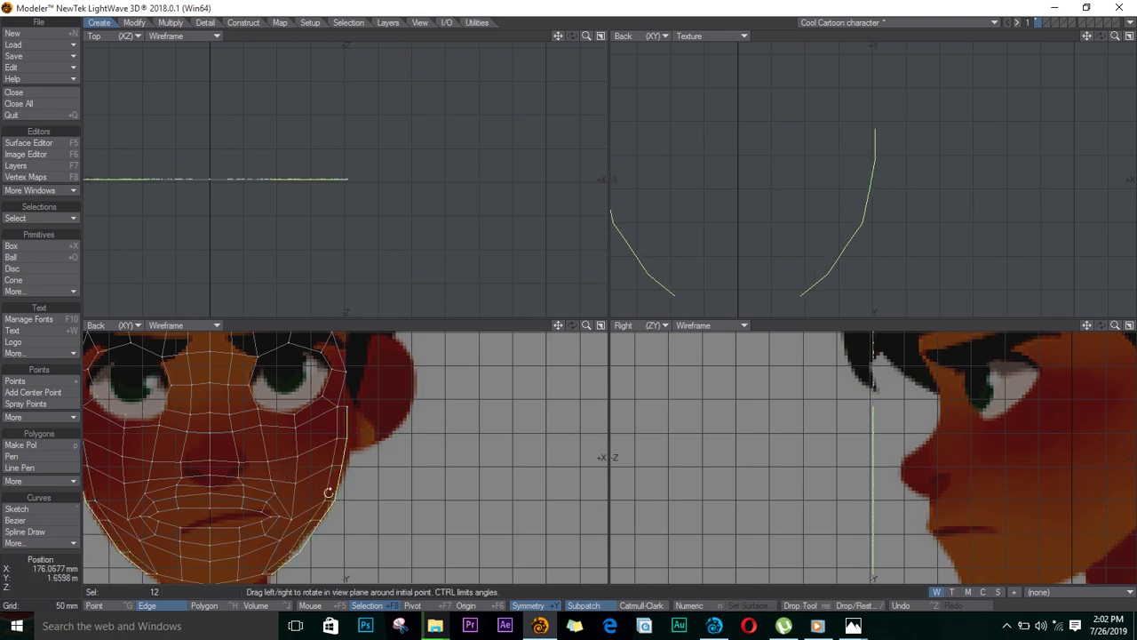
pyautogui.moveTo(333, 494); pyautogui.dragTo(336, 496)
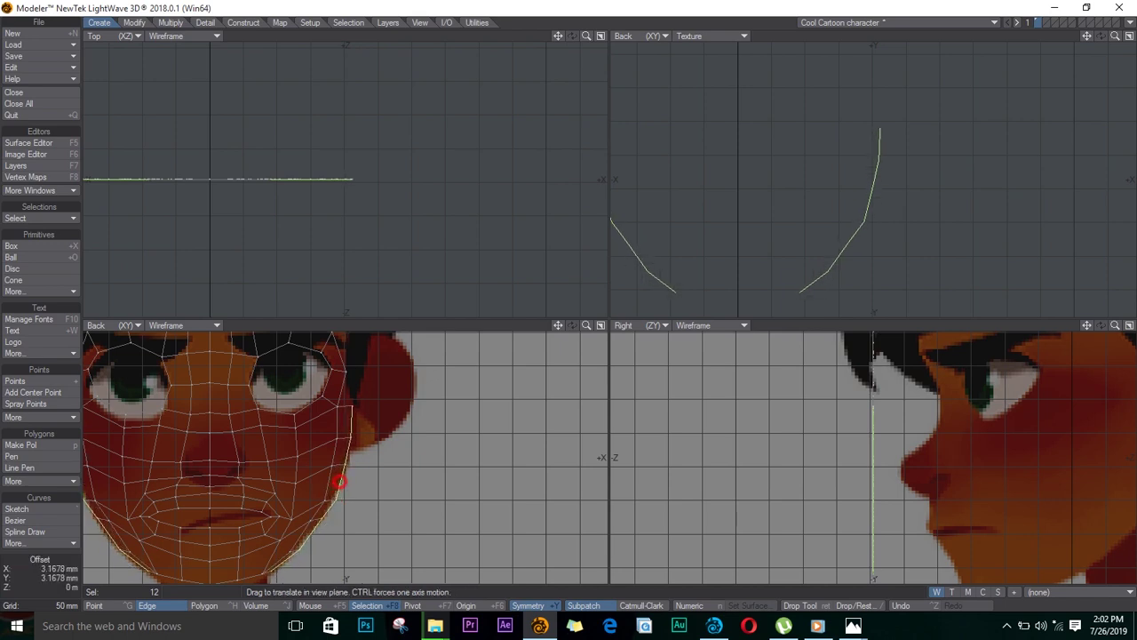
# Weld the top of the new cheek strip to the neighbouring eye-loop point and fit the cheek outline points to the reference.
pyautogui.press('/')
pyautogui.hotkey('ctrl', 'h')
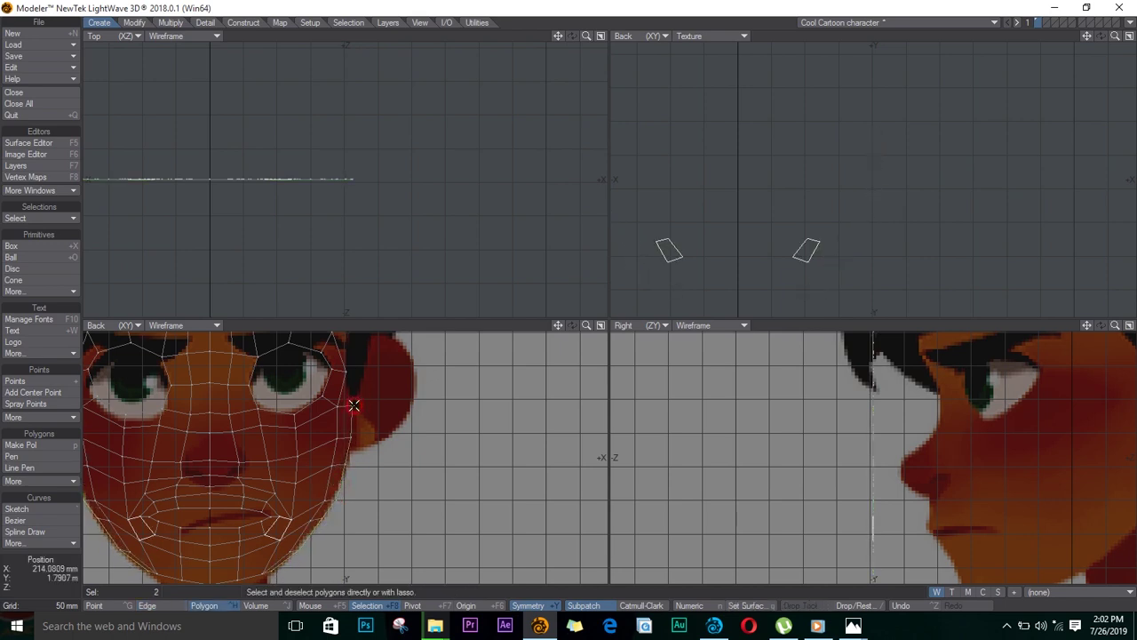
pyautogui.hotkey('ctrl', 'g')
pyautogui.hotkey('ctrl', 'w')
pyautogui.press('/')
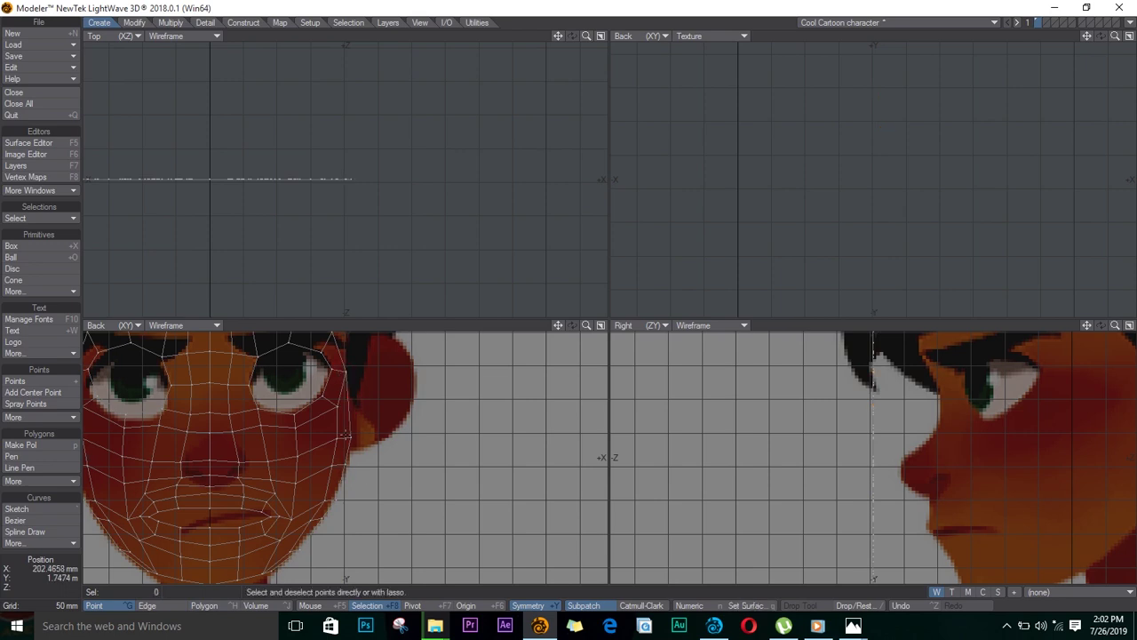
pyautogui.hotkey('ctrl', 't')
pyautogui.moveTo(350, 437); pyautogui.dragTo(352, 426)
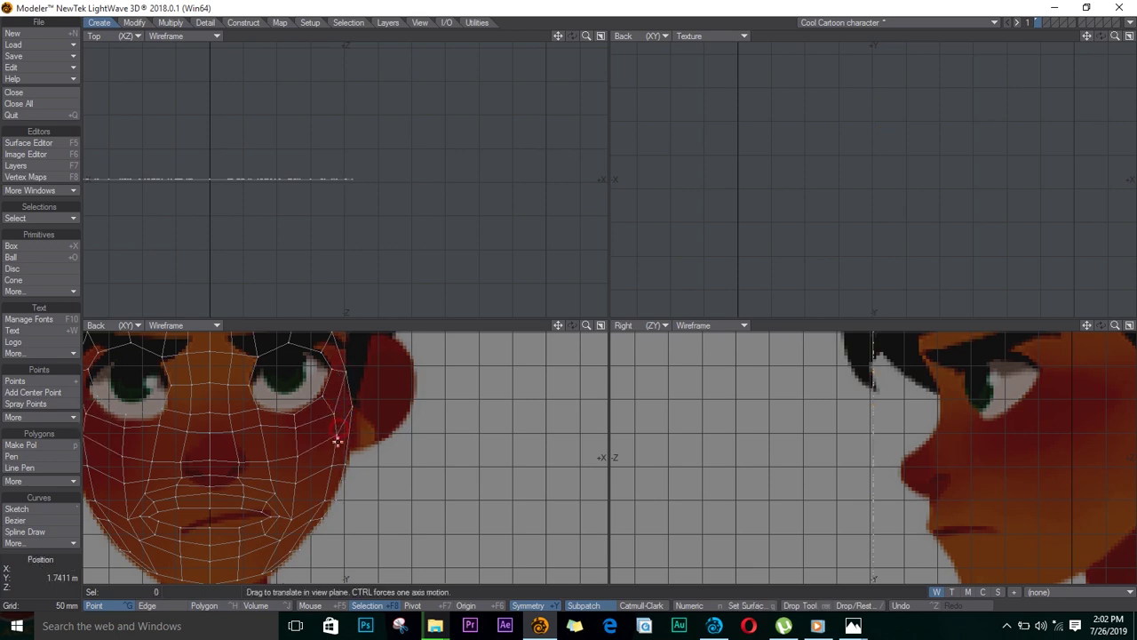
pyautogui.moveTo(293, 521); pyautogui.dragTo(291, 521)
pyautogui.moveTo(321, 500); pyautogui.dragTo(320, 499)
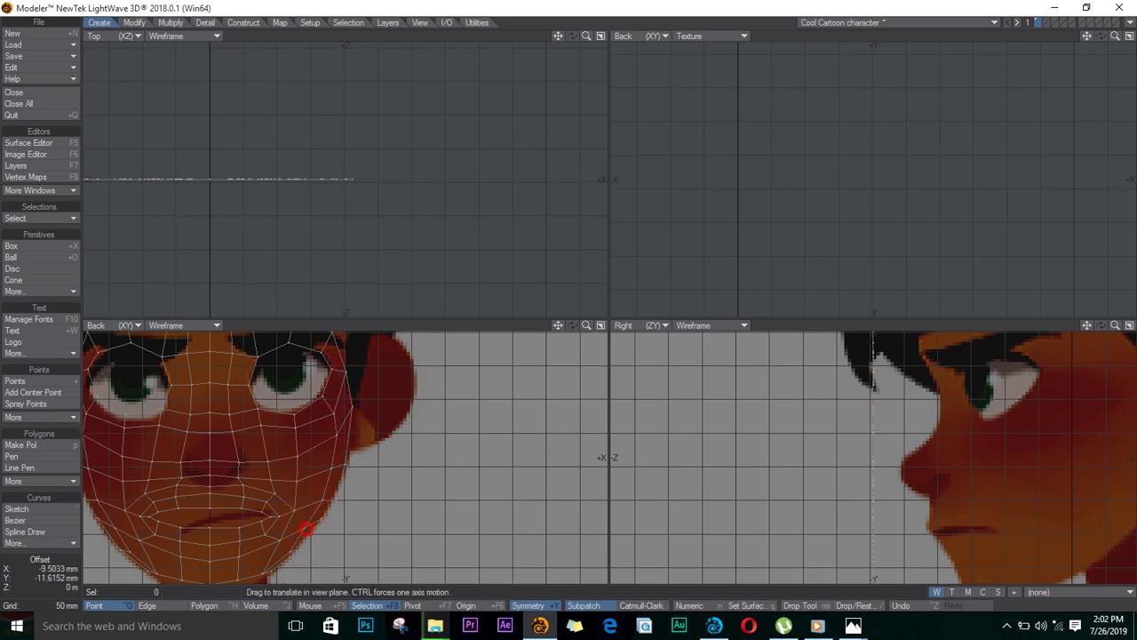
# Reposition the cheek points beside the mouth corners symmetrically so the surrounding polygons are more evenly spaced.
pyautogui.scroll(3, 303, 527)
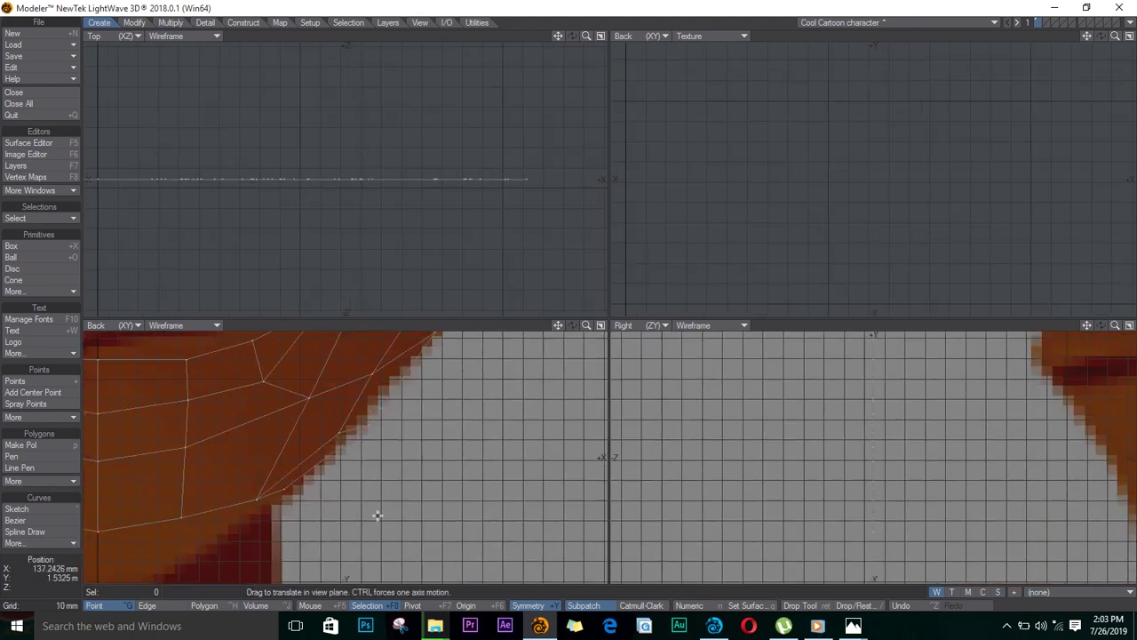
pyautogui.scroll(-2, 308, 467)
pyautogui.keyDown('alt'); pyautogui.moveTo(304, 376); pyautogui.dragTo(293, 443); pyautogui.keyUp('alt')
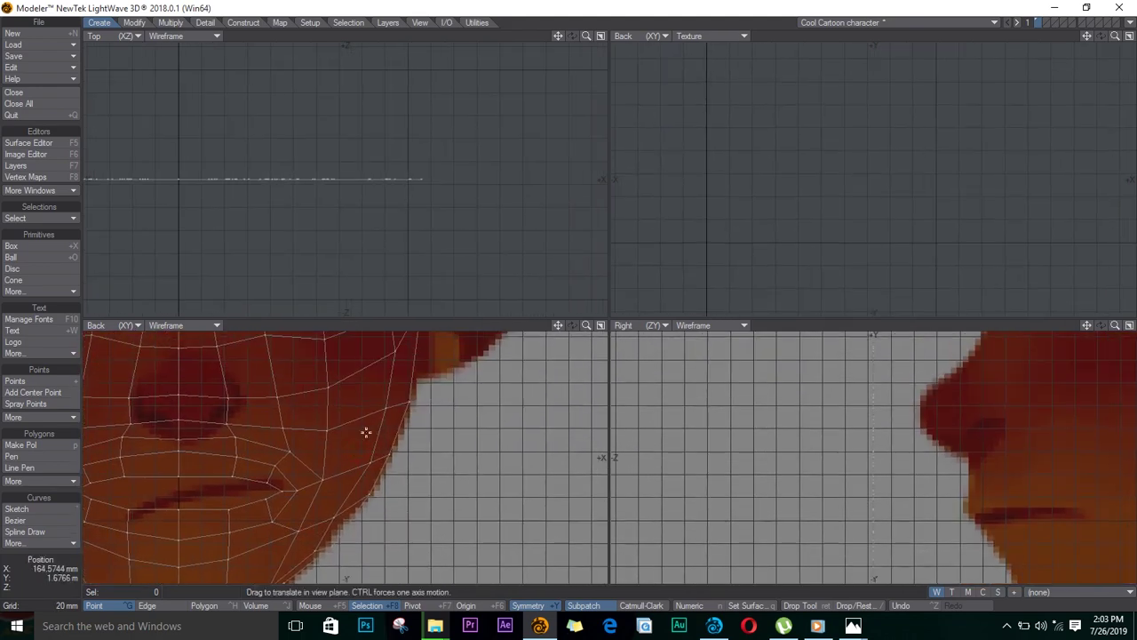
pyautogui.moveTo(387, 409); pyautogui.dragTo(357, 442)
pyautogui.moveTo(323, 480); pyautogui.dragTo(316, 486)
pyautogui.moveTo(326, 430); pyautogui.dragTo(348, 482)
pyautogui.moveTo(358, 452); pyautogui.dragTo(330, 384)
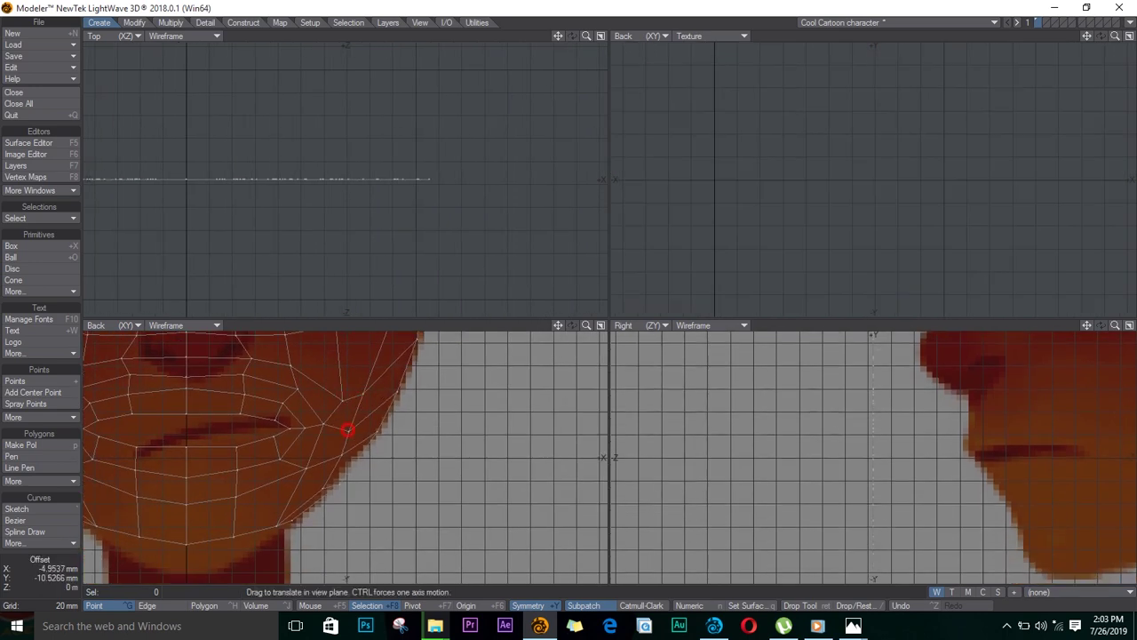
pyautogui.moveTo(347, 430); pyautogui.dragTo(341, 389)
pyautogui.press('space')
pyautogui.hotkey('ctrl', 'h')
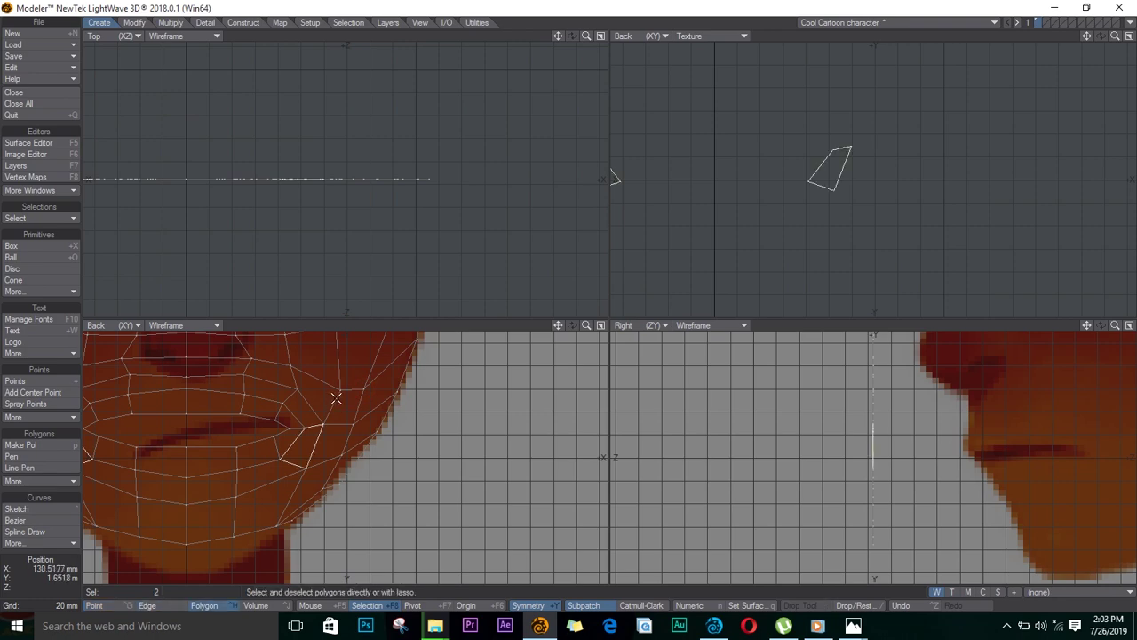
# Drag the outer jaw points symmetrically to smooth the edge flow between the cheeks and the chin.
pyautogui.press('a')
pyautogui.hotkey('ctrl', 't')
pyautogui.moveTo(419, 418); pyautogui.dragTo(409, 400)
pyautogui.moveTo(396, 473)
pyautogui.mouseDown()
pyautogui.moveTo(407, 466)
pyautogui.moveTo(381, 494)
pyautogui.moveTo(377, 470)
pyautogui.mouseUp()
pyautogui.moveTo(357, 515); pyautogui.dragTo(364, 518)
pyautogui.scroll(2, 276, 560)
pyautogui.press('space')
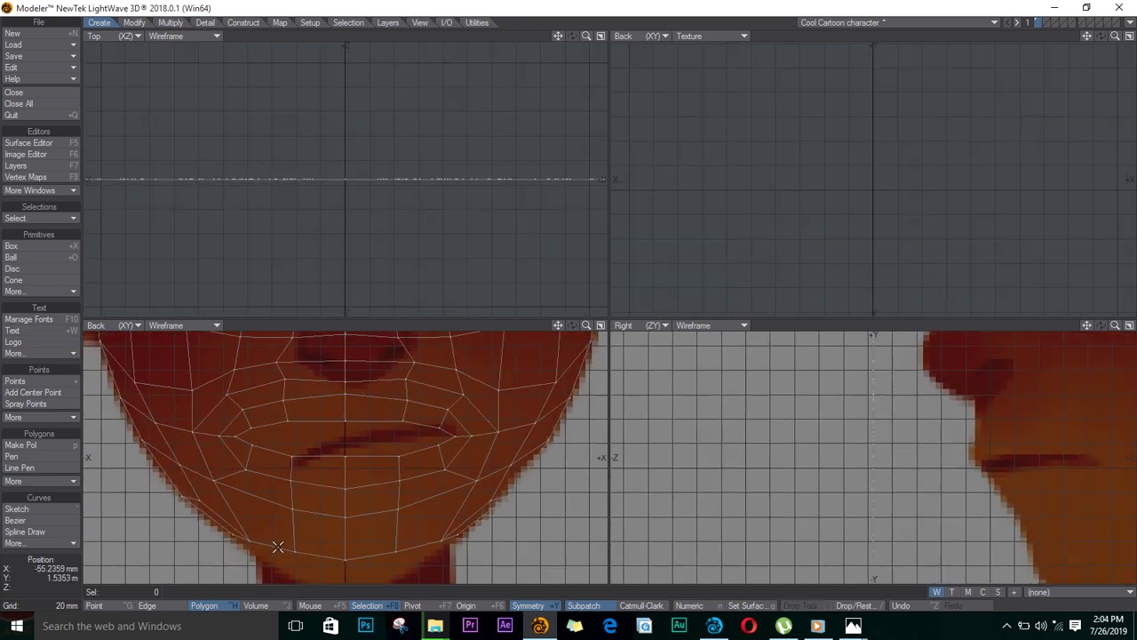
# Extend the four bottom chin edges downward about 23 mm to the lower end of the chin.
pyautogui.hotkey('ctrl', 'g')
pyautogui.click(296, 552)
pyautogui.click(311, 556)
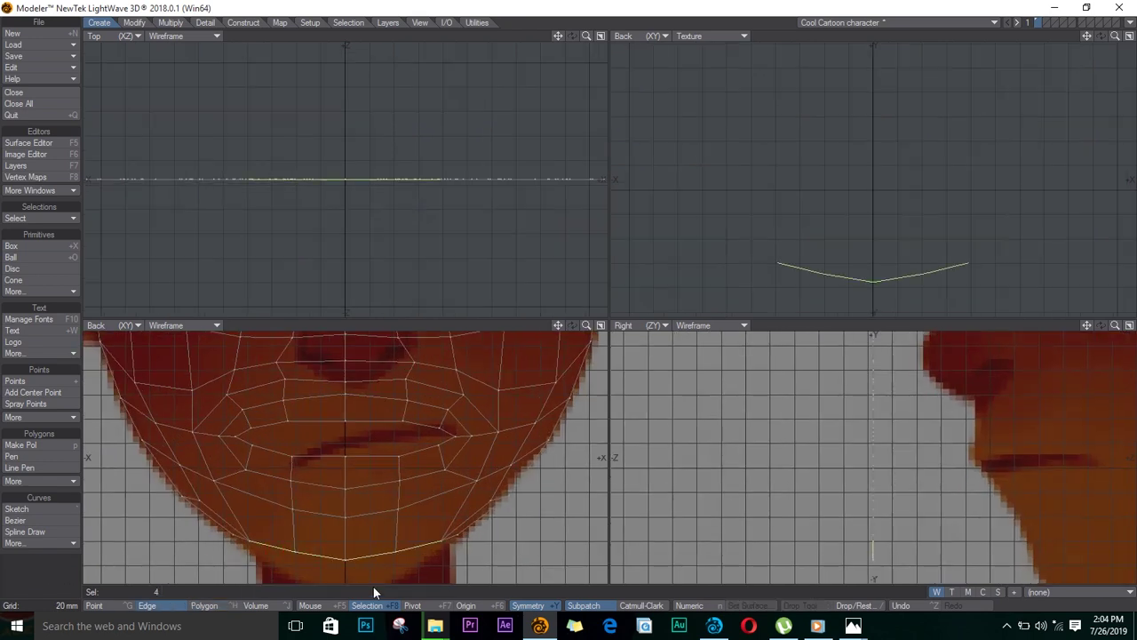
pyautogui.press('t')
pyautogui.moveTo(356, 563); pyautogui.dragTo(359, 567)
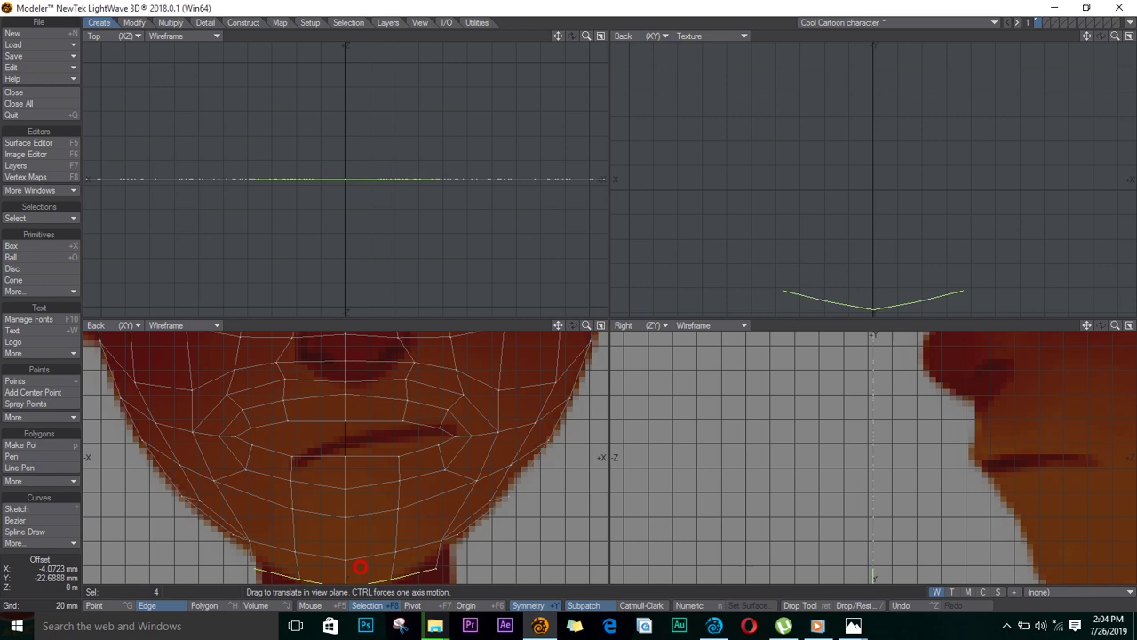
pyautogui.press('space')
pyautogui.press('/')
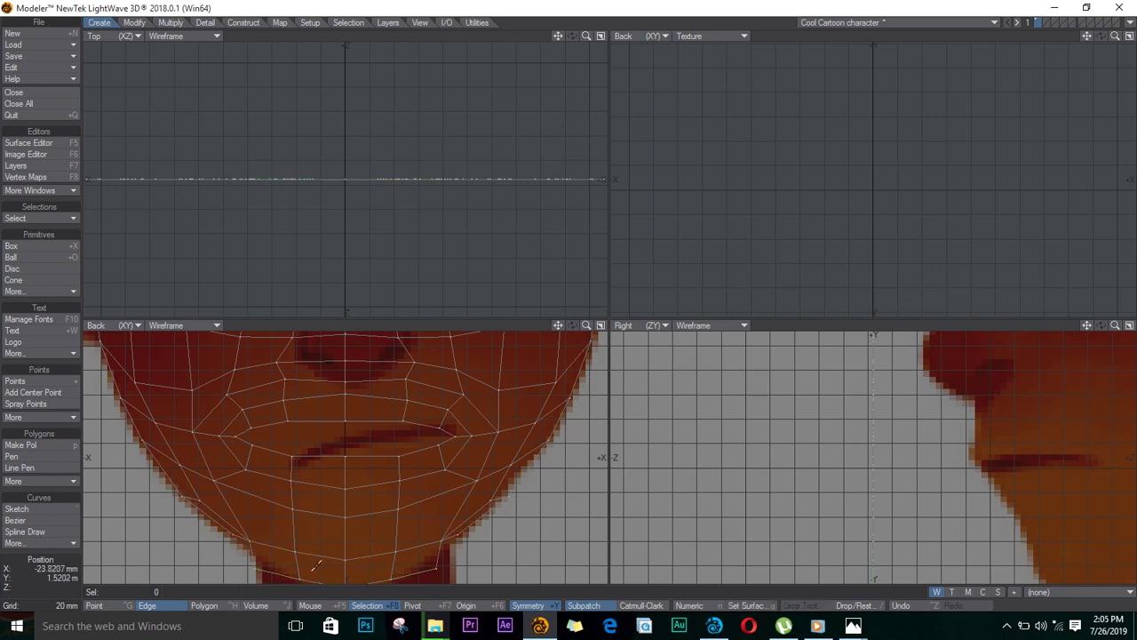
# Weld the outer points of the new chin row to the adjacent jaw points and fit the jaw points to the face outline.
pyautogui.hotkey('ctrl', 'g')
pyautogui.click(444, 555)
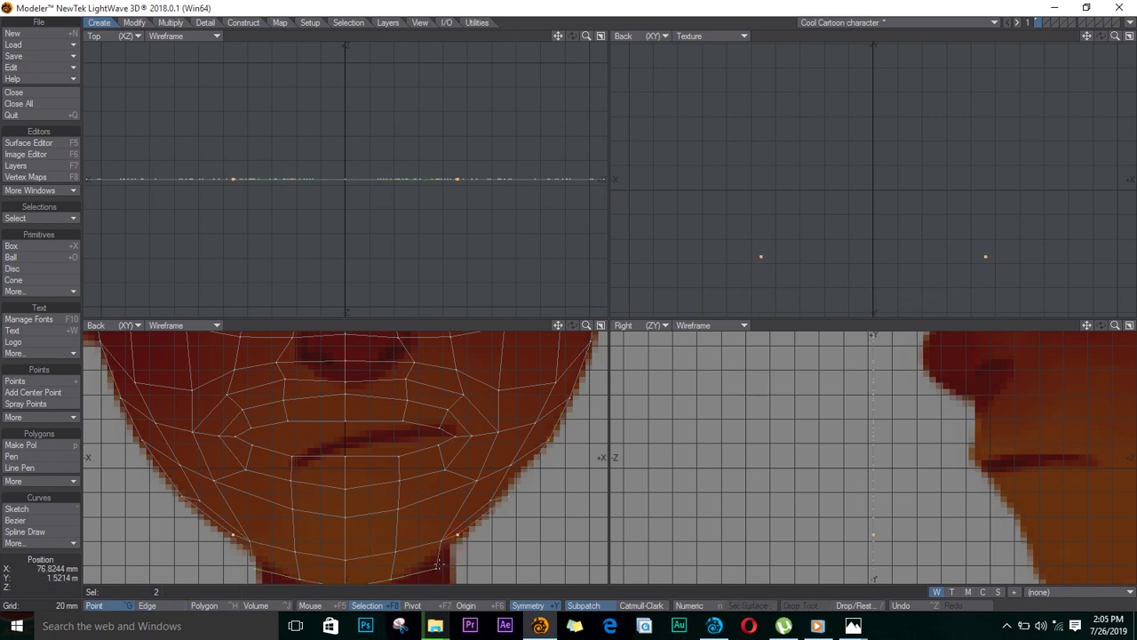
pyautogui.click(435, 566)
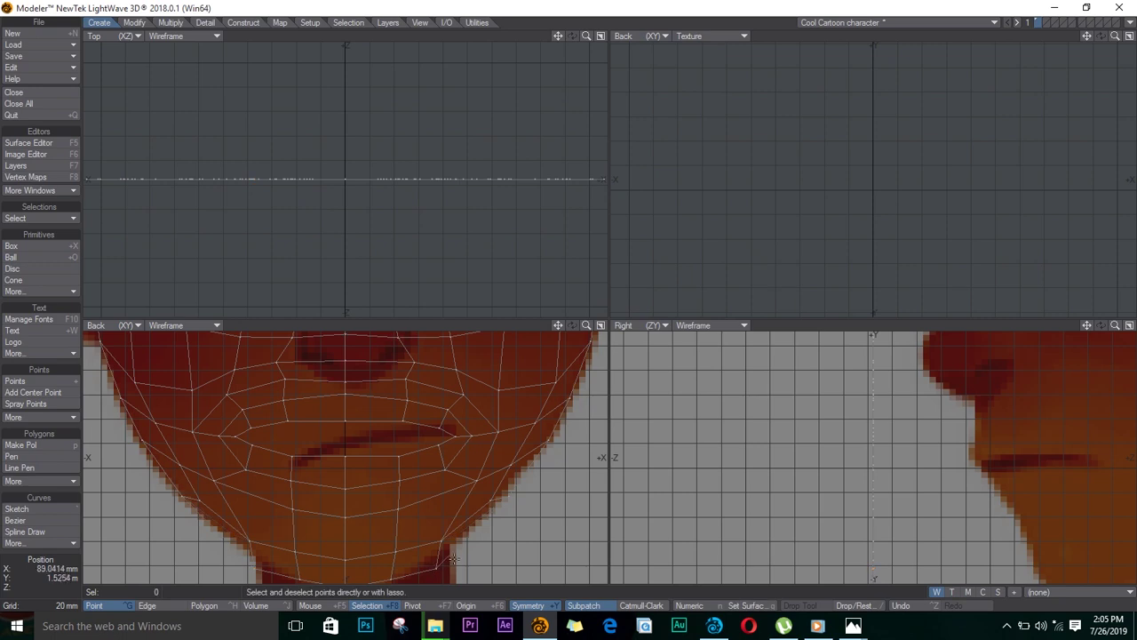
pyautogui.press('t')
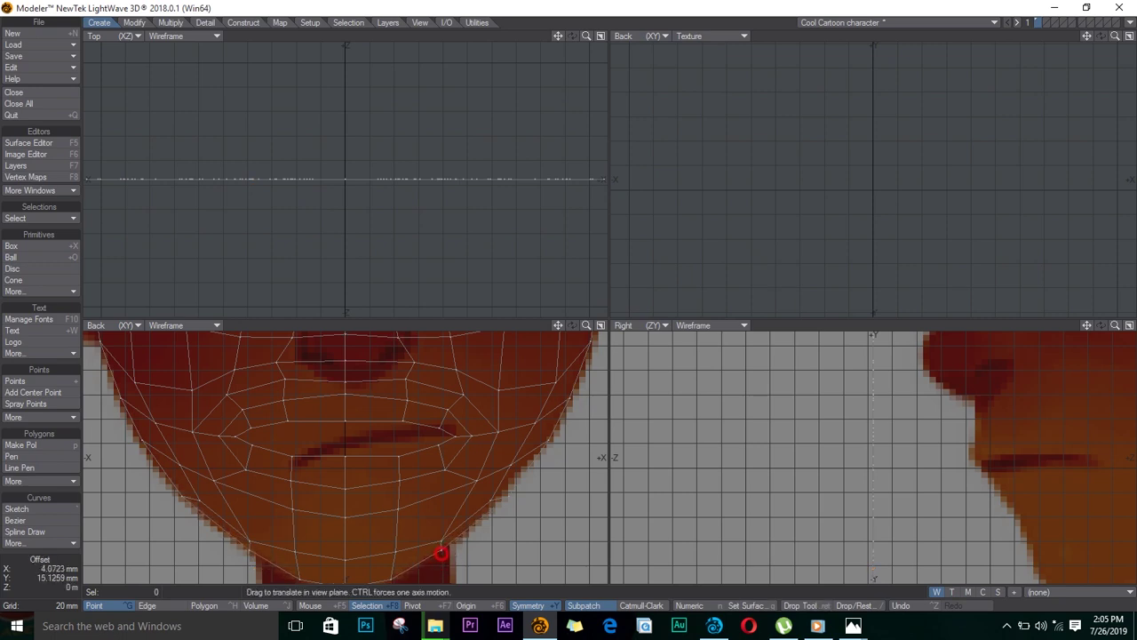
pyautogui.moveTo(441, 535); pyautogui.dragTo(486, 517)
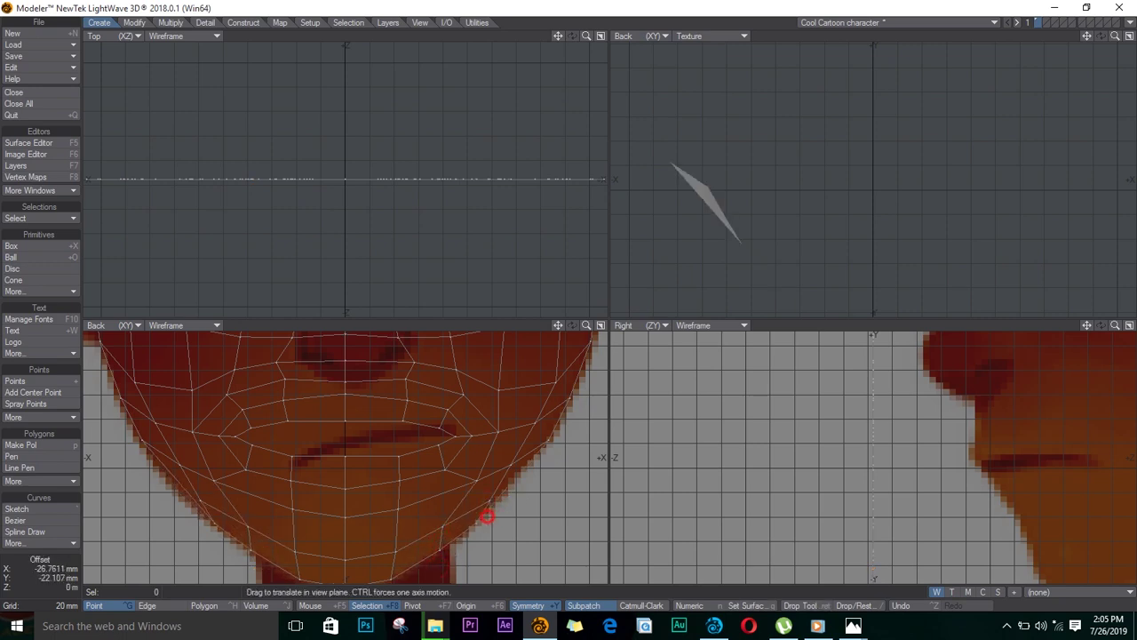
pyautogui.moveTo(542, 457); pyautogui.dragTo(539, 455)
# Adjust the brow points above the eyes symmetrically to even out the mesh's upper edge.
pyautogui.scroll(-2, 398, 499)
pyautogui.keyDown('alt'); pyautogui.moveTo(363, 500); pyautogui.dragTo(405, 582); pyautogui.keyUp('alt')
pyautogui.scroll(-2, 405, 456)
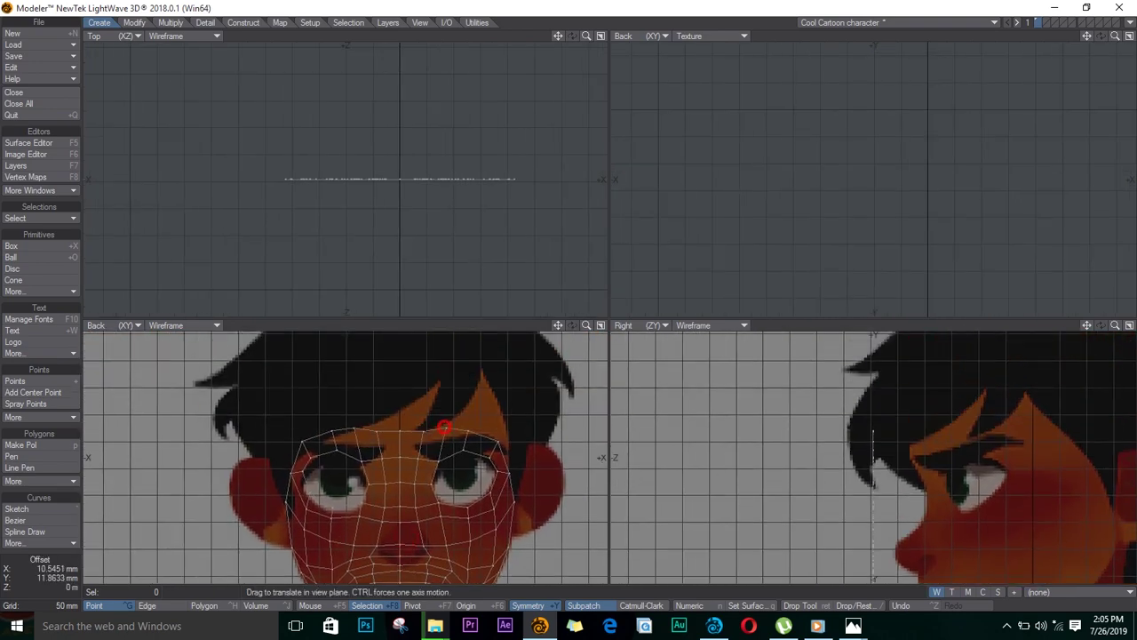
pyautogui.press('Return')
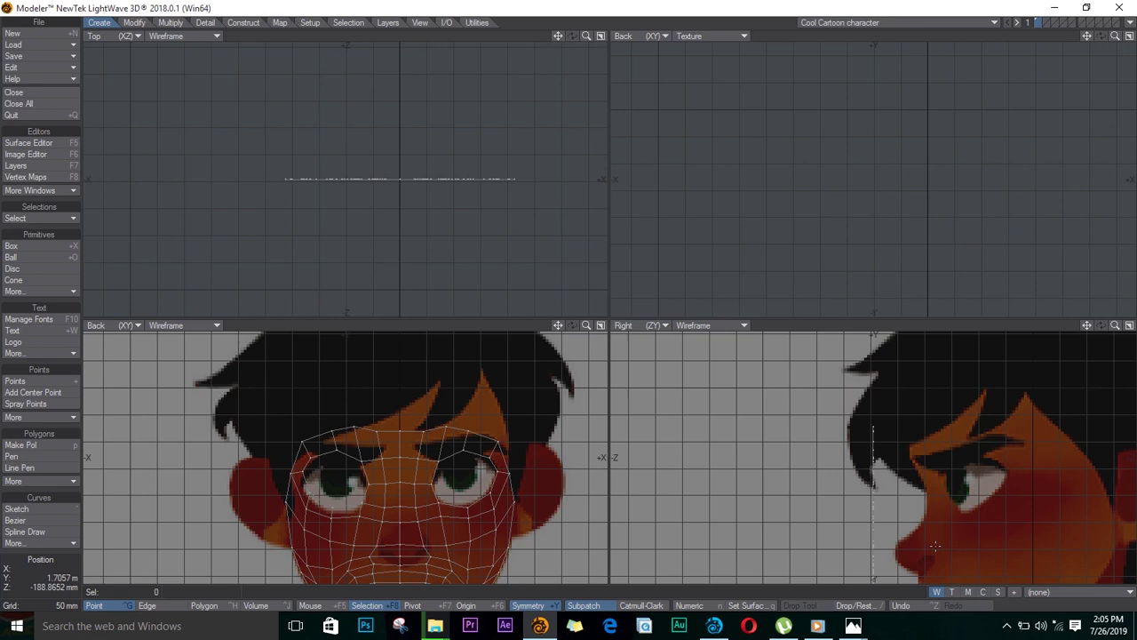
# Move the two uppermost centre-line points on the forehead back in depth to match the side-view profile.
pyautogui.press('a')
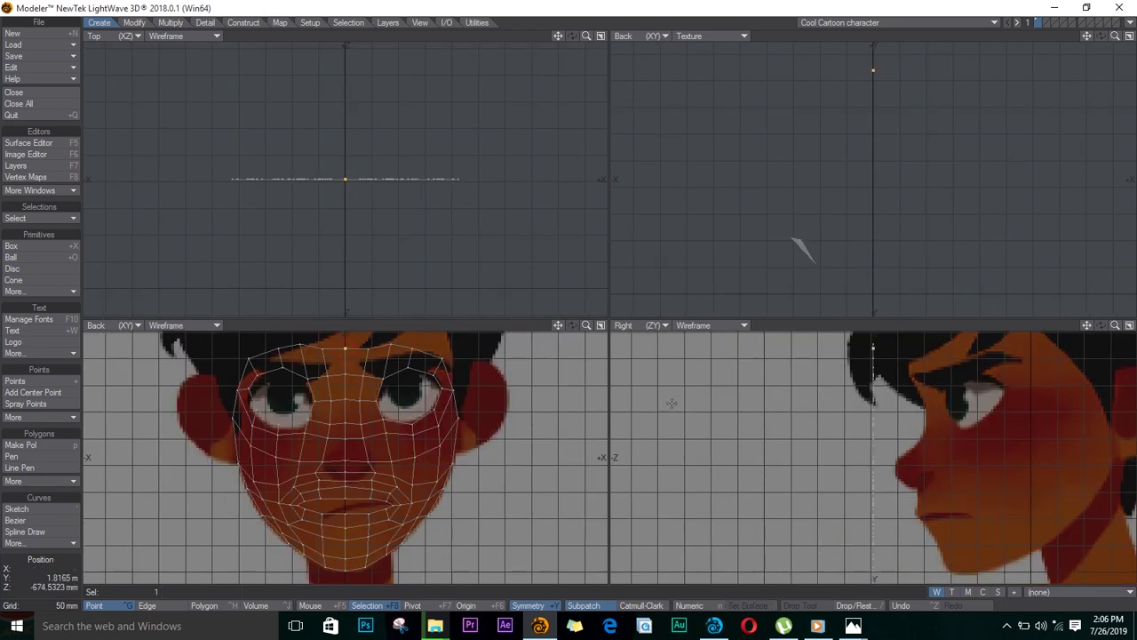
pyautogui.press('t')
pyautogui.moveTo(884, 373); pyautogui.dragTo(897, 434)
pyautogui.press('Return')
pyautogui.click(344, 372)
pyautogui.press('t')
pyautogui.press('space')
pyautogui.press('/')
# Move the two centre-line points on the nose bridge back in depth to the side-view profile, the lower one about 96 mm.
pyautogui.click(346, 401)
pyautogui.press('t')
pyautogui.press('space')
pyautogui.press('/')
pyautogui.click(345, 423)
pyautogui.press('t')
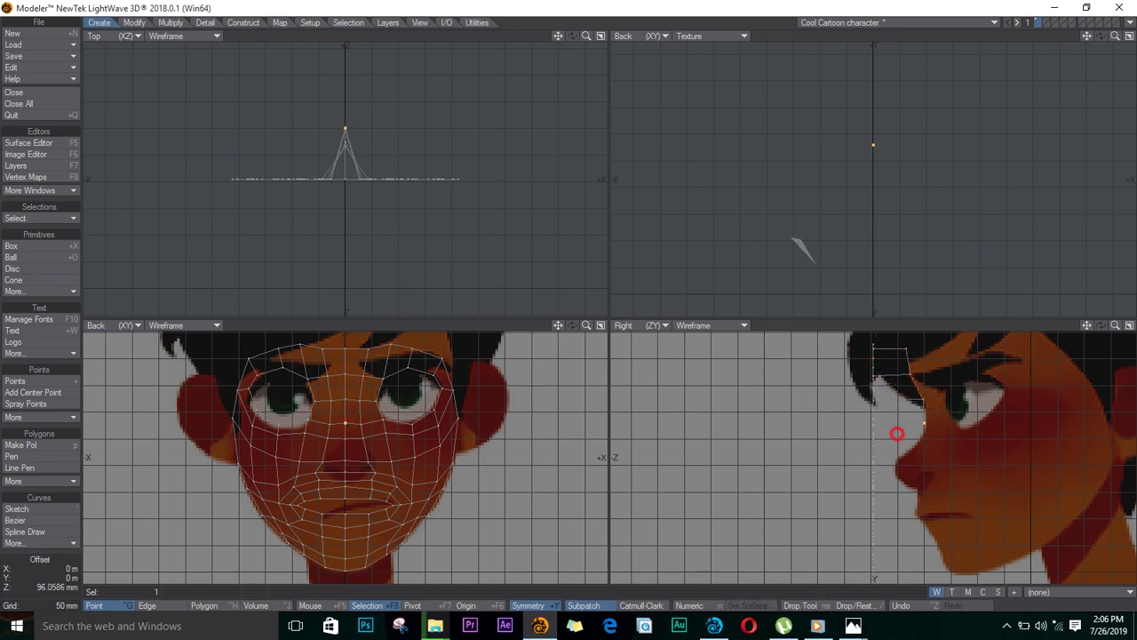
pyautogui.press('space')
pyautogui.press('/')
# Move the centre-line points along the nose ridge, tip and underside in depth to follow the nose profile.
pyautogui.click(347, 437)
pyautogui.press('space')
pyautogui.press('/')
pyautogui.click(345, 460)
pyautogui.press('t')
pyautogui.press('space')
pyautogui.press('/')
pyautogui.moveTo(817, 462); pyautogui.dragTo(807, 486)
pyautogui.click(347, 472)
pyautogui.press('t')
pyautogui.press('/')
# Move the centre-line points between the nose and upper lip back in depth to match the side-view profile.
pyautogui.click(346, 481)
pyautogui.press('t')
pyautogui.moveTo(873, 506); pyautogui.dragTo(935, 496)
pyautogui.press('space')
pyautogui.press('/')
pyautogui.click(346, 486)
pyautogui.press('t')
pyautogui.press('t')
pyautogui.press('space')
pyautogui.press('/')
pyautogui.press('space')
pyautogui.press('/')
# Move the centre-line points below the mouth back in depth to match the lower lip and upper chin profile.
pyautogui.click(345, 514)
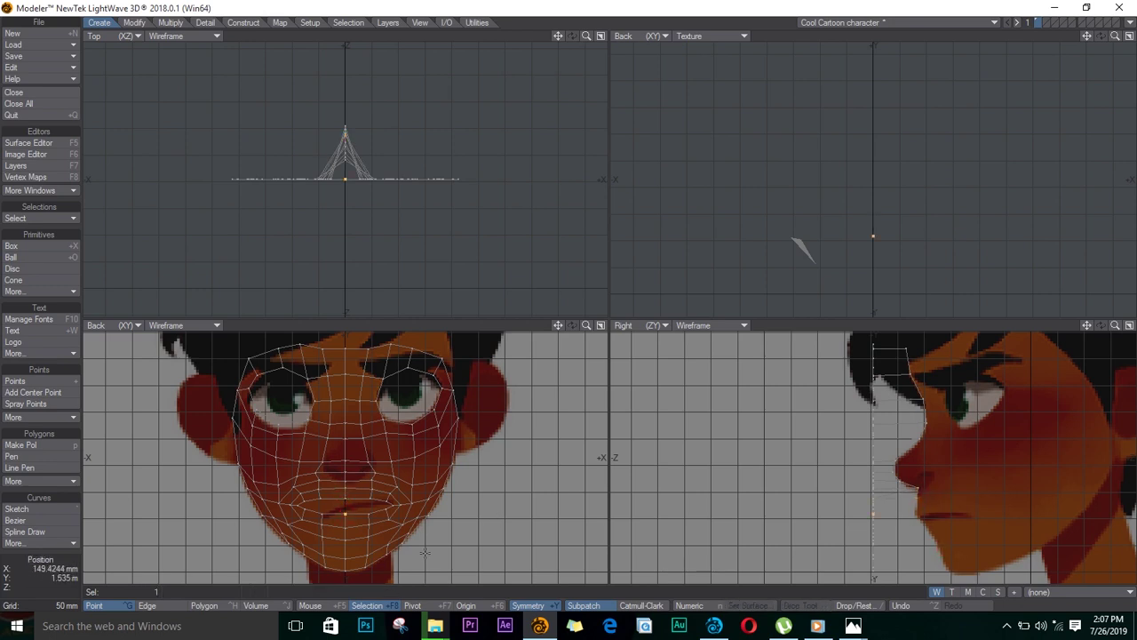
pyautogui.press('space')
pyautogui.press('/')
pyautogui.click(345, 527)
pyautogui.press('t')
pyautogui.moveTo(840, 542); pyautogui.dragTo(888, 550)
pyautogui.press('space')
pyautogui.press('/')
pyautogui.click(345, 539)
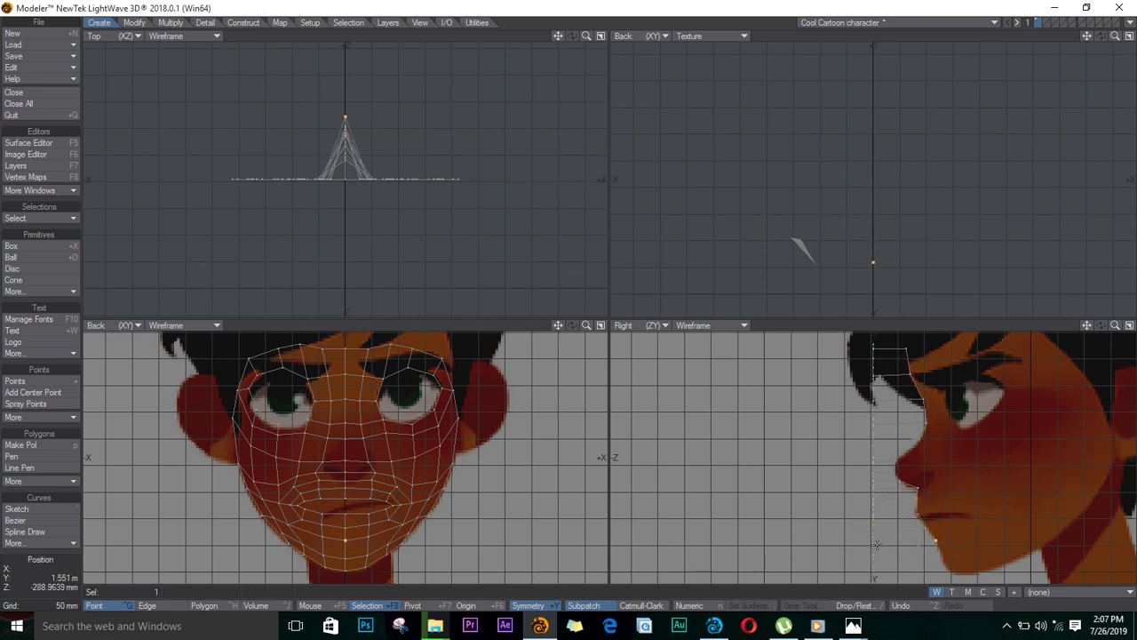
# Move the remaining centre-line points at the mouth and lower chin back in depth to complete the face profile.
pyautogui.click(372, 520)
pyautogui.keyDown('alt'); pyautogui.moveTo(372, 520); pyautogui.dragTo(370, 433); pyautogui.keyUp('alt')
pyautogui.click(343, 506)
pyautogui.press('/')
pyautogui.press('space')
pyautogui.click(343, 486)
pyautogui.click(343, 513)
pyautogui.press('t')
pyautogui.moveTo(840, 534); pyautogui.dragTo(1012, 562)
pyautogui.press('space')
pyautogui.press('/')
pyautogui.click(343, 529)
pyautogui.press('t')
pyautogui.press('space')
pyautogui.press('/')
# Move the point pairs beside the centre line on the forehead and brow symmetrically back in depth, keeping their height.
pyautogui.press(',')
pyautogui.keyDown('alt'); pyautogui.moveTo(345, 430); pyautogui.dragTo(364, 484); pyautogui.keyUp('alt')
pyautogui.click(381, 362)
pyautogui.press('t')
pyautogui.keyDown('ctrl'); pyautogui.moveTo(783, 383); pyautogui.dragTo(873, 398); pyautogui.keyUp('ctrl')
pyautogui.press('space')
pyautogui.press('/')
pyautogui.click(376, 385)
pyautogui.press('t')
pyautogui.press('space')
pyautogui.press('/')
pyautogui.keyDown('ctrl'); pyautogui.moveTo(912, 432); pyautogui.dragTo(917, 434); pyautogui.keyUp('ctrl')
pyautogui.press('space')
pyautogui.press('/')
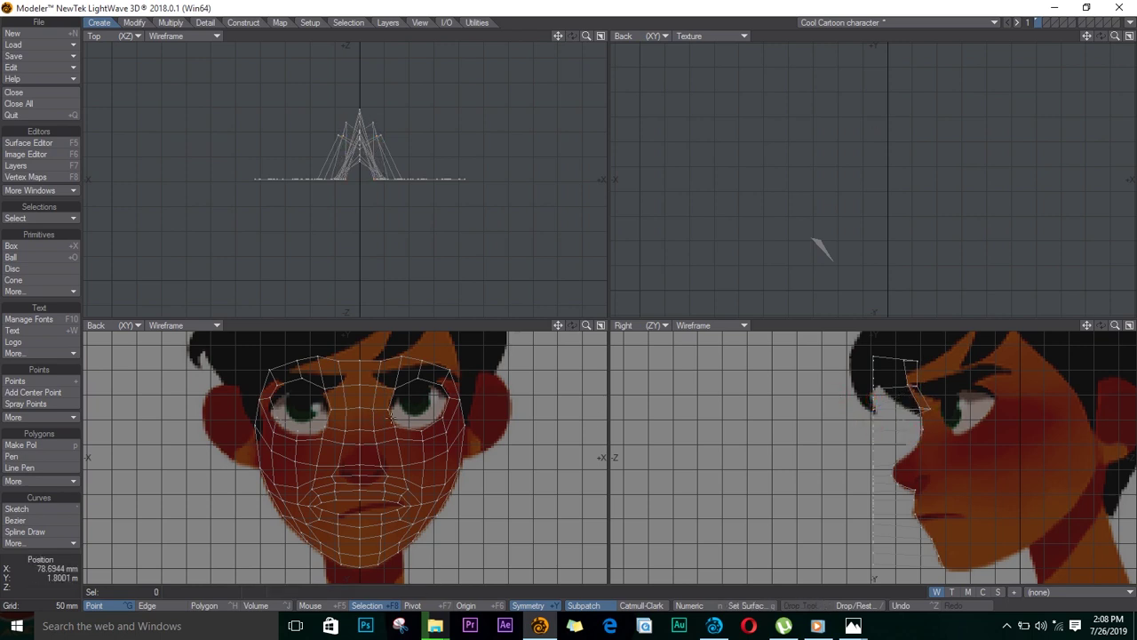
# Move the point pairs on both sides of the nose bridge symmetrically back in depth, slightly behind the centre-line profile.
pyautogui.click(374, 431)
pyautogui.press('t')
pyautogui.keyDown('ctrl'); pyautogui.moveTo(815, 449); pyautogui.dragTo(965, 544); pyautogui.keyUp('ctrl')
pyautogui.press('space')
pyautogui.press('/')
pyautogui.click(376, 445)
pyautogui.press('t')
pyautogui.press('space')
pyautogui.press('/')
# Move the three point pairs beside the nose base and upper lip symmetrically back in depth to follow the profile.
pyautogui.click(386, 483)
pyautogui.press('t')
pyautogui.press('space')
pyautogui.press('/')
pyautogui.click(384, 489)
pyautogui.press('t')
pyautogui.press('space')
pyautogui.press('/')
pyautogui.click(383, 499)
pyautogui.press('t')
pyautogui.press('/')
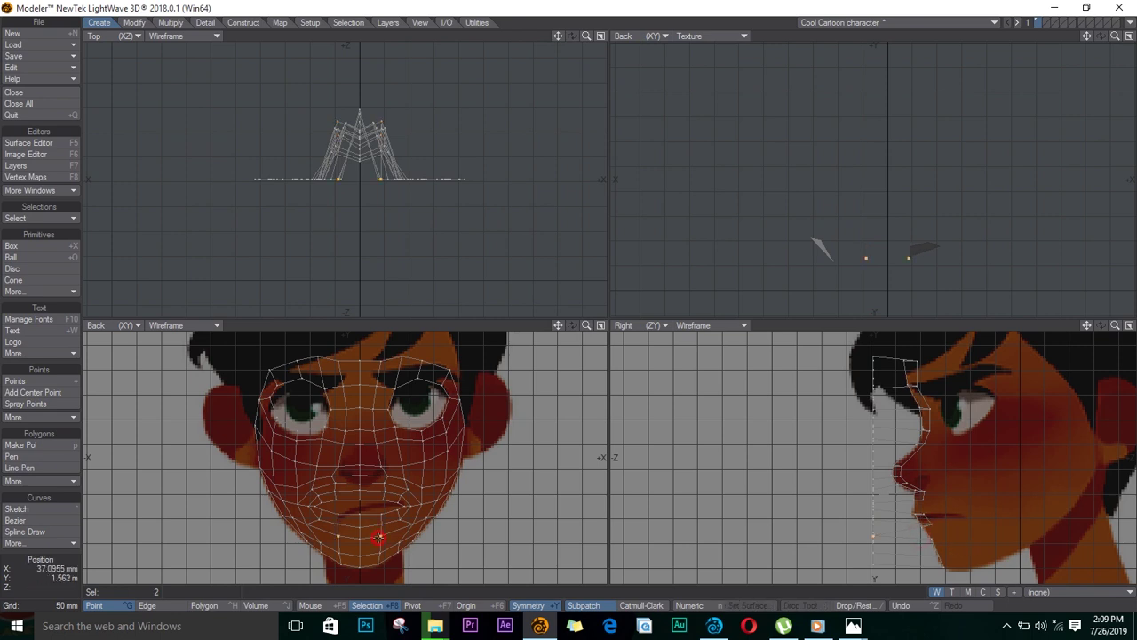
# Move the point pairs beside the chin's centre line symmetrically back in depth to follow the chin profile.
pyautogui.press('t')
pyautogui.keyDown('ctrl'); pyautogui.moveTo(801, 546); pyautogui.dragTo(954, 564); pyautogui.keyUp('ctrl')
pyautogui.press('/')
pyautogui.press('/')
pyautogui.click(379, 554)
pyautogui.press('t')
pyautogui.press('/')
pyautogui.press('/')
pyautogui.click(379, 566)
pyautogui.press('/')
# Switch the textured model view from Back to Perspective, keeping Texture shading, to check the face in three dimensions.
pyautogui.moveTo(1086, 36); pyautogui.dragTo(764, 53)
pyautogui.click(710, 35)
pyautogui.click(702, 101)
pyautogui.click(644, 35)
pyautogui.click(639, 81)
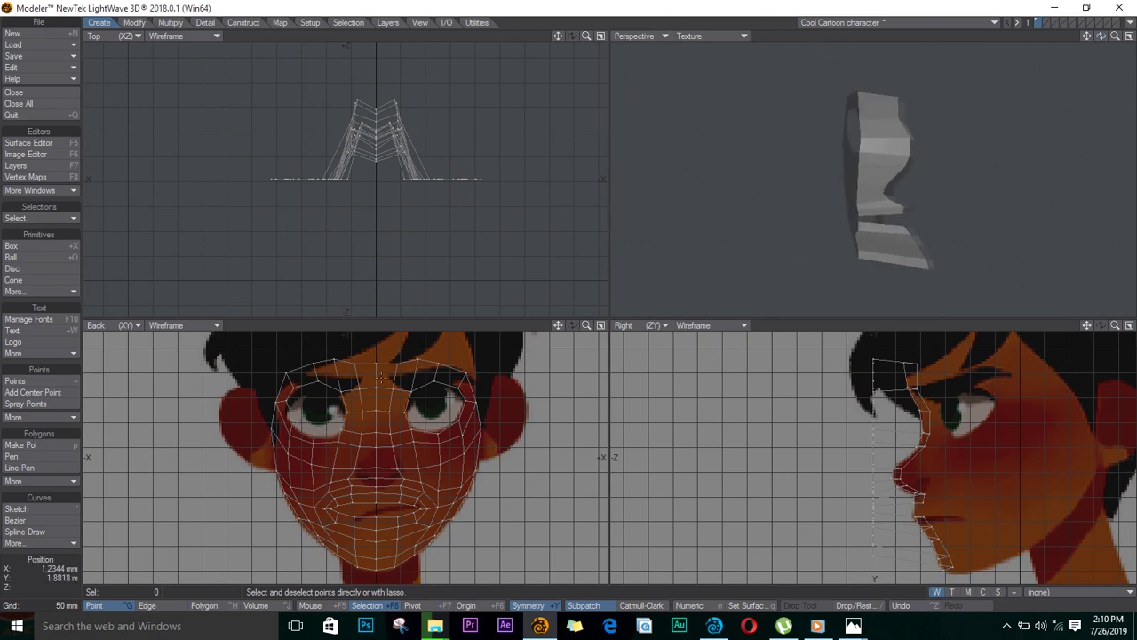
# Move the forehead point pair above the eyes and the inner brow pair symmetrically back in depth.
pyautogui.click(418, 359)
pyautogui.press('t')
pyautogui.keyDown('ctrl'); pyautogui.moveTo(857, 398); pyautogui.dragTo(919, 407); pyautogui.keyUp('ctrl')
pyautogui.press('/')
pyautogui.click(408, 394)
pyautogui.press('t')
pyautogui.press('/')
# Move the point pairs at the inner edges and inner lower corners of both eyes back in depth.
pyautogui.click(406, 412)
pyautogui.press('t')
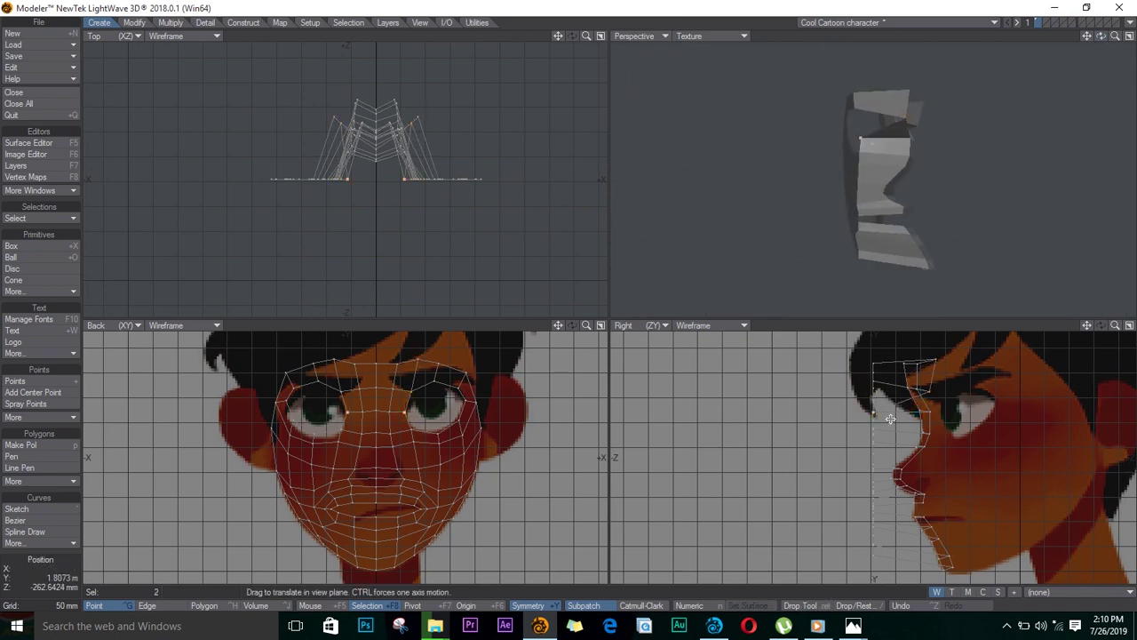
pyautogui.keyDown('ctrl'); pyautogui.moveTo(865, 431); pyautogui.dragTo(930, 432); pyautogui.keyUp('ctrl')
pyautogui.press('/')
pyautogui.moveTo(893, 388); pyautogui.dragTo(943, 399)
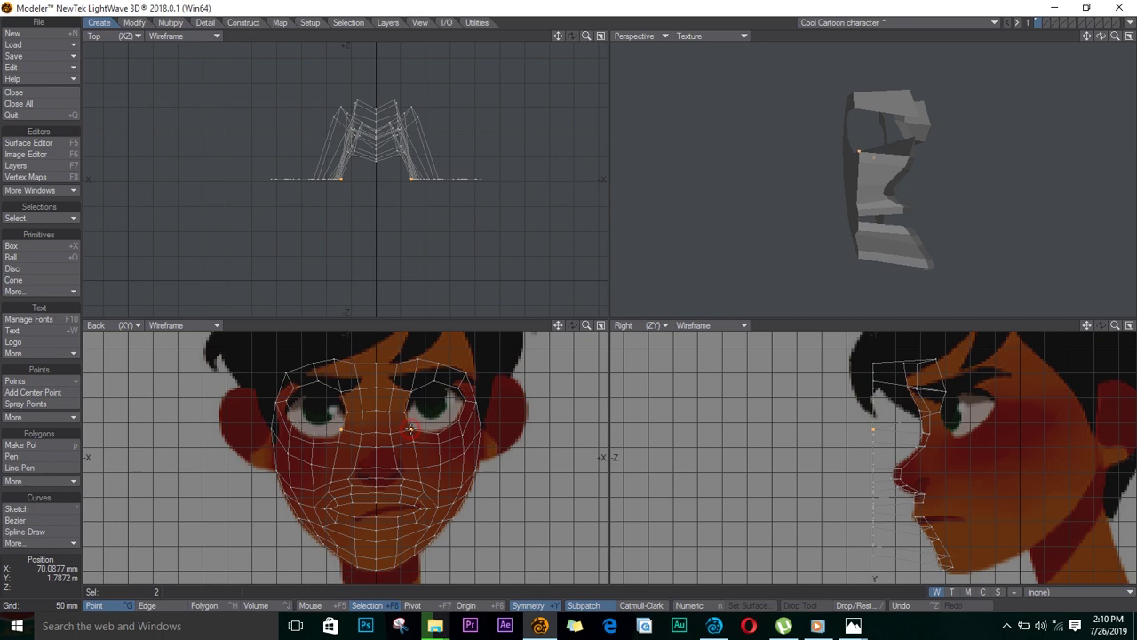
pyautogui.press('t')
pyautogui.press('/')
pyautogui.keyDown('ctrl'); pyautogui.moveTo(781, 440); pyautogui.dragTo(911, 429); pyautogui.keyUp('ctrl')
# Move the remaining point pairs around the lower, outer and upper eye edges back in depth to wrap the eye openings.
pyautogui.click(438, 433)
pyautogui.press('t')
pyautogui.click(460, 420)
pyautogui.press('t')
pyautogui.click(458, 387)
pyautogui.press('t')
pyautogui.click(434, 381)
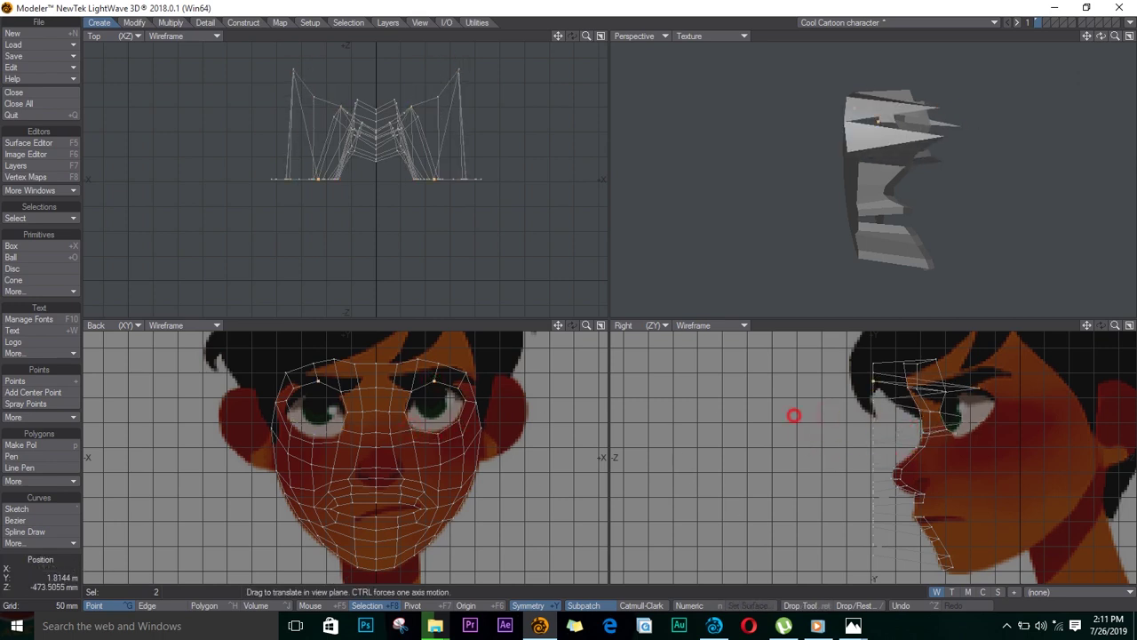
pyautogui.keyDown('ctrl'); pyautogui.moveTo(794, 415); pyautogui.dragTo(1013, 432); pyautogui.keyUp('ctrl')
pyautogui.press('/')
pyautogui.click(466, 401)
pyautogui.press('t')
pyautogui.press('/')
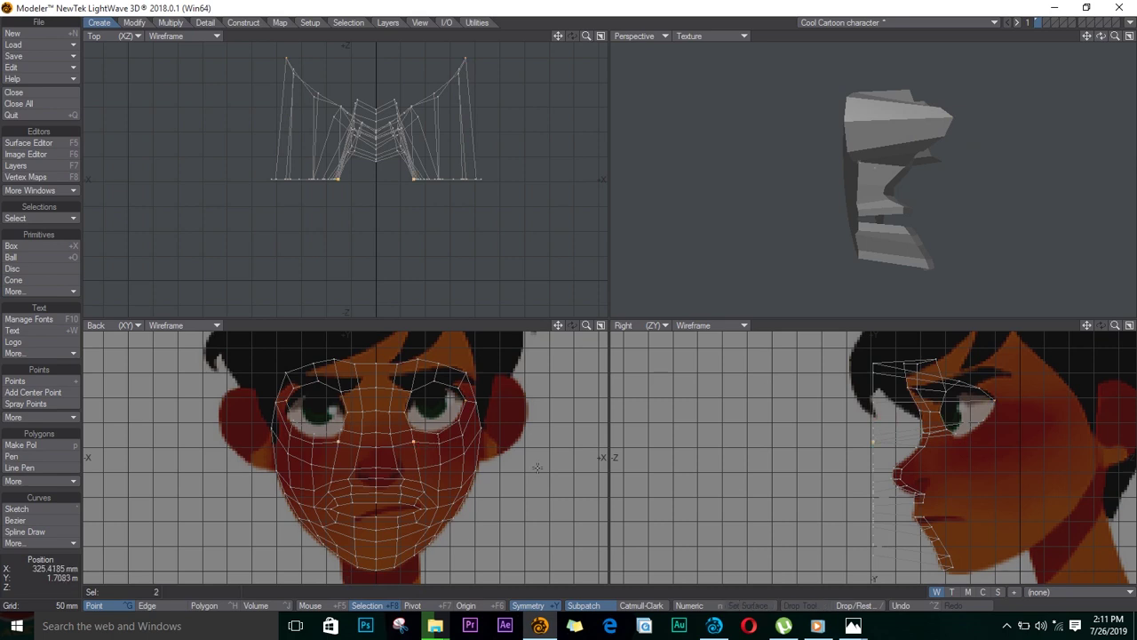
# Move the two point pairs on the inner cheeks beside the nose symmetrically back in depth, keeping their height.
pyautogui.press('t')
pyautogui.keyDown('ctrl'); pyautogui.moveTo(758, 472); pyautogui.dragTo(970, 462); pyautogui.keyUp('ctrl')
pyautogui.press('/')
pyautogui.press('/')
pyautogui.click(418, 468)
pyautogui.press('t')
pyautogui.press('t')
pyautogui.keyDown('ctrl'); pyautogui.moveTo(879, 499); pyautogui.dragTo(953, 500); pyautogui.keyUp('ctrl')
pyautogui.press('/')
# Move the point pairs outside and at the upper mouth corners symmetrically back in depth.
pyautogui.click(424, 491)
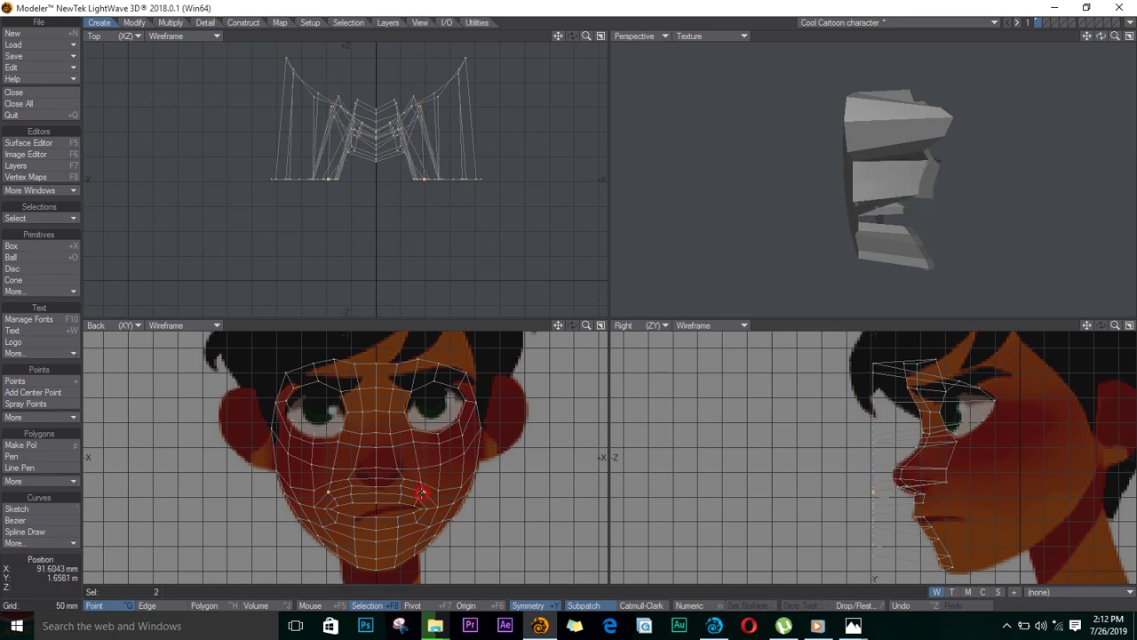
pyautogui.press('t')
pyautogui.keyDown('ctrl'); pyautogui.moveTo(875, 515); pyautogui.dragTo(952, 518); pyautogui.keyUp('ctrl')
pyautogui.press('/')
pyautogui.click(417, 497)
pyautogui.press('/')
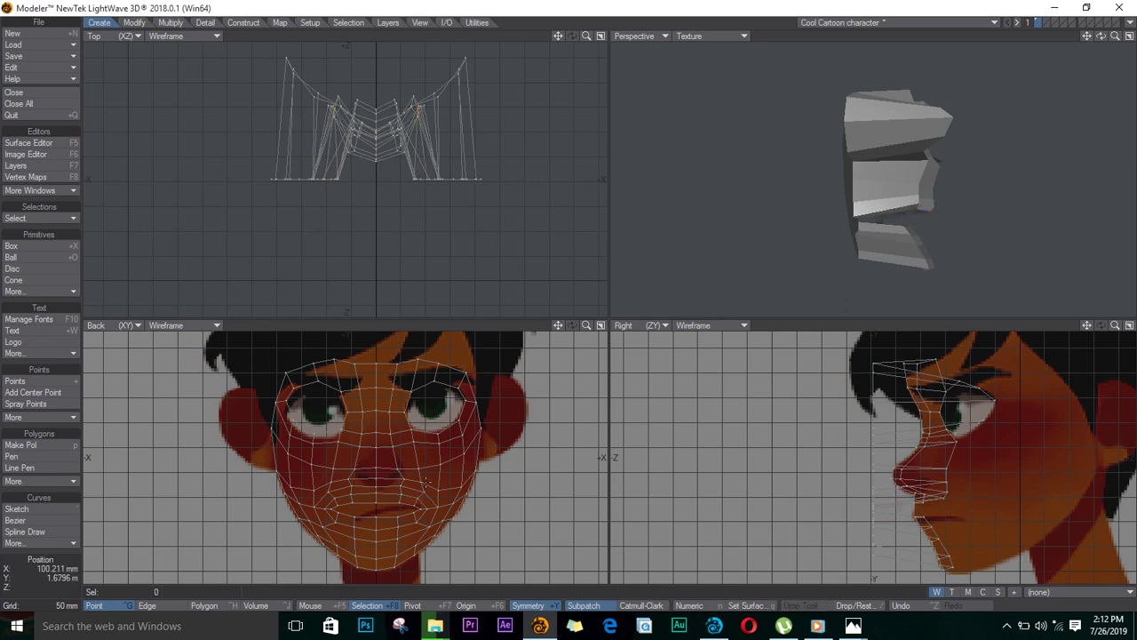
pyautogui.click(416, 500)
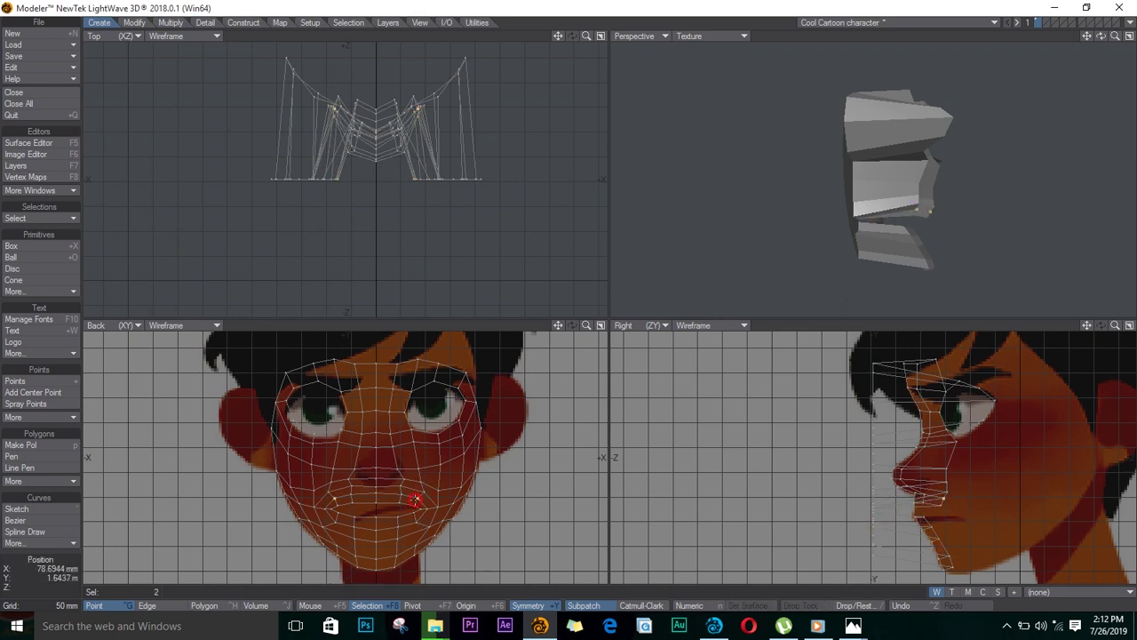
pyautogui.press('t')
pyautogui.moveTo(856, 534); pyautogui.dragTo(925, 537)
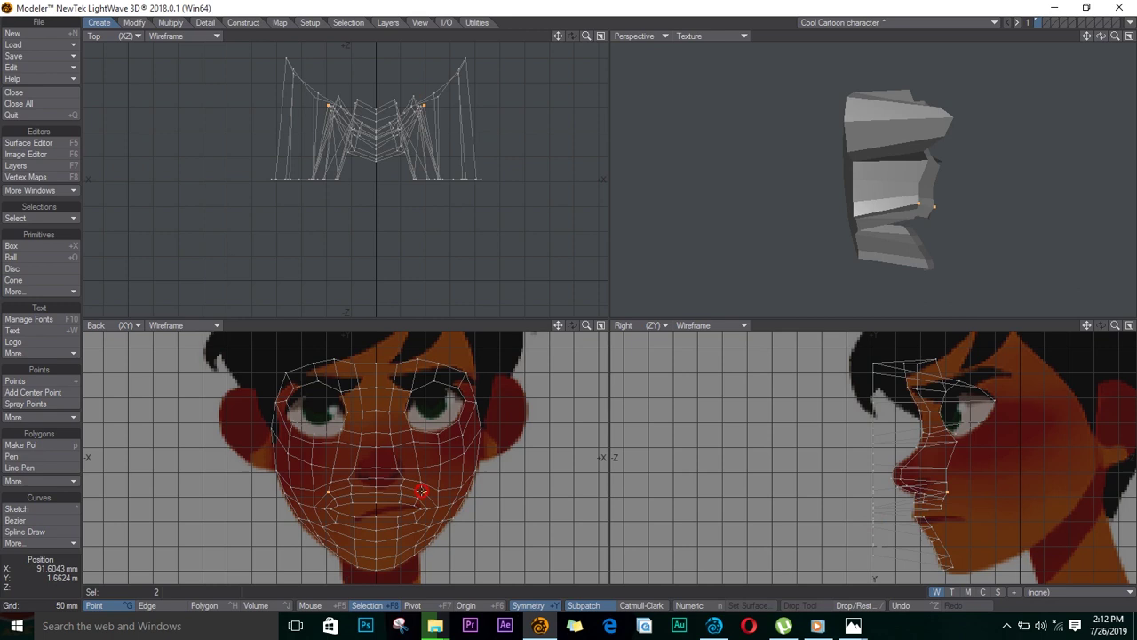
# Move the point pairs at the lower mouth corners and just below them symmetrically back in depth.
pyautogui.click(414, 513)
pyautogui.press('t')
pyautogui.moveTo(864, 515); pyautogui.dragTo(919, 515)
pyautogui.click(416, 523)
pyautogui.press('t')
pyautogui.moveTo(832, 551); pyautogui.dragTo(939, 549)
# Move the two outer chin point pairs below the mouth corners back in depth towards the jaw.
pyautogui.press('t')
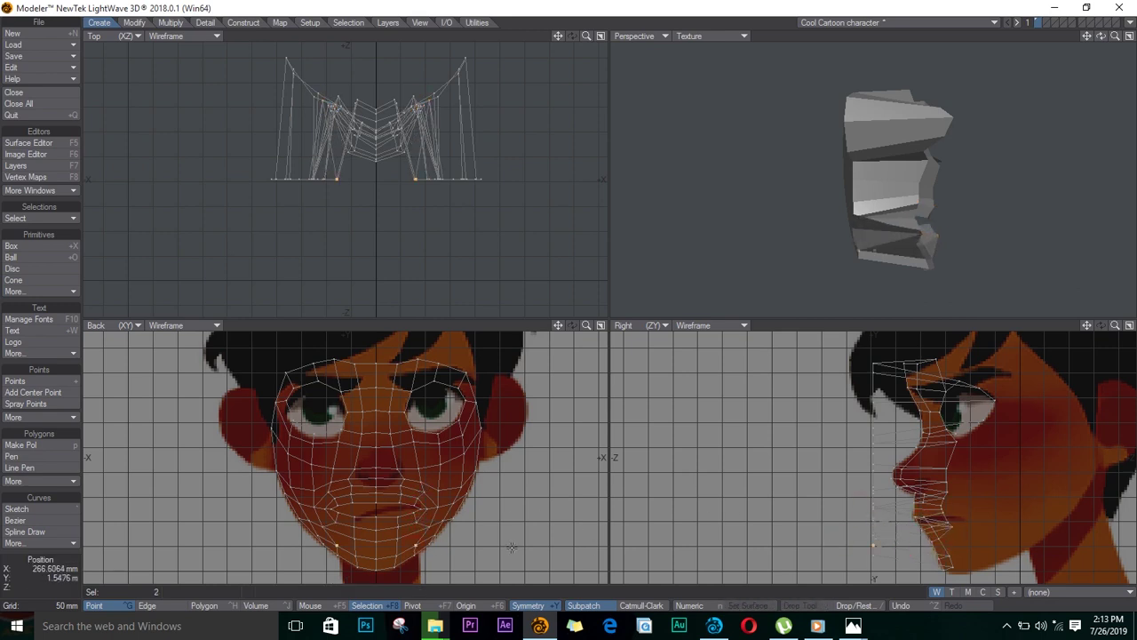
pyautogui.press('t')
pyautogui.moveTo(864, 558); pyautogui.dragTo(951, 558)
pyautogui.click(414, 556)
pyautogui.press('t')
pyautogui.moveTo(857, 571); pyautogui.dragTo(950, 572)
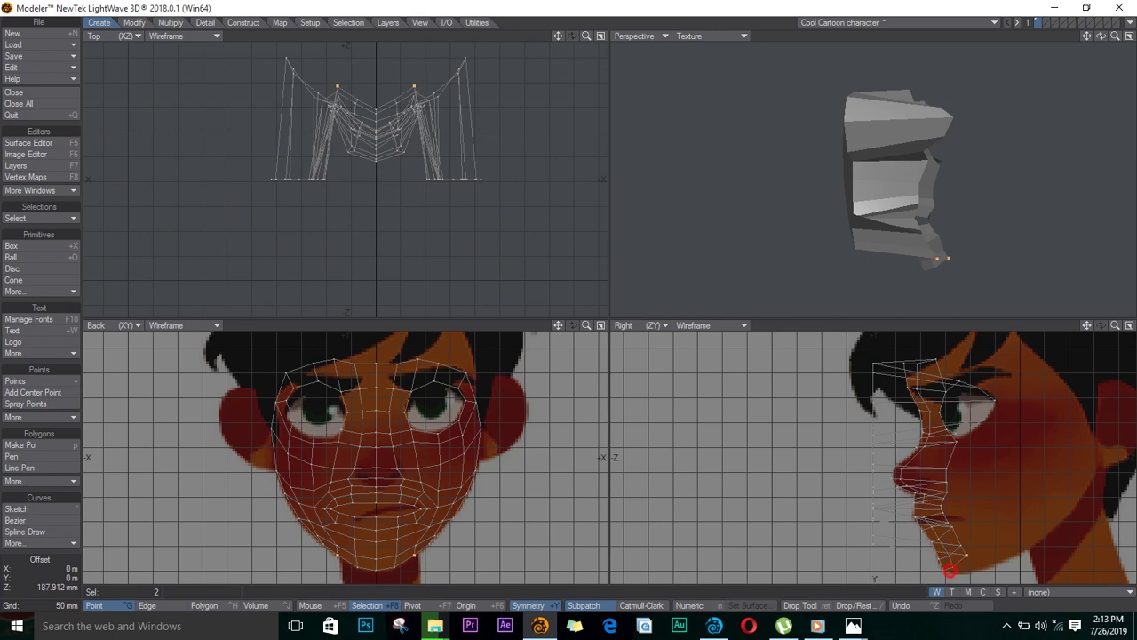
# Move the point pairs along the lower jaw outline symmetrically back in depth.
pyautogui.click(433, 543)
pyautogui.press('t')
pyautogui.moveTo(841, 562); pyautogui.dragTo(940, 563)
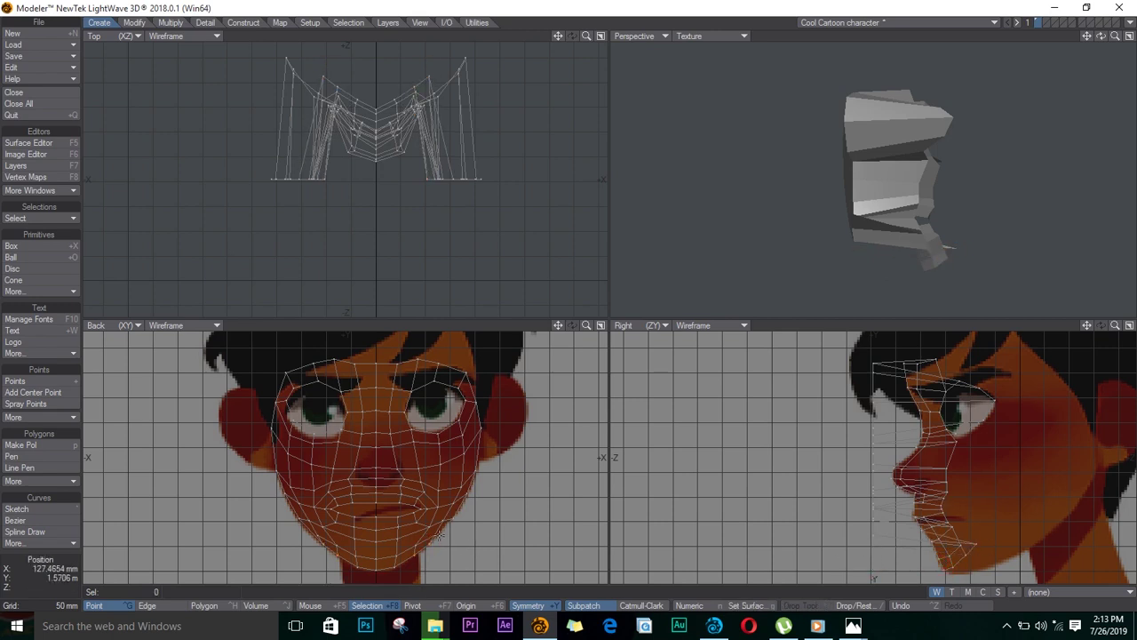
pyautogui.click(440, 524)
pyautogui.press('t')
pyautogui.moveTo(844, 533); pyautogui.dragTo(964, 508)
# Move the jaw outline pair level with the mouth and the cheek pair beside the upper lip back in depth.
pyautogui.click(452, 508)
pyautogui.press('t')
pyautogui.click(439, 490)
pyautogui.press('t')
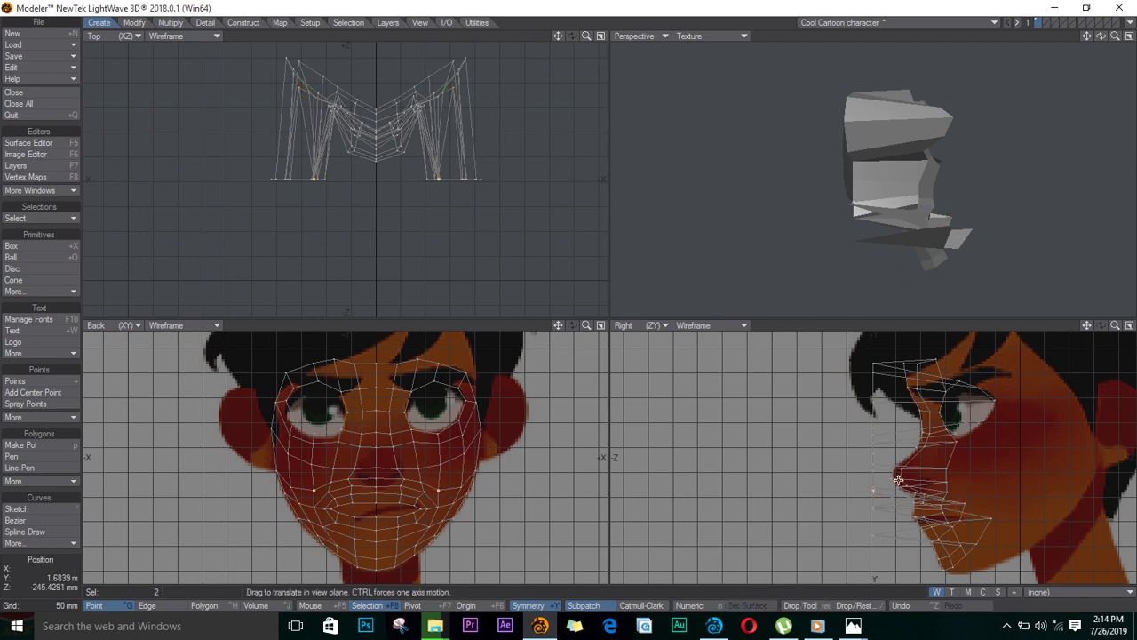
pyautogui.moveTo(893, 487); pyautogui.dragTo(951, 484)
# Move the mid-cheek point pairs beside the nose and below the eyes symmetrically back in depth.
pyautogui.click(439, 466)
pyautogui.press('t')
pyautogui.moveTo(855, 477); pyautogui.dragTo(948, 478)
pyautogui.press('/')
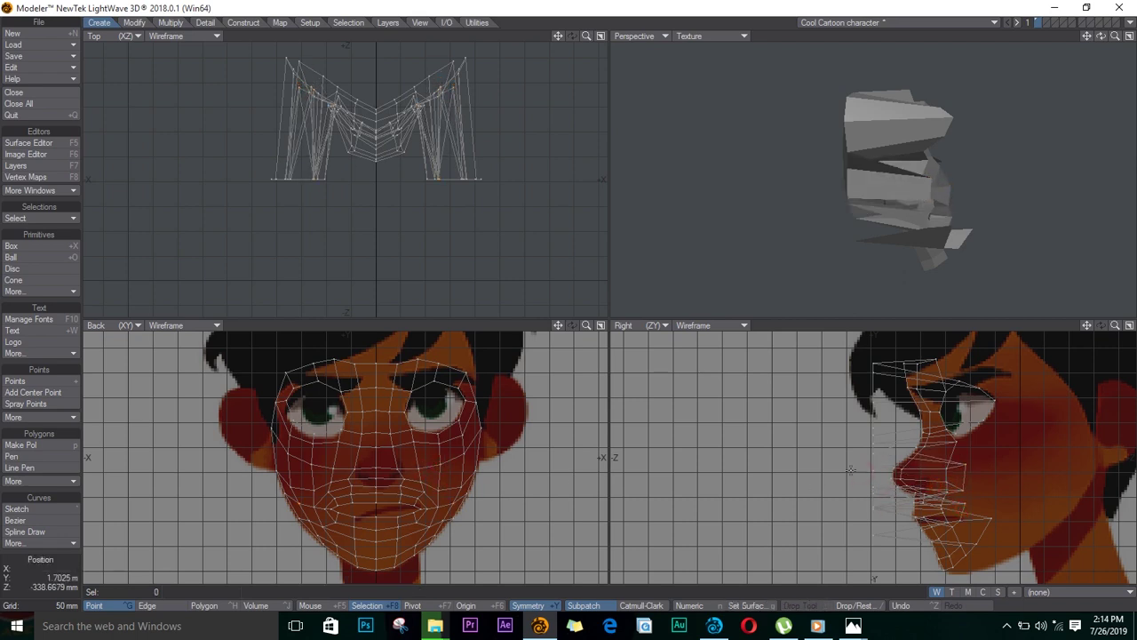
pyautogui.click(439, 442)
pyautogui.press('t')
pyautogui.moveTo(807, 484); pyautogui.dragTo(935, 505)
# Move the point pairs beside the mouth and on the outer cheeks back in depth to round the sides of the face.
pyautogui.press('t')
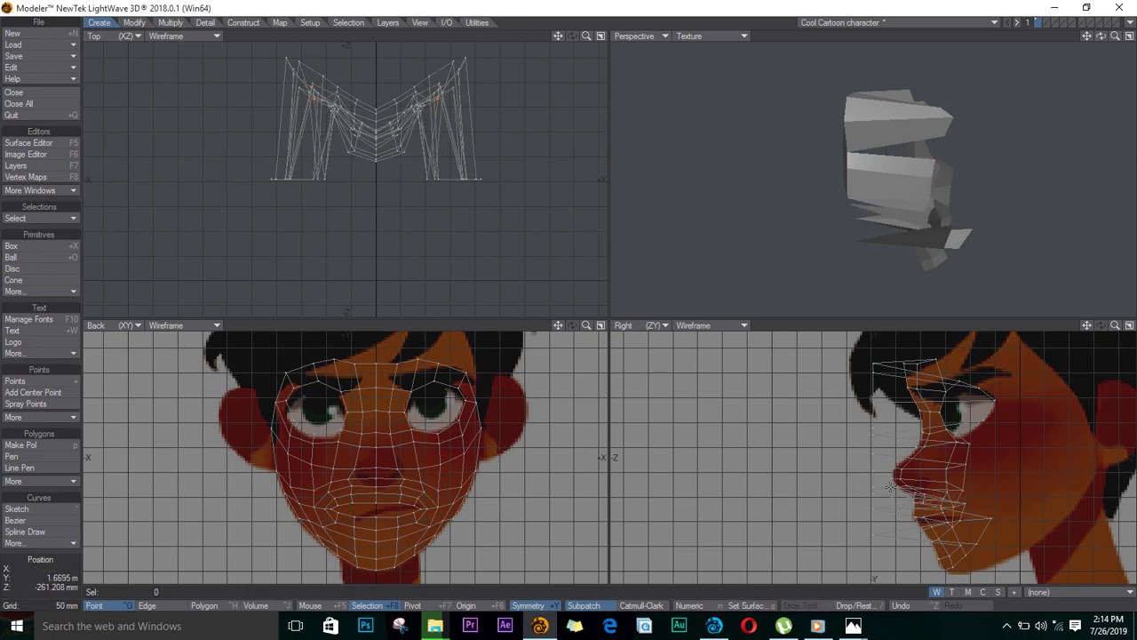
pyautogui.press('t')
pyautogui.moveTo(862, 525); pyautogui.dragTo(912, 525)
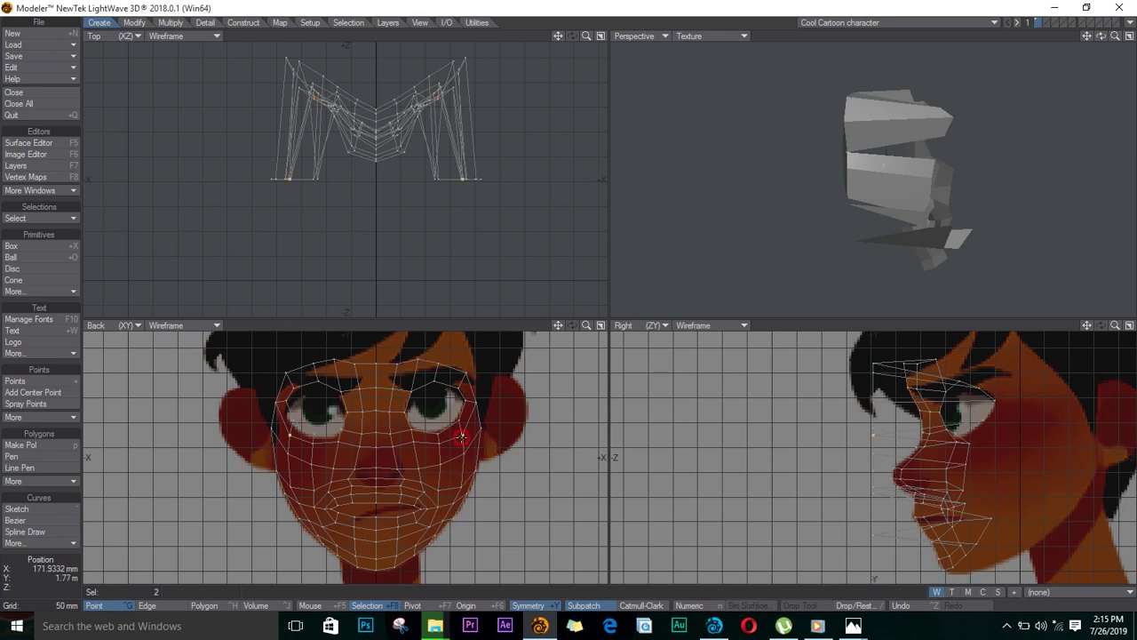
pyautogui.press('t')
pyautogui.moveTo(884, 459); pyautogui.dragTo(966, 459)
pyautogui.press('t')
pyautogui.moveTo(693, 480); pyautogui.dragTo(796, 469)
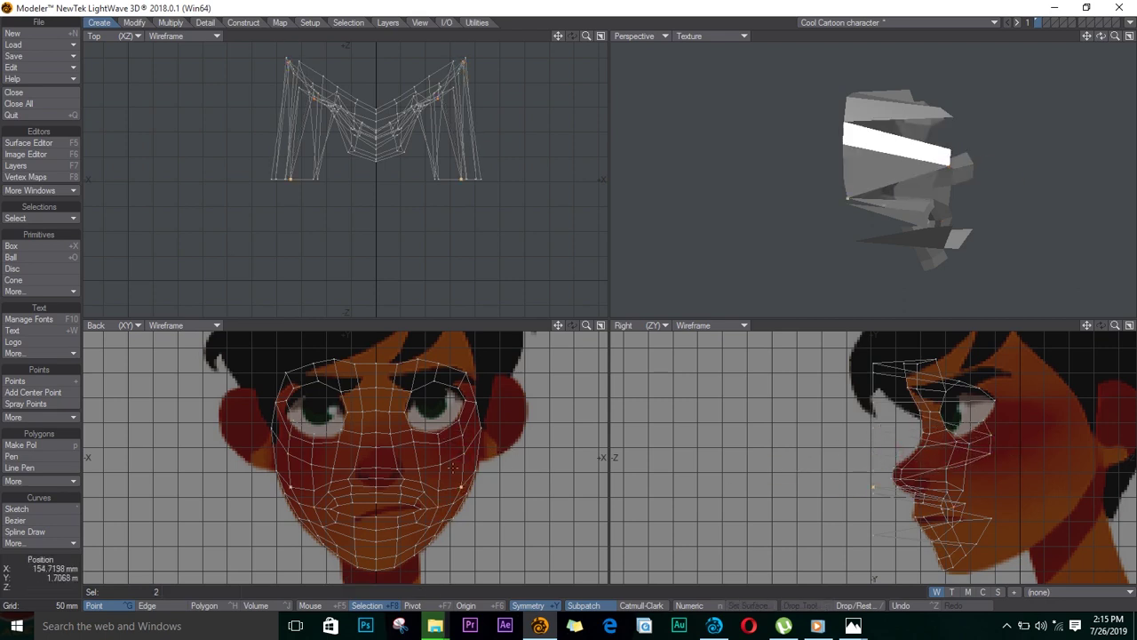
pyautogui.press('t')
pyautogui.moveTo(864, 489); pyautogui.dragTo(974, 489)
pyautogui.press('/')
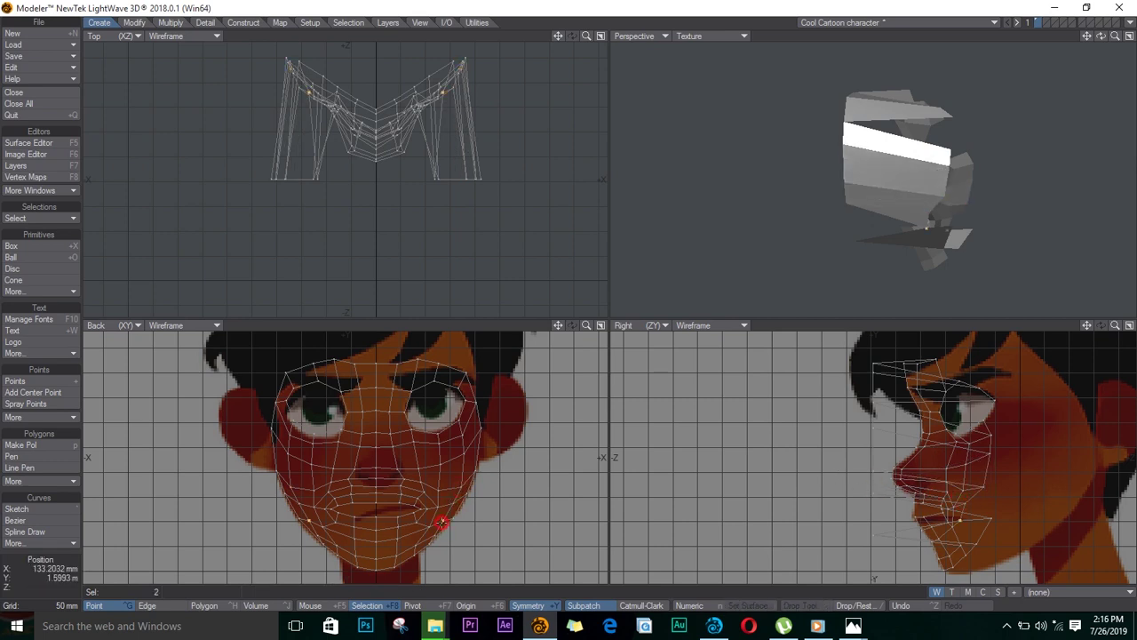
# Move the outermost point pairs from the jaw corners up to the temples symmetrically back in depth.
pyautogui.click(468, 491)
pyautogui.press('t')
pyautogui.moveTo(824, 500); pyautogui.dragTo(954, 485)
pyautogui.click(477, 469)
pyautogui.press('t')
pyautogui.click(485, 427)
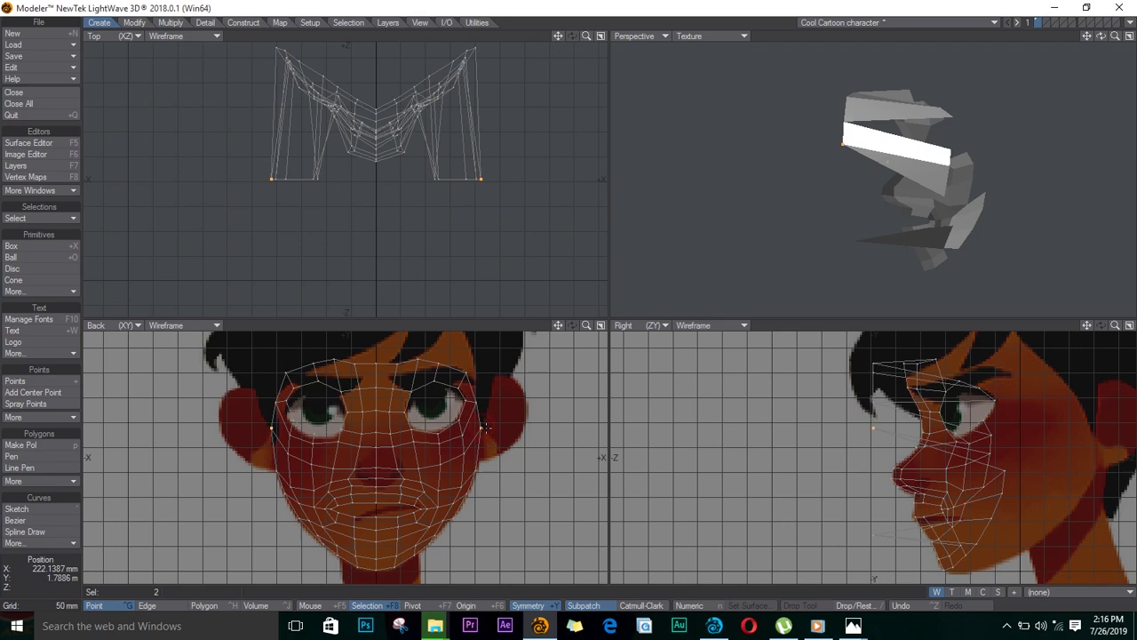
pyautogui.press('t')
pyautogui.moveTo(859, 462); pyautogui.dragTo(993, 462)
pyautogui.press('/')
pyautogui.click(478, 402)
pyautogui.press('t')
pyautogui.moveTo(841, 431); pyautogui.dragTo(976, 432)
pyautogui.press('/')
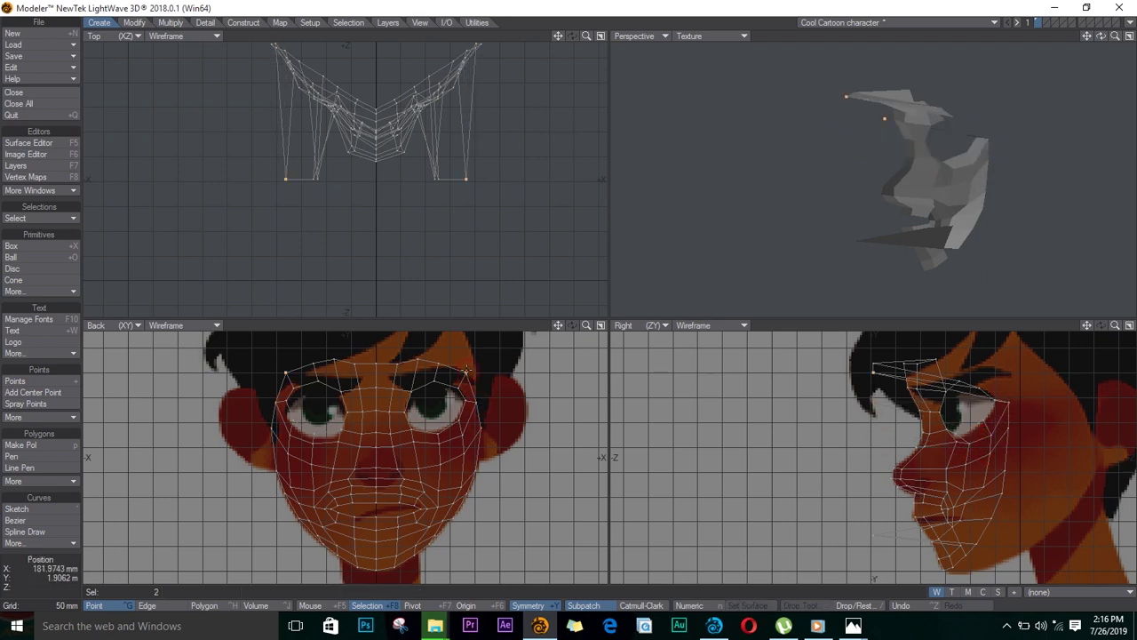
# Move the remaining outer brow and lower jaw point pairs back in depth to close the spiked gaps in the mesh.
pyautogui.press('t')
pyautogui.moveTo(807, 409); pyautogui.dragTo(923, 400)
pyautogui.press('/')
pyautogui.click(438, 363)
pyautogui.press('t')
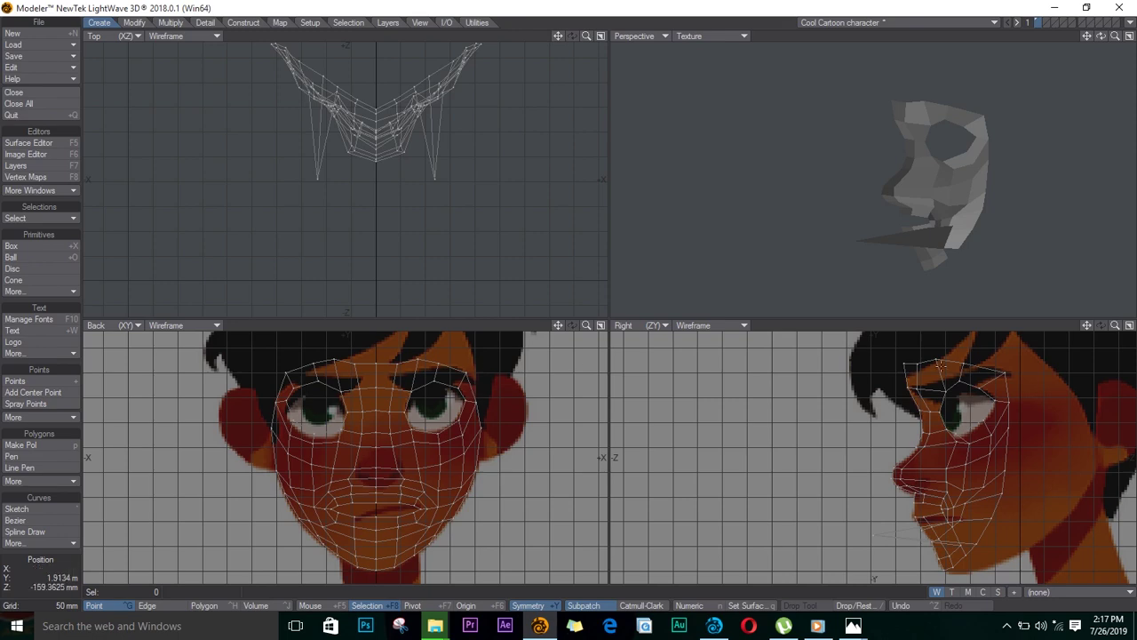
pyautogui.moveTo(876, 537); pyautogui.dragTo(945, 550)
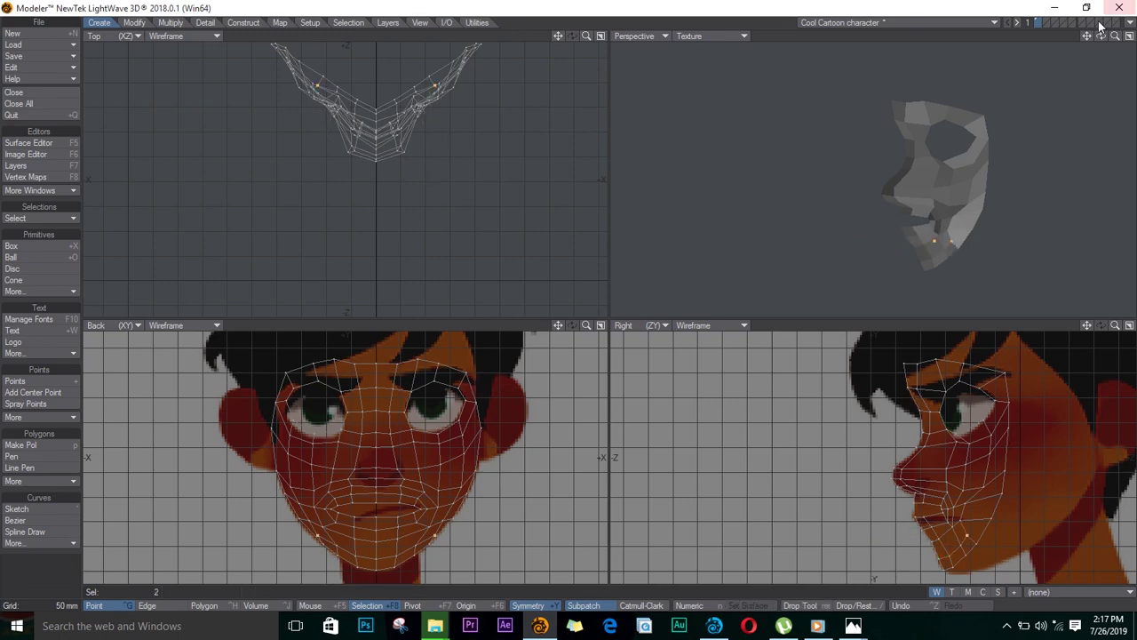
pyautogui.moveTo(1100, 36)
pyautogui.mouseDown()
pyautogui.moveTo(1100, 62)
pyautogui.moveTo(1102, 46)
pyautogui.mouseUp()
pyautogui.press('/')
# Use the Drag tool in the side view to even out the cheek, jaw and mouth-corner points.
pyautogui.hotkey('ctrl', 't')
pyautogui.scroll(3, 939, 494)
pyautogui.moveTo(936, 520); pyautogui.dragTo(985, 448)
pyautogui.moveTo(1014, 428); pyautogui.dragTo(1012, 444)
pyautogui.moveTo(1009, 470)
pyautogui.mouseDown()
pyautogui.moveTo(996, 489)
pyautogui.moveTo(1001, 481)
pyautogui.mouseUp()
pyautogui.moveTo(1020, 352); pyautogui.dragTo(908, 386)
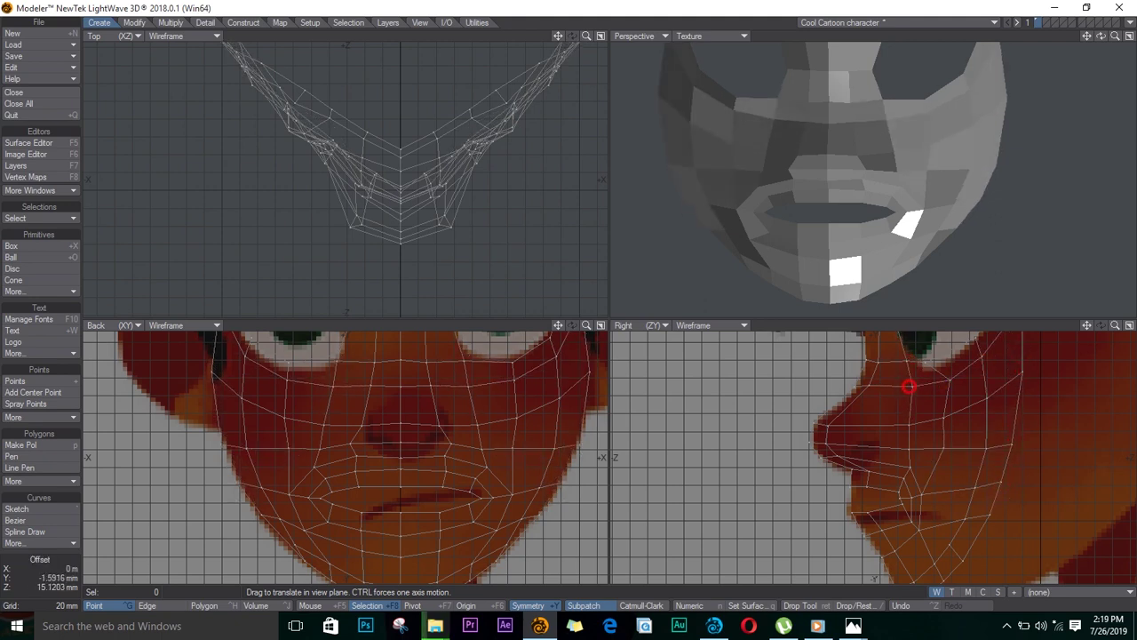
pyautogui.moveTo(944, 450); pyautogui.dragTo(912, 517)
pyautogui.moveTo(903, 479); pyautogui.dragTo(912, 473)
pyautogui.moveTo(939, 501); pyautogui.dragTo(935, 498)
# Adjust the points around the eye, forehead edge and outer brow in the side view to smooth the upper face.
pyautogui.press('g')
pyautogui.moveTo(907, 400); pyautogui.dragTo(905, 400)
pyautogui.moveTo(967, 396); pyautogui.dragTo(930, 385)
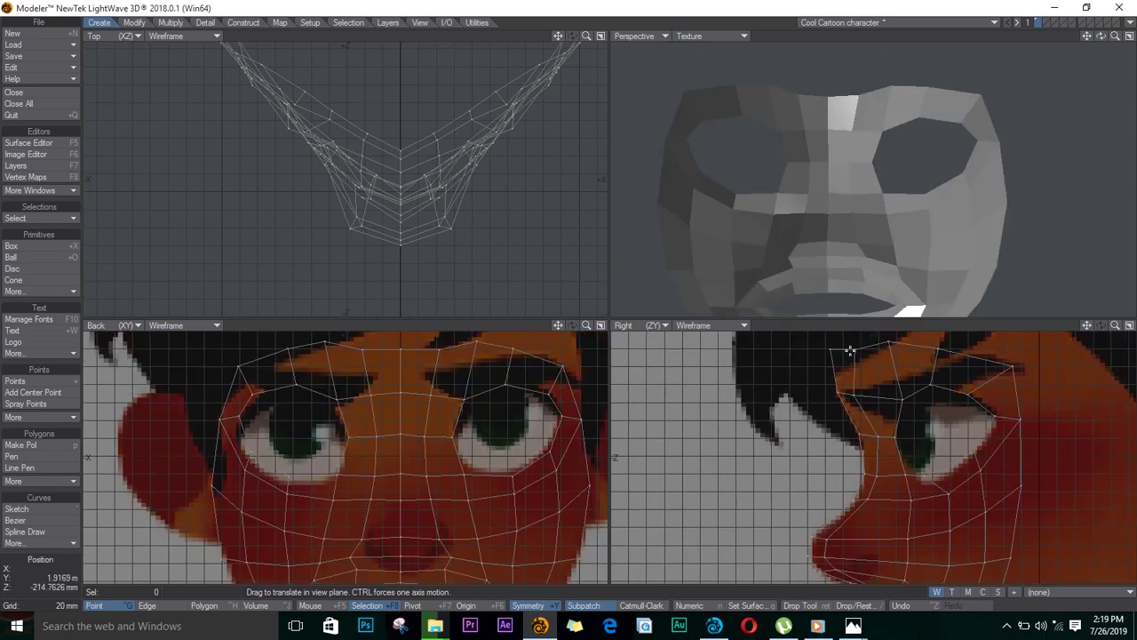
pyautogui.moveTo(854, 349); pyautogui.dragTo(855, 347)
pyautogui.moveTo(889, 341); pyautogui.dragTo(891, 346)
pyautogui.moveTo(1011, 366); pyautogui.dragTo(1008, 364)
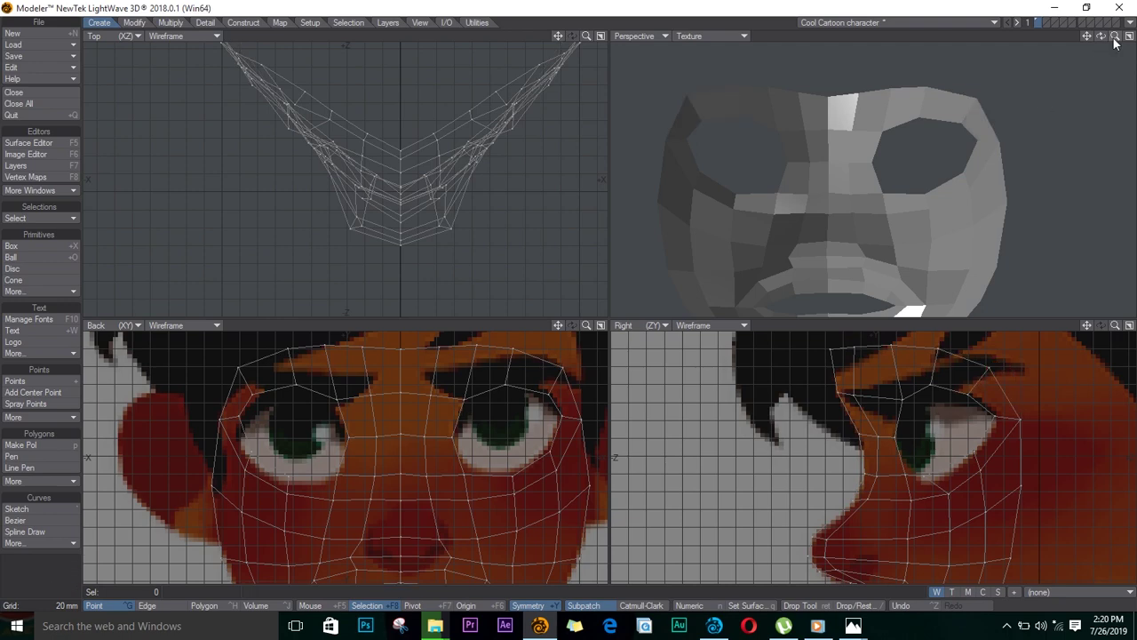
# Refine the nose and lip points against the side-view reference with the Drag tool.
pyautogui.scroll(-3, 1116, 37)
pyautogui.moveTo(1101, 36); pyautogui.dragTo(986, 133)
pyautogui.press('g')
pyautogui.scroll(3, 871, 497)
pyautogui.moveTo(755, 401); pyautogui.dragTo(754, 403)
pyautogui.moveTo(754, 417); pyautogui.dragTo(752, 418)
pyautogui.moveTo(799, 406); pyautogui.dragTo(816, 389)
pyautogui.press('g')
pyautogui.moveTo(830, 427)
pyautogui.mouseDown()
pyautogui.moveTo(807, 428)
pyautogui.moveTo(820, 421)
pyautogui.mouseUp()
pyautogui.moveTo(814, 388); pyautogui.dragTo(819, 389)
pyautogui.moveTo(826, 447)
pyautogui.mouseDown()
pyautogui.moveTo(822, 466)
pyautogui.moveTo(820, 418)
pyautogui.moveTo(823, 437)
pyautogui.mouseUp()
# Convert the face mesh to smooth subpatches and inspect the nose and mouth area from the front.
pyautogui.scroll(-4, 915, 453)
pyautogui.press('g')
pyautogui.scroll(1, 874, 426)
pyautogui.press('Tab')
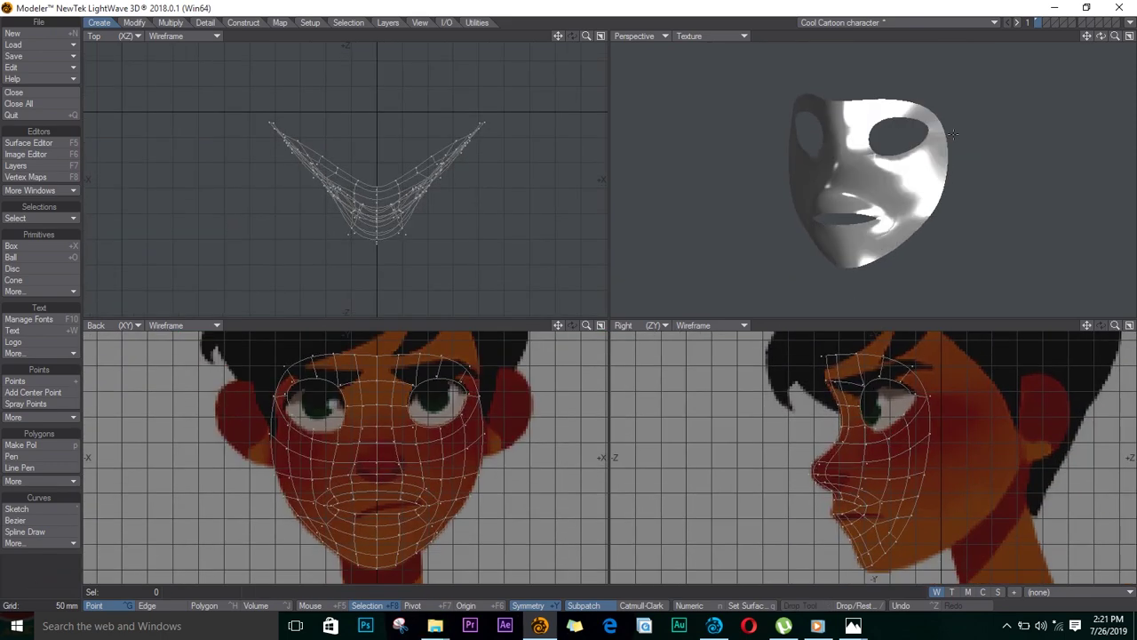
pyautogui.keyDown('alt'); pyautogui.moveTo(838, 167); pyautogui.dragTo(1071, 64); pyautogui.keyUp('alt')
pyautogui.press('g')
pyautogui.scroll(4, 868, 473)
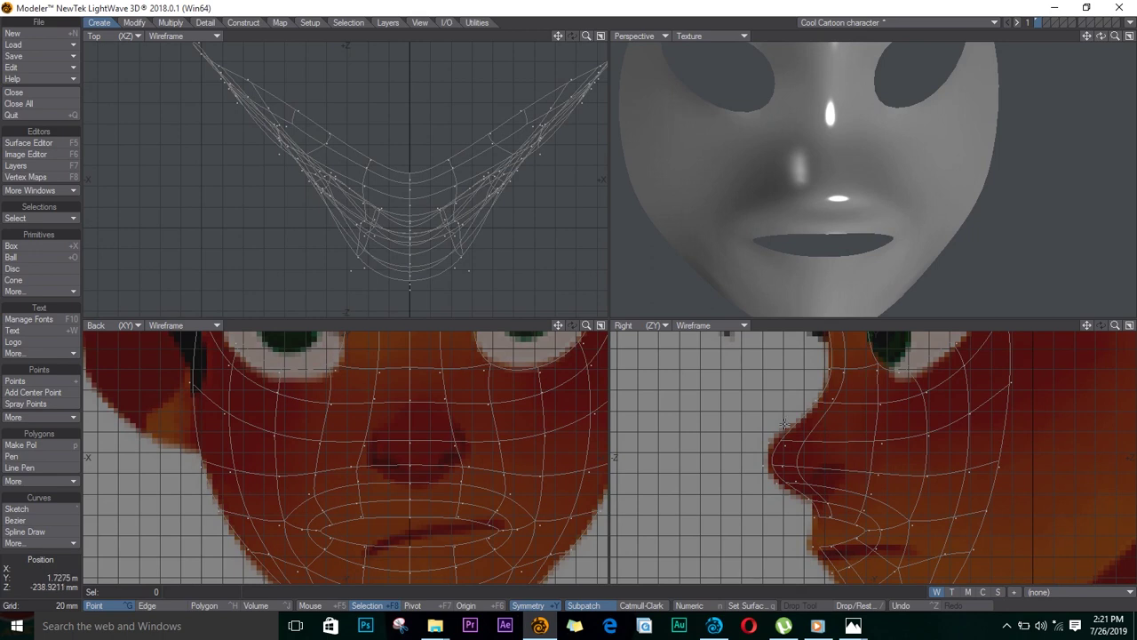
# Reposition the cheek, upper-lip and mouth-corner points in the side view to even out the mesh spacing.
pyautogui.moveTo(864, 494); pyautogui.dragTo(871, 488)
pyautogui.moveTo(878, 474); pyautogui.dragTo(936, 457)
pyautogui.moveTo(966, 472); pyautogui.dragTo(973, 459)
pyautogui.moveTo(999, 467); pyautogui.dragTo(1010, 454)
pyautogui.moveTo(912, 523); pyautogui.dragTo(926, 514)
pyautogui.moveTo(892, 564); pyautogui.dragTo(905, 583)
pyautogui.press('g')
pyautogui.press('g')
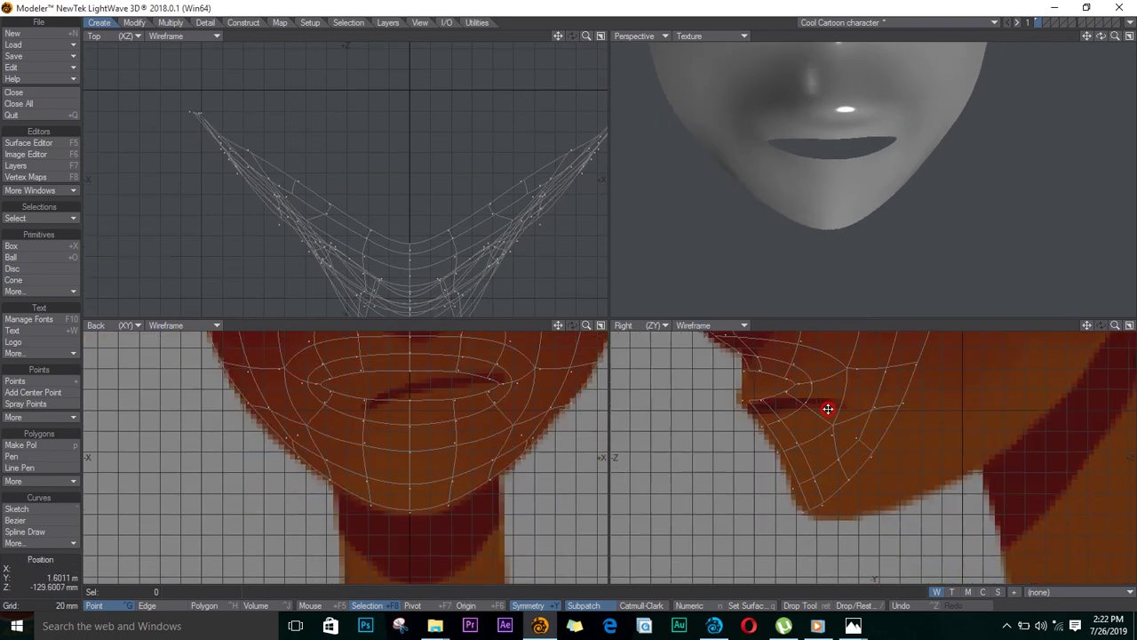
# Adjust the jaw and chin points in the side view to space the lower-face mesh along the reference.
pyautogui.moveTo(912, 428)
pyautogui.mouseDown()
pyautogui.moveTo(922, 420)
pyautogui.moveTo(903, 419)
pyautogui.mouseUp()
pyautogui.moveTo(885, 490); pyautogui.dragTo(804, 457)
pyautogui.press('Tab')
pyautogui.moveTo(856, 369); pyautogui.dragTo(905, 377)
pyautogui.moveTo(881, 421); pyautogui.dragTo(874, 454)
pyautogui.press('g')
pyautogui.moveTo(853, 513); pyautogui.dragTo(870, 516)
# Refine the lip, mouth-corner and lower-cheek points in the side view and check the result as a smooth subpatch surface.
pyautogui.moveTo(838, 458); pyautogui.dragTo(846, 441)
pyautogui.moveTo(792, 390); pyautogui.dragTo(794, 384)
pyautogui.moveTo(838, 382); pyautogui.dragTo(847, 374)
pyautogui.moveTo(794, 414); pyautogui.dragTo(799, 414)
pyautogui.press('g')
pyautogui.moveTo(916, 429); pyautogui.dragTo(924, 428)
pyautogui.press('g')
pyautogui.moveTo(875, 443); pyautogui.dragTo(782, 459)
pyautogui.press('Tab')
pyautogui.scroll(-2, 1030, 89)
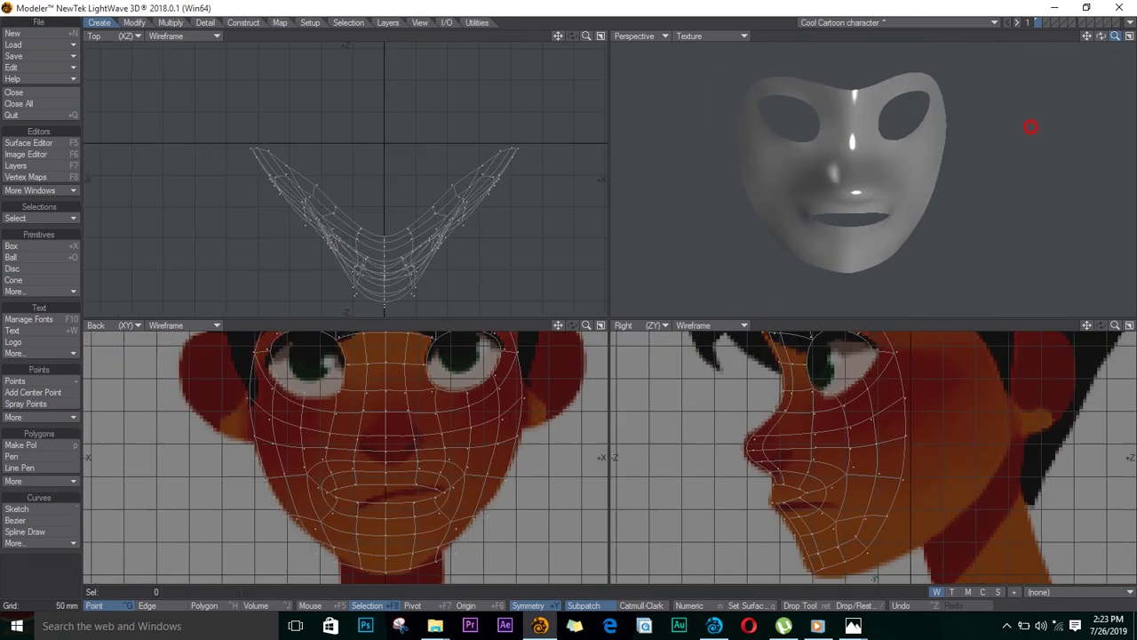
# Adjust the jawline and mouth-corner points in the front view to round the area around the mouth.
pyautogui.scroll(1, 515, 462)
pyautogui.moveTo(458, 459); pyautogui.dragTo(477, 400)
pyautogui.moveTo(436, 510); pyautogui.dragTo(445, 498)
pyautogui.moveTo(476, 456); pyautogui.dragTo(427, 455)
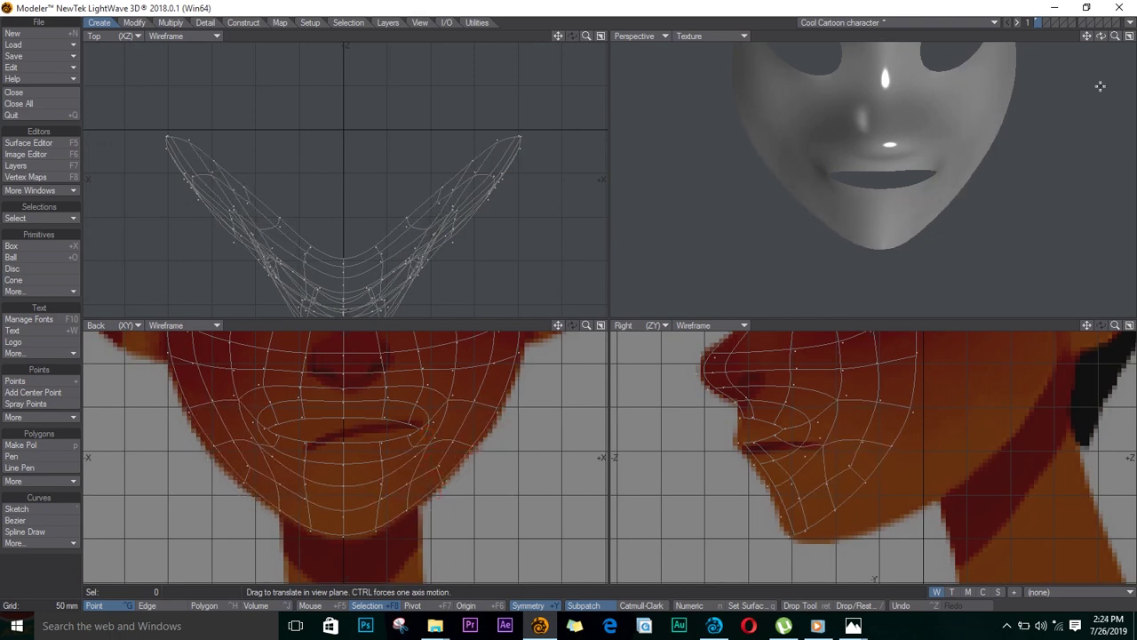
pyautogui.moveTo(1101, 37); pyautogui.dragTo(1069, 45)
pyautogui.moveTo(423, 426); pyautogui.dragTo(413, 428)
pyautogui.moveTo(388, 420); pyautogui.dragTo(418, 427)
pyautogui.moveTo(428, 454); pyautogui.dragTo(403, 443)
# Fine-tune the mouth and upper-lip points in the front and side views, checking the face shape from an angle.
pyautogui.moveTo(1100, 37); pyautogui.dragTo(1132, 8)
pyautogui.keyDown('alt'); pyautogui.moveTo(786, 422); pyautogui.dragTo(806, 515); pyautogui.keyUp('alt')
pyautogui.moveTo(381, 439); pyautogui.dragTo(413, 535)
pyautogui.keyDown('alt'); pyautogui.moveTo(789, 276); pyautogui.dragTo(758, 294); pyautogui.keyUp('alt')
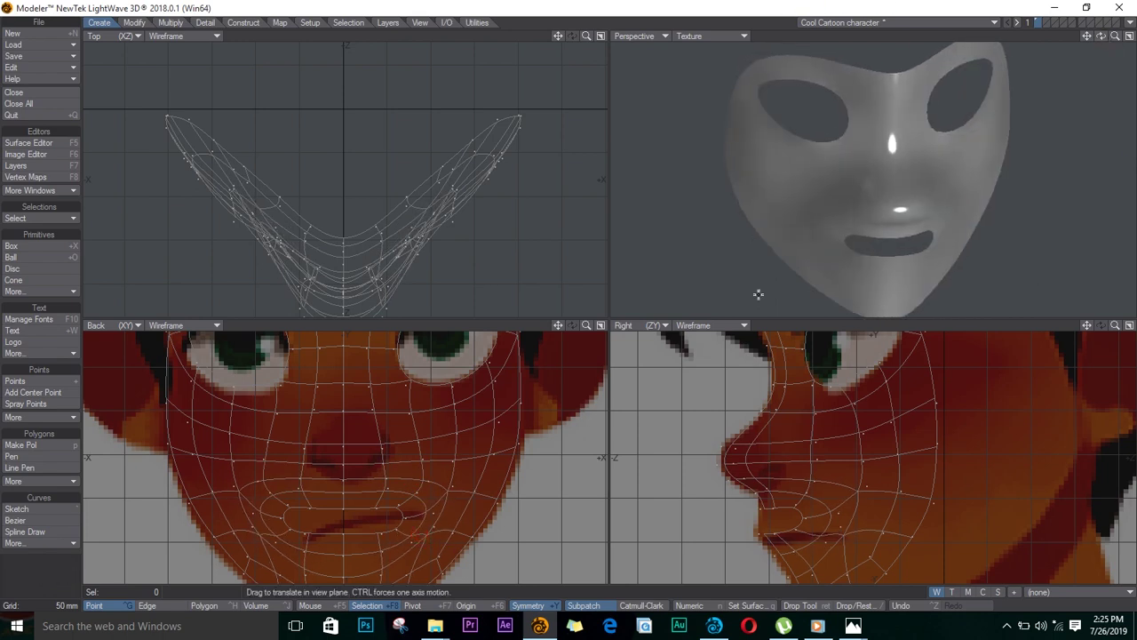
pyautogui.moveTo(757, 508); pyautogui.dragTo(758, 506)
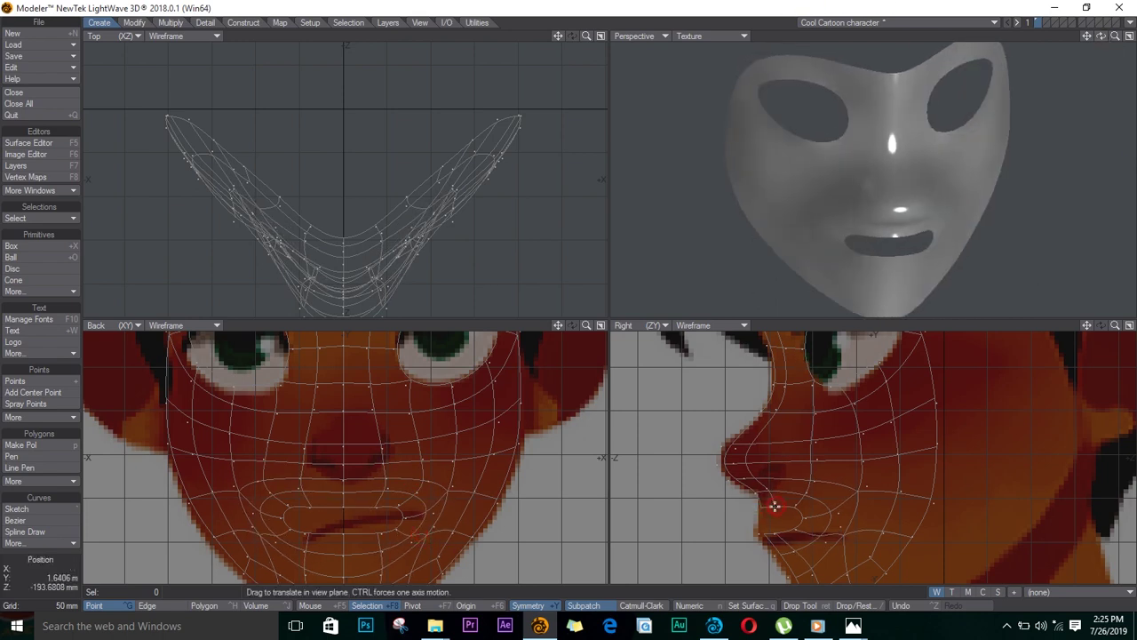
pyautogui.scroll(-2, 889, 178)
pyautogui.keyDown('alt'); pyautogui.moveTo(906, 116); pyautogui.dragTo(986, 71); pyautogui.keyUp('alt')
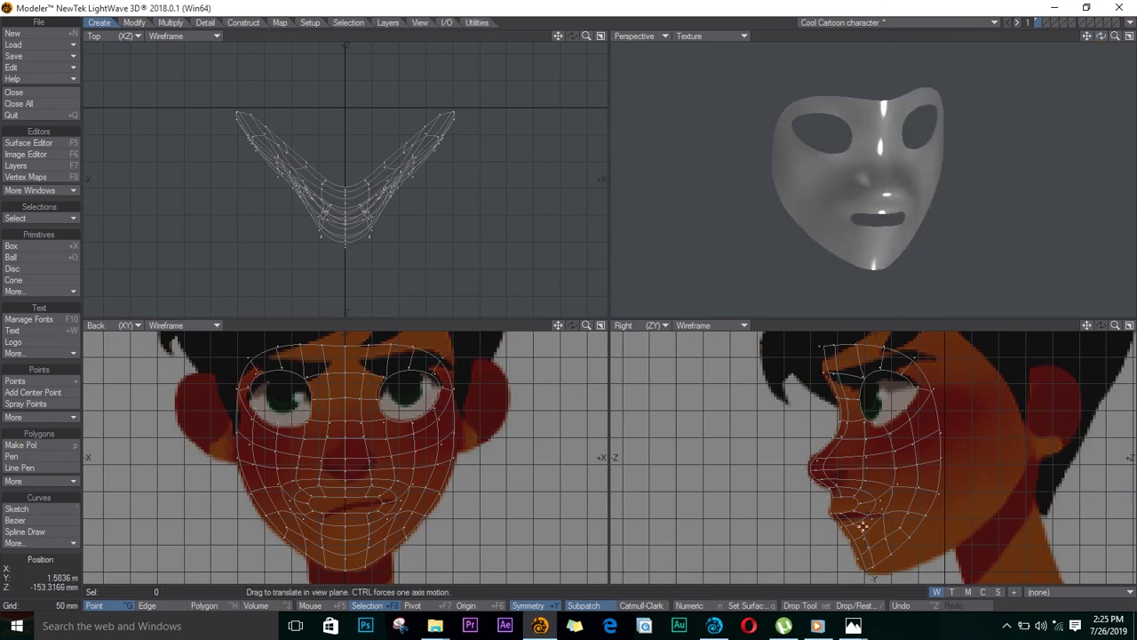
# Select all points of the lower face beneath the nose and move them down about 9 mm.
pyautogui.moveTo(953, 474); pyautogui.dragTo(839, 492, button='right')
pyautogui.press('t')
pyautogui.moveTo(855, 494); pyautogui.dragTo(855, 500)
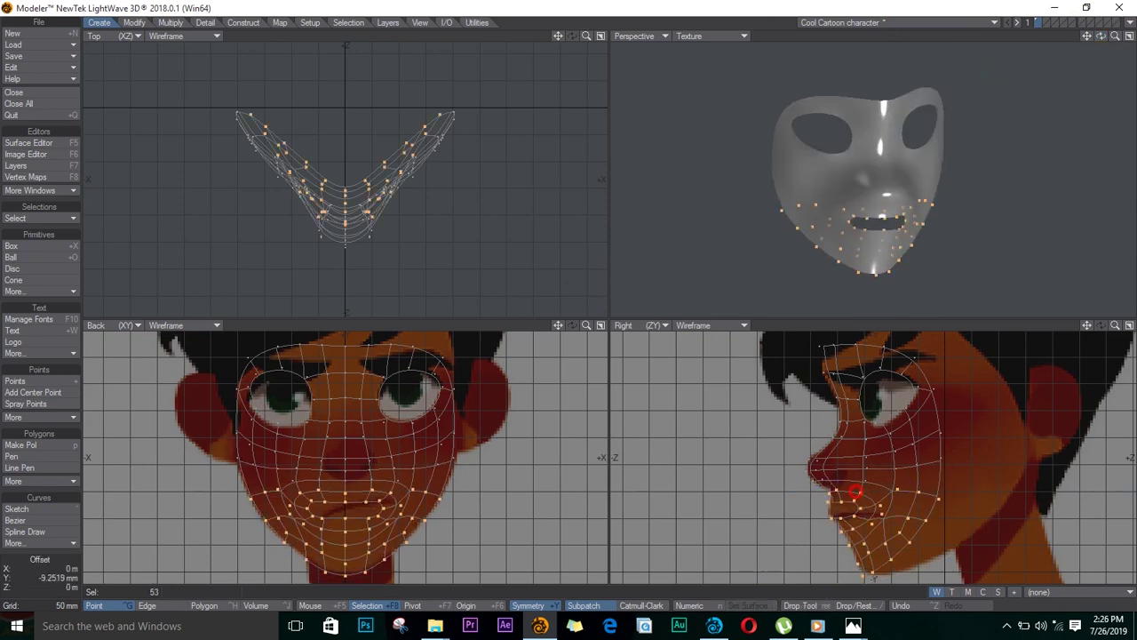
pyautogui.press('/')
# Lasso the lip points in the side view, reposition them on the reference mouth, and drag nearby points in the front view.
pyautogui.press('g')
pyautogui.scroll(3, 914, 462)
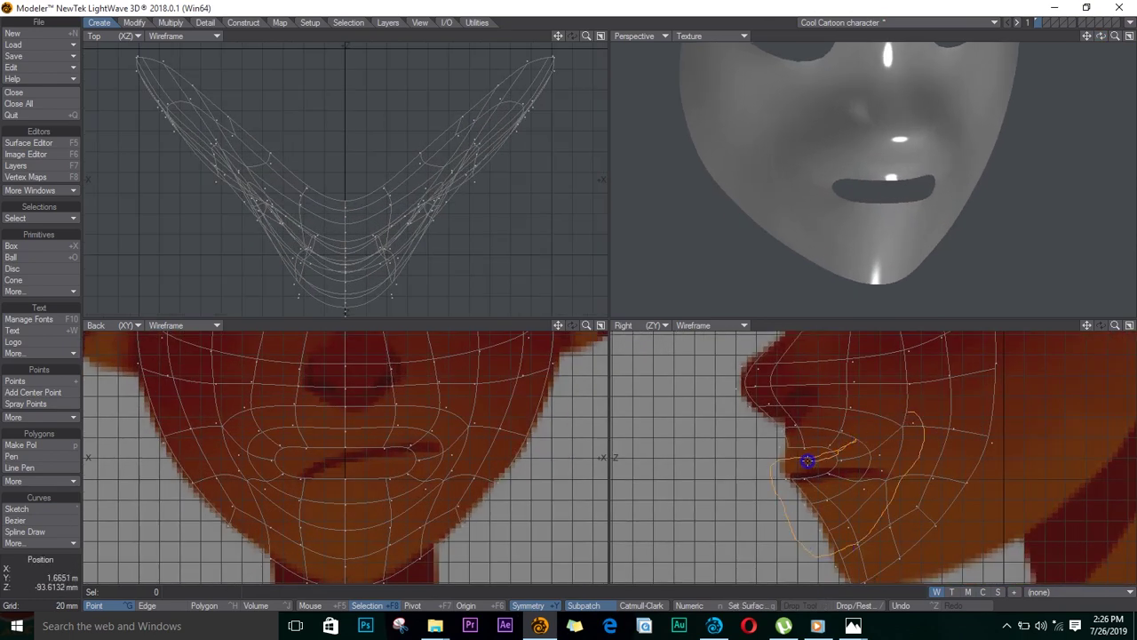
pyautogui.moveTo(808, 461); pyautogui.dragTo(861, 414, button='right')
pyautogui.press('t')
pyautogui.moveTo(828, 476)
pyautogui.mouseDown()
pyautogui.moveTo(908, 502)
pyautogui.moveTo(900, 526)
pyautogui.mouseUp()
pyautogui.press('/')
pyautogui.hotkey('ctrl', 't')
pyautogui.moveTo(419, 528); pyautogui.dragTo(424, 392)
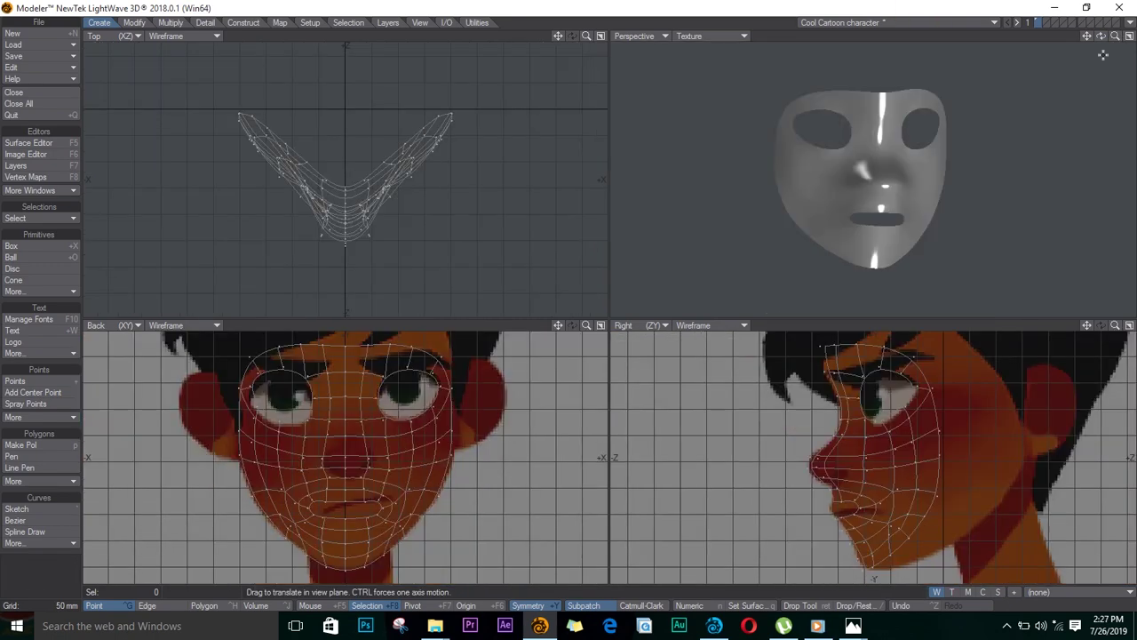
# Smooth the points around the mouth corners and lower lip, checking the profile and front of the face.
pyautogui.moveTo(1100, 37); pyautogui.dragTo(862, 53)
pyautogui.scroll(3, 444, 548)
pyautogui.keyDown('alt'); pyautogui.moveTo(444, 573); pyautogui.dragTo(445, 507); pyautogui.keyUp('alt')
pyautogui.scroll(3, 444, 507)
pyautogui.press('Return')
pyautogui.moveTo(259, 450)
pyautogui.mouseDown(button='right')
pyautogui.moveTo(422, 489)
pyautogui.moveTo(330, 478)
pyautogui.mouseUp(button='right')
pyautogui.moveTo(330, 477); pyautogui.dragTo(490, 406)
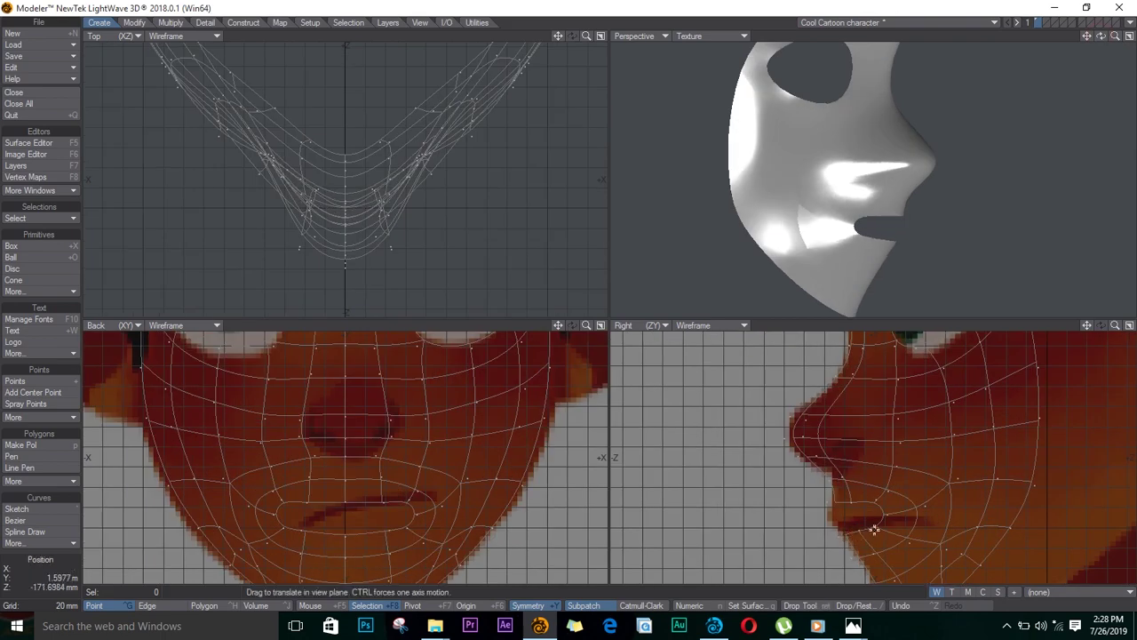
pyautogui.scroll(3, 688, 78)
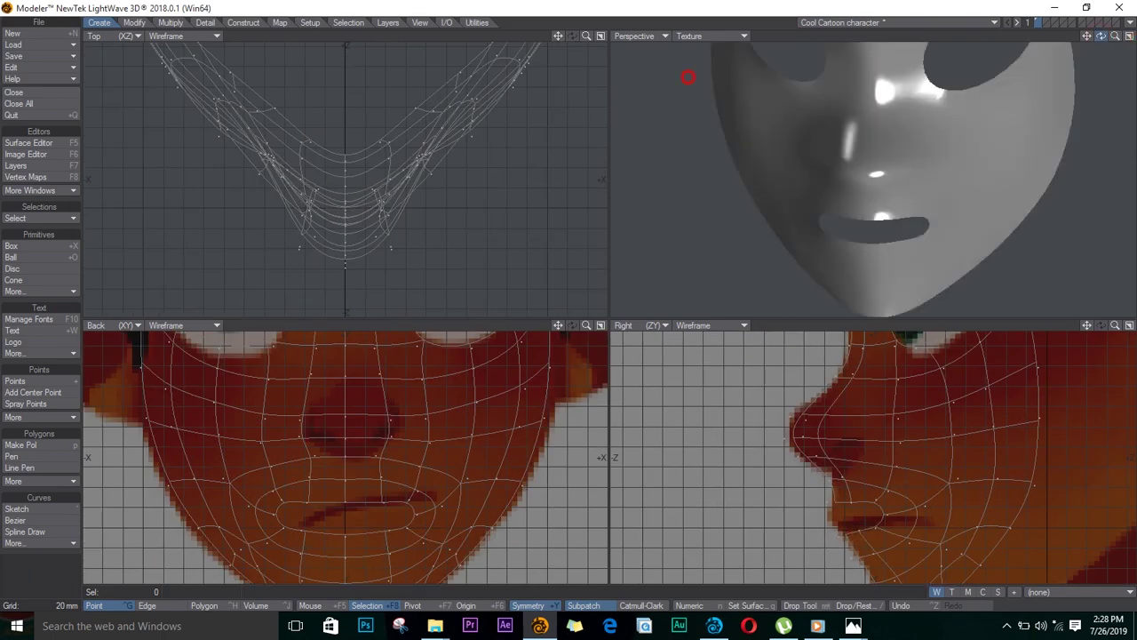
pyautogui.keyDown('alt'); pyautogui.moveTo(689, 78); pyautogui.dragTo(677, 78); pyautogui.keyUp('alt')
pyautogui.moveTo(860, 530)
pyautogui.mouseDown()
pyautogui.moveTo(875, 500)
pyautogui.moveTo(829, 504)
pyautogui.moveTo(849, 480)
pyautogui.moveTo(906, 503)
pyautogui.mouseUp()
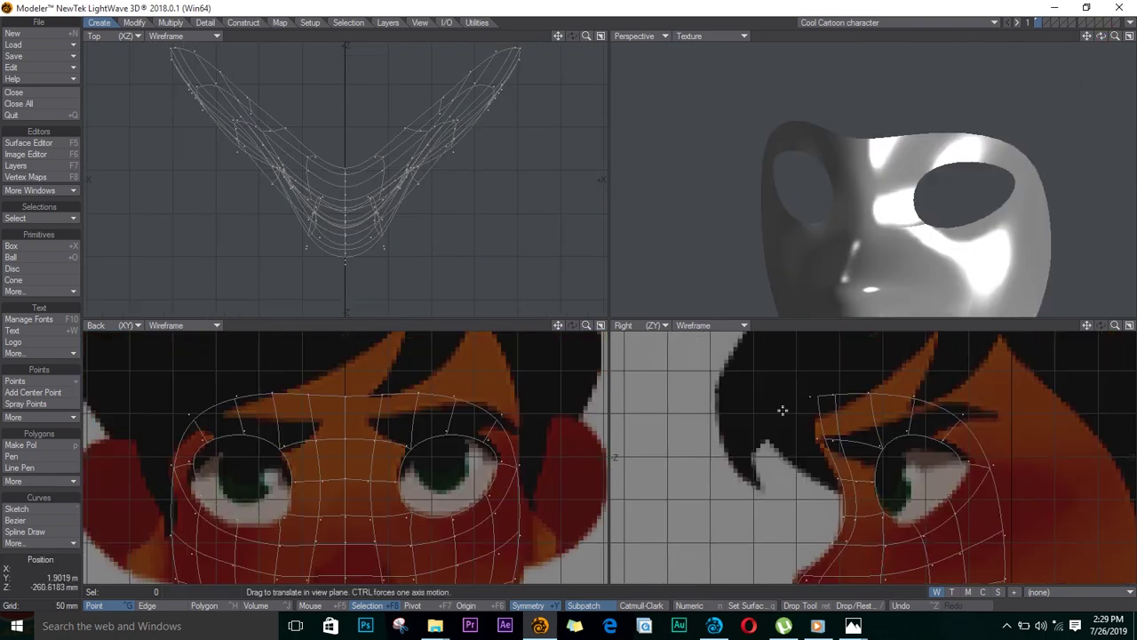
# Drag the brow and forehead-edge points in the side view to refine the upper rim of the face.
pyautogui.moveTo(817, 438); pyautogui.dragTo(810, 447)
pyautogui.moveTo(811, 396); pyautogui.dragTo(806, 404)
pyautogui.moveTo(870, 397); pyautogui.dragTo(814, 443)
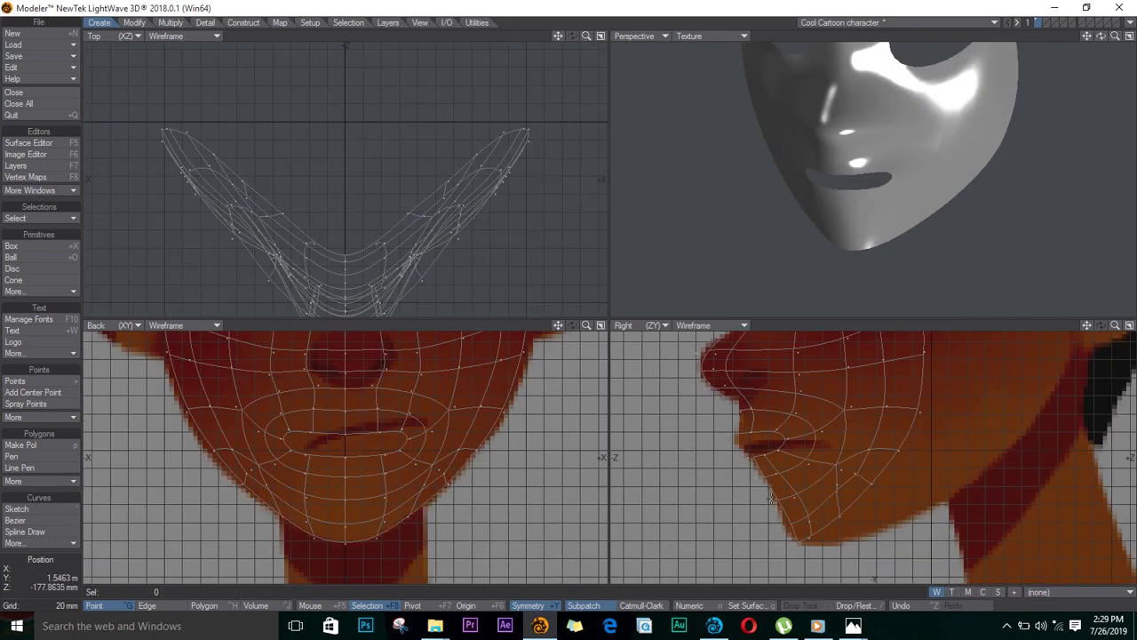
# Reshape the chin and jaw points in the side and front views to follow the reference, undoing the last chin adjustment.
pyautogui.moveTo(774, 506)
pyautogui.mouseDown()
pyautogui.moveTo(800, 519)
pyautogui.moveTo(795, 538)
pyautogui.moveTo(871, 485)
pyautogui.moveTo(830, 481)
pyautogui.moveTo(831, 494)
pyautogui.mouseUp()
pyautogui.moveTo(822, 523); pyautogui.dragTo(827, 523)
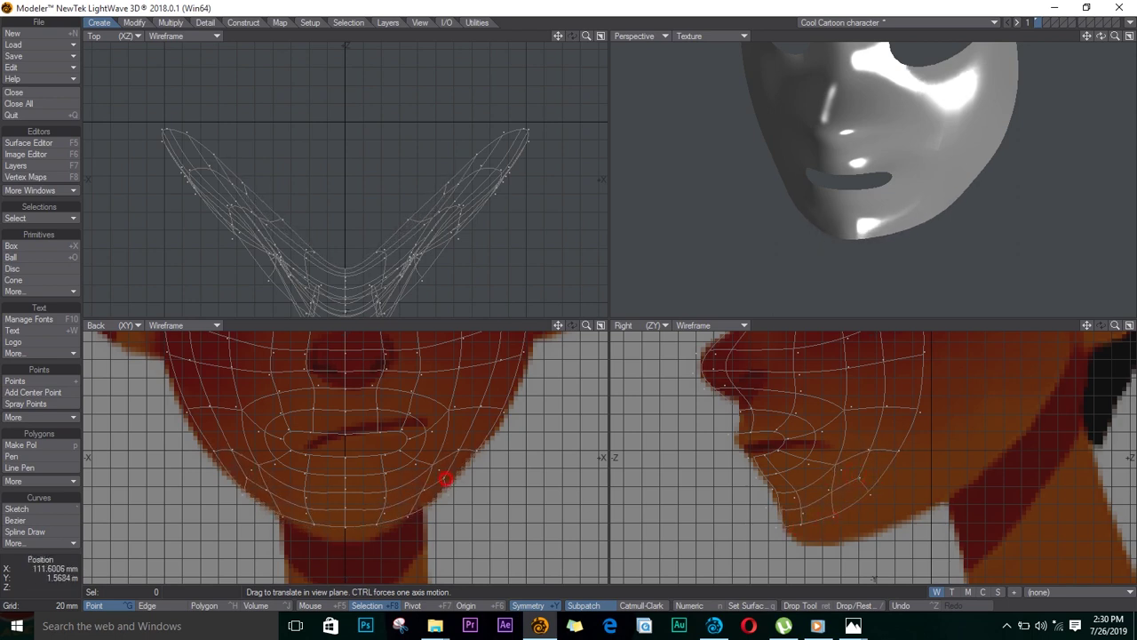
pyautogui.moveTo(444, 496)
pyautogui.mouseDown()
pyautogui.moveTo(403, 525)
pyautogui.moveTo(345, 535)
pyautogui.mouseUp()
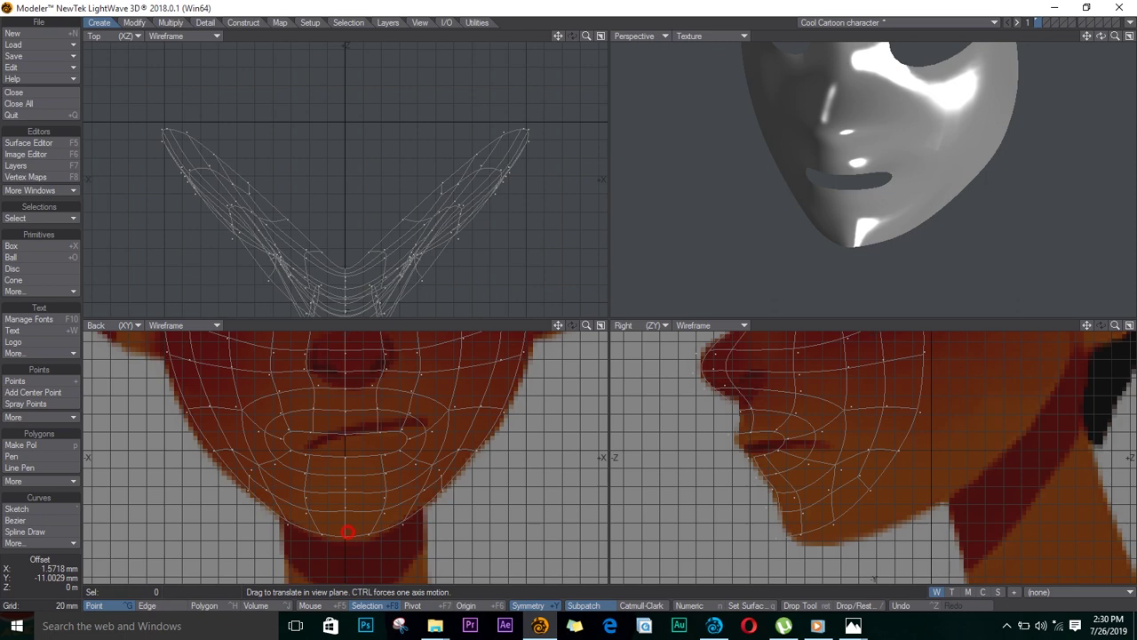
pyautogui.moveTo(1102, 37); pyautogui.dragTo(1069, 146)
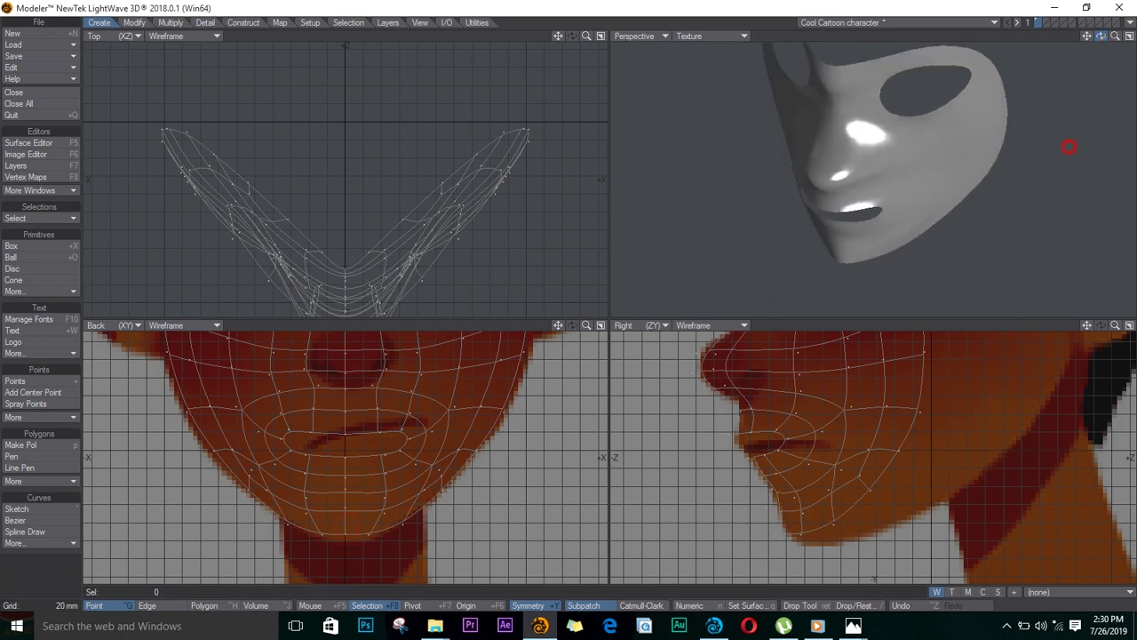
pyautogui.moveTo(785, 538); pyautogui.dragTo(790, 537)
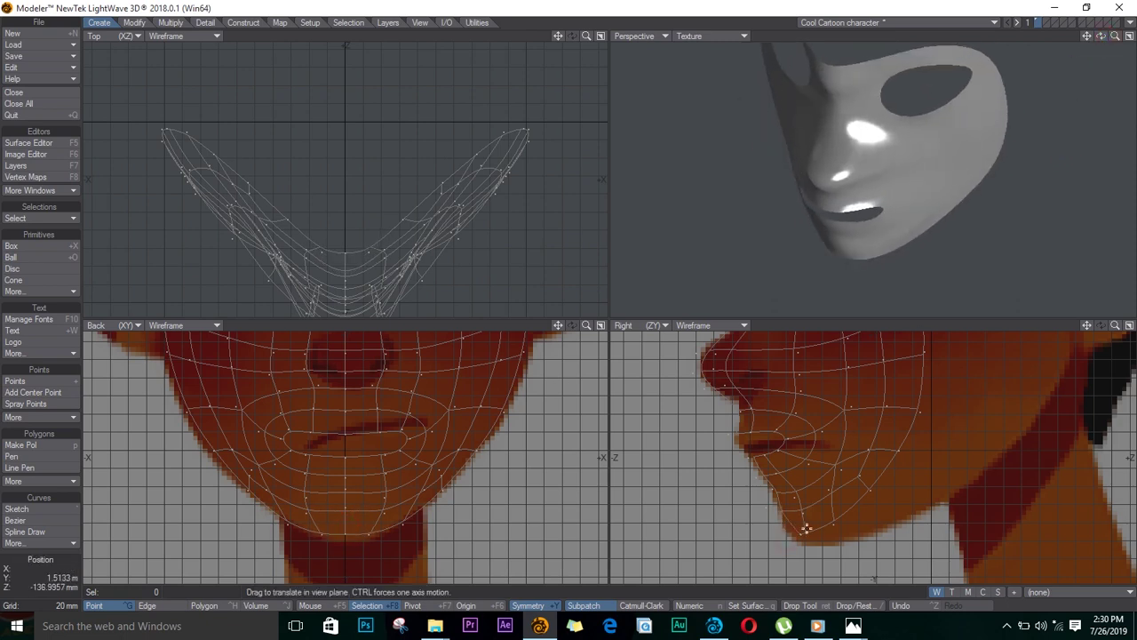
pyautogui.hotkey('ctrl', 'z')
# Select the two edges at the bottom of the chin, extend them, and move the new edges back beneath the chin.
pyautogui.press('space')
pyautogui.press('space')
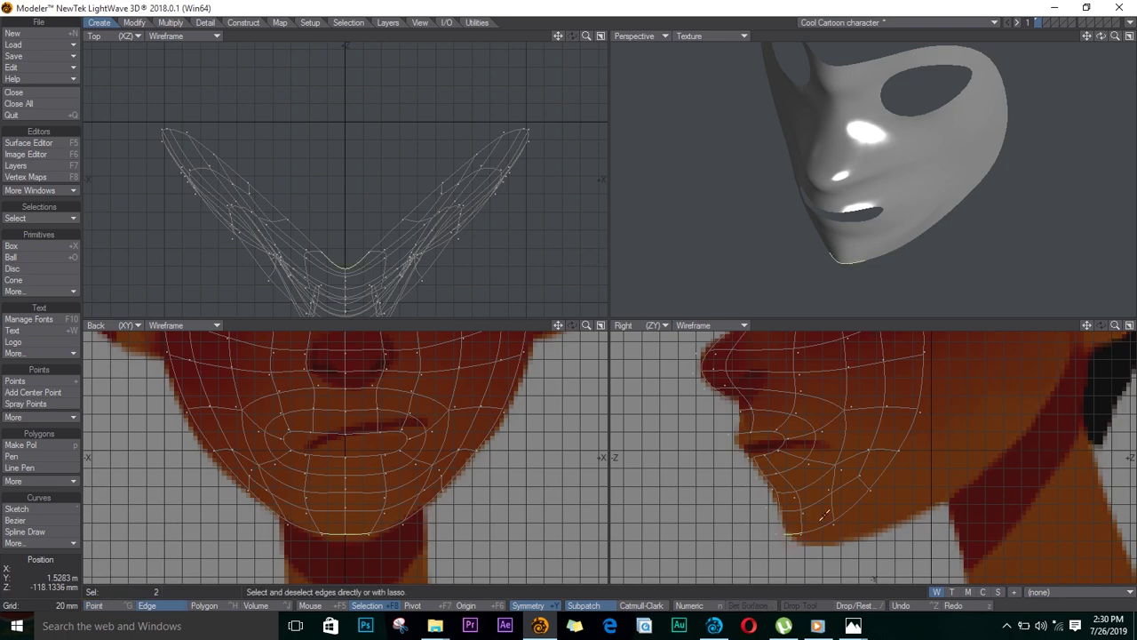
pyautogui.press('t')
pyautogui.moveTo(866, 523); pyautogui.dragTo(866, 569)
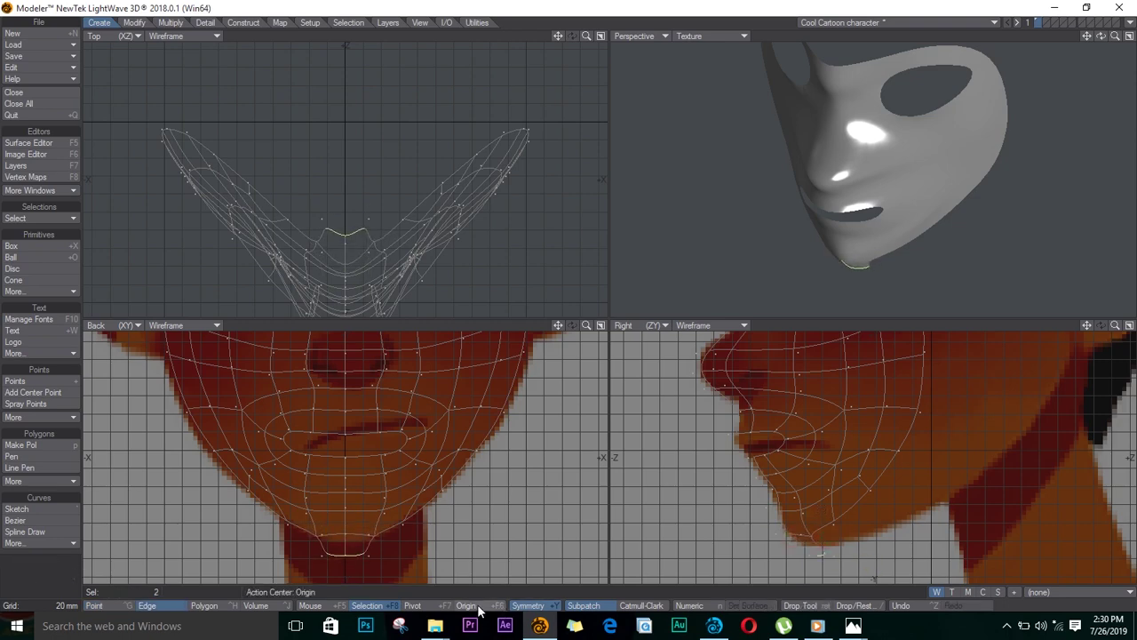
# Clear the edge selection and convert the face mesh from subpatches back to plain polygons.
pyautogui.press('space')
pyautogui.press('space')
pyautogui.press('space')
pyautogui.press(']')
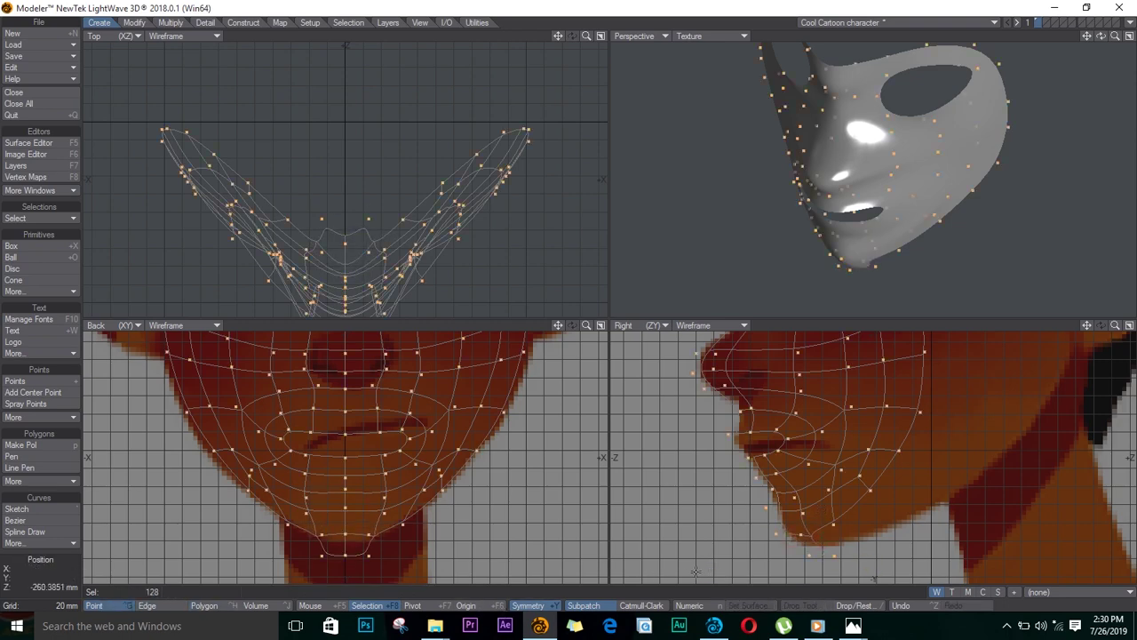
pyautogui.hotkey('ctrl', 'h')
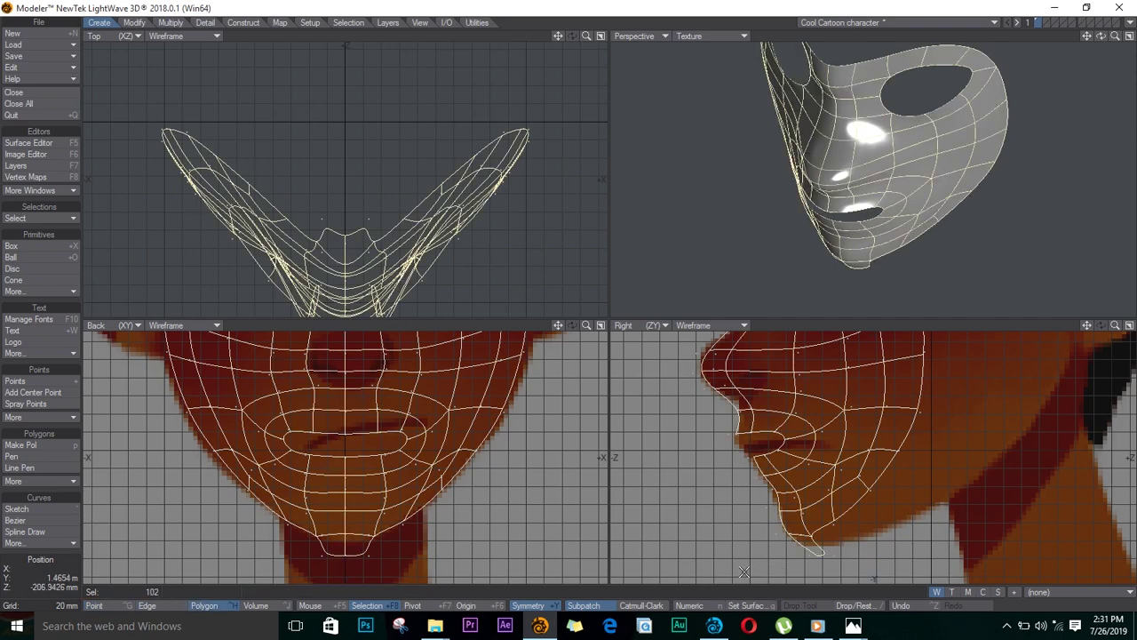
pyautogui.click(769, 592)
pyautogui.press('Tab')
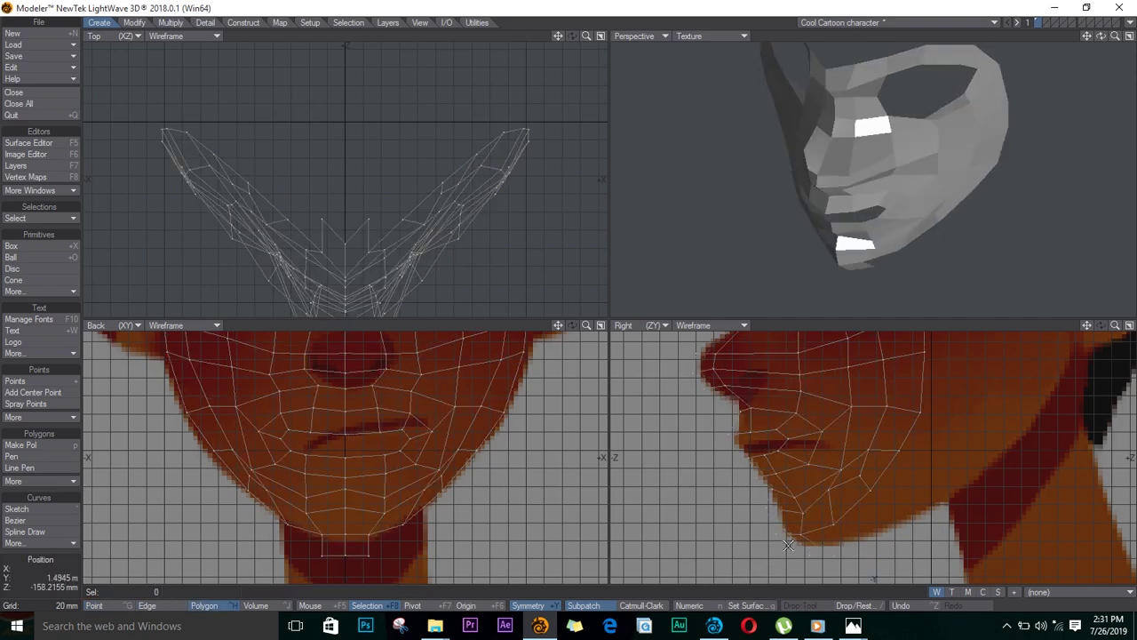
# Rotate and move the extended chin edges so they lie level along the underside of the chin.
pyautogui.hotkey('ctrl', 'g')
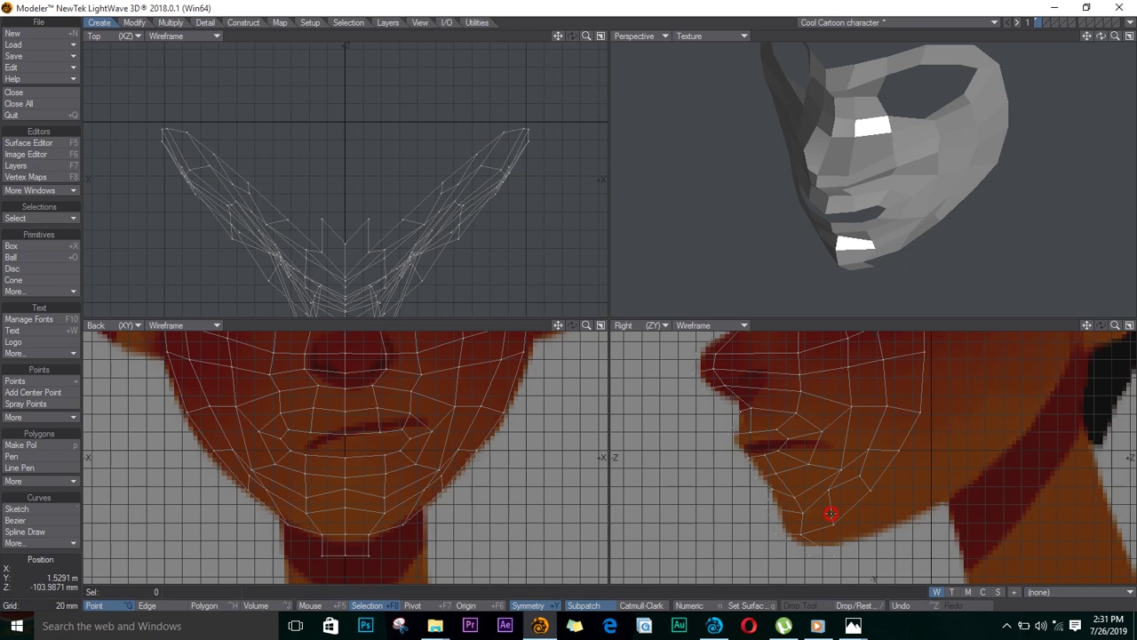
pyautogui.scroll(2, 804, 515)
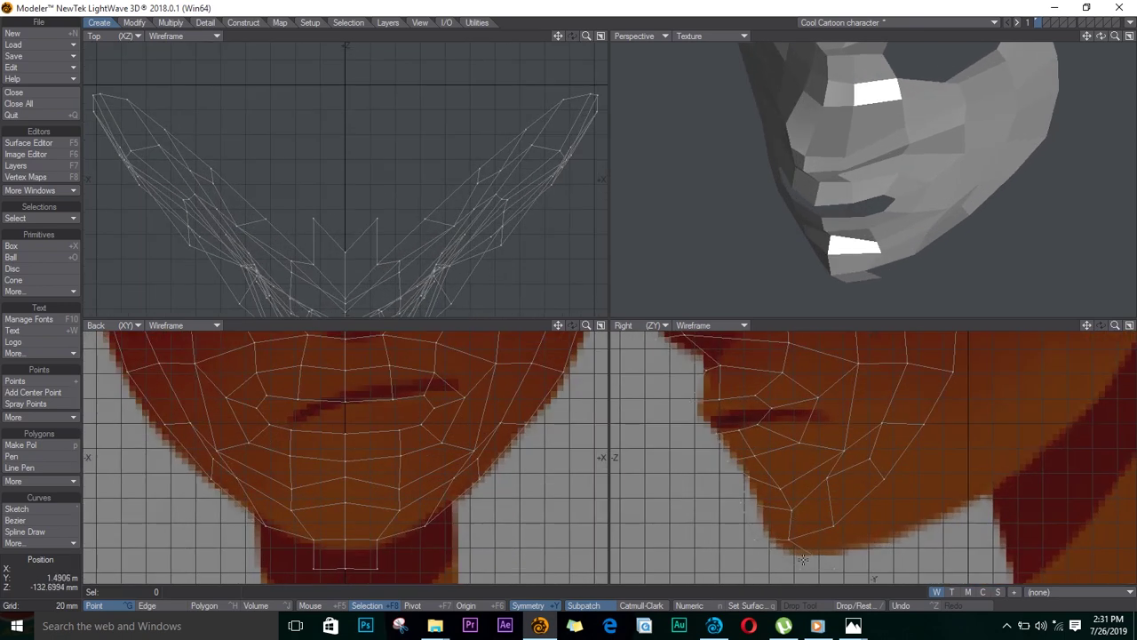
pyautogui.press('space')
pyautogui.click(822, 568)
pyautogui.press('y')
pyautogui.moveTo(823, 566); pyautogui.dragTo(845, 538)
pyautogui.press('t')
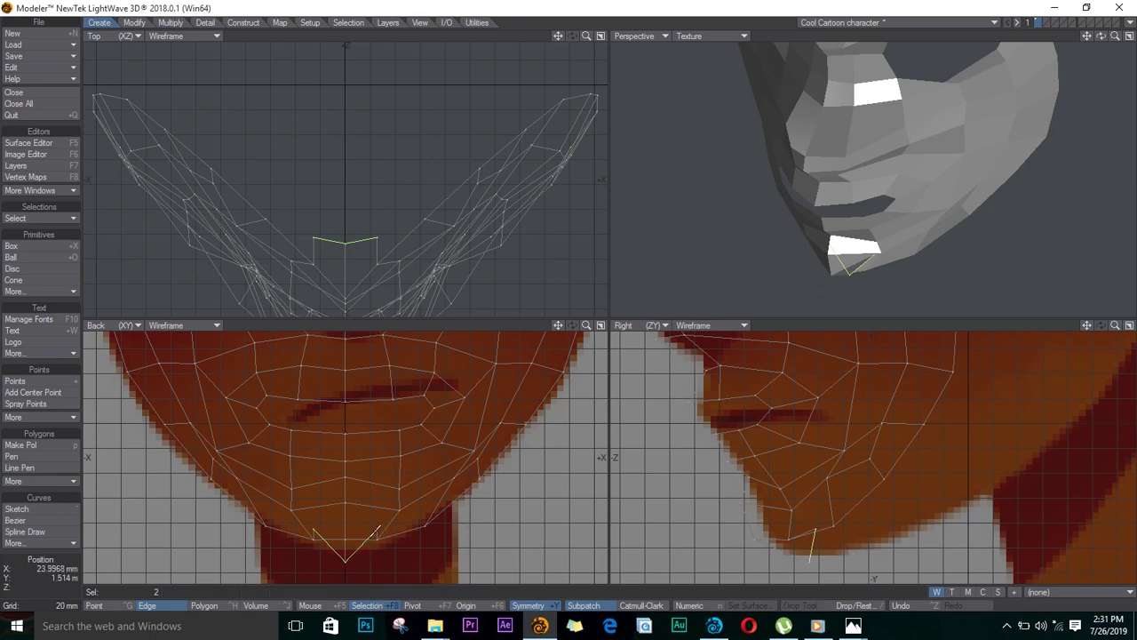
pyautogui.press('y')
pyautogui.moveTo(370, 541)
pyautogui.mouseDown()
pyautogui.moveTo(398, 555)
pyautogui.moveTo(354, 547)
pyautogui.mouseUp()
pyautogui.press('t')
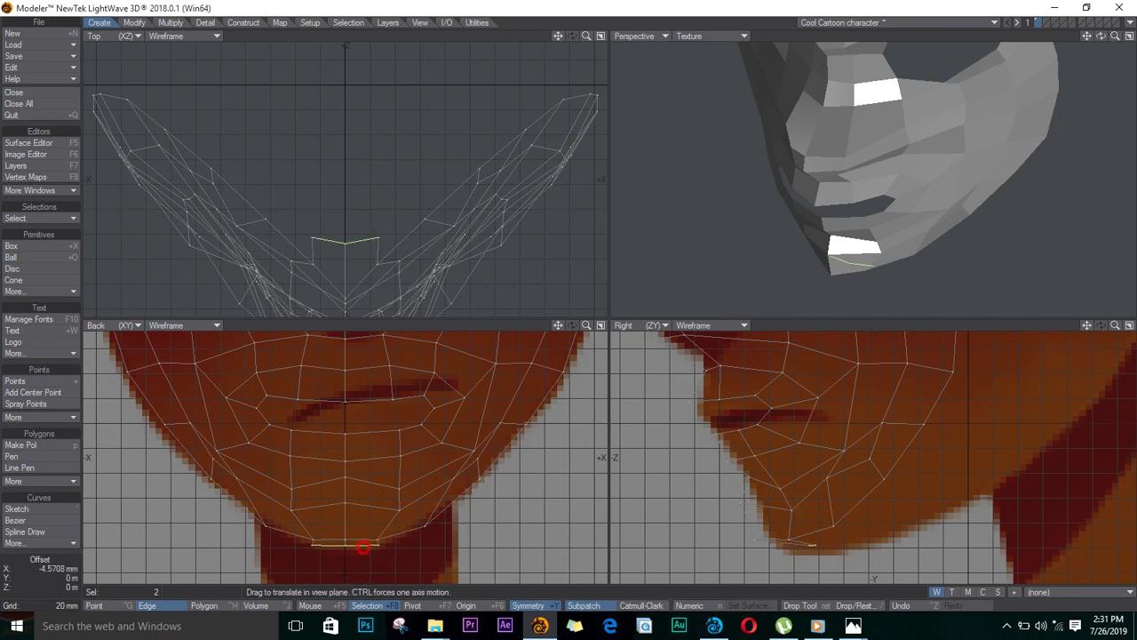
# Extend the chin edges backward in three further segments along the underside of the jaw to the neck.
pyautogui.moveTo(832, 543); pyautogui.dragTo(957, 515)
pyautogui.press('h')
pyautogui.press('t')
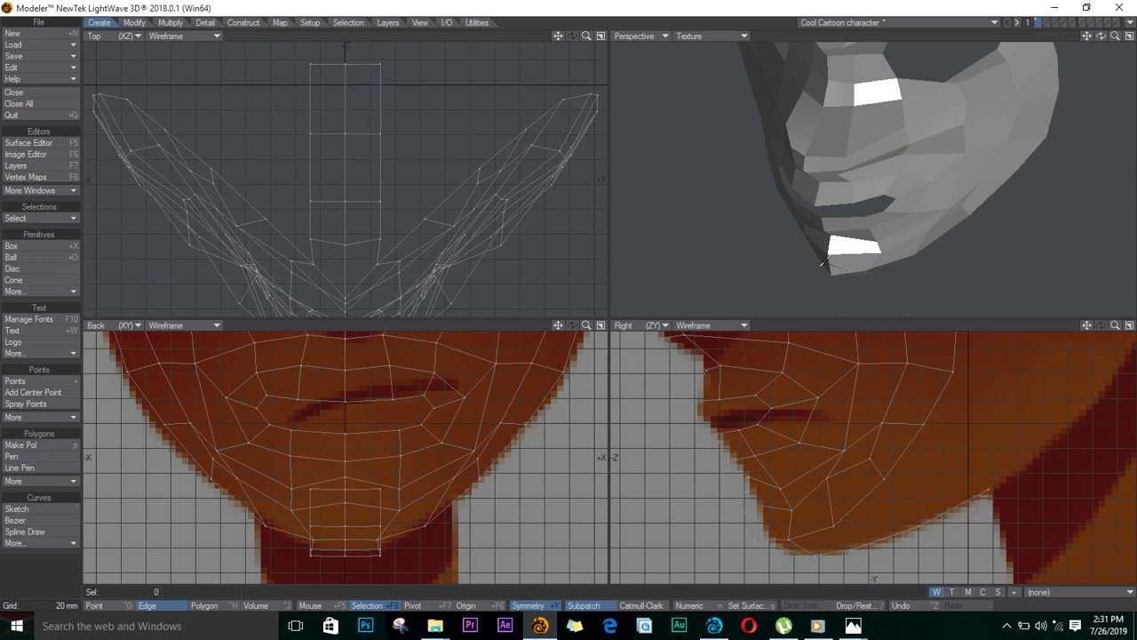
# Extend the jaw edges on both sides of the chin, then rotate and move them to line up with the central strip.
pyautogui.click(816, 531)
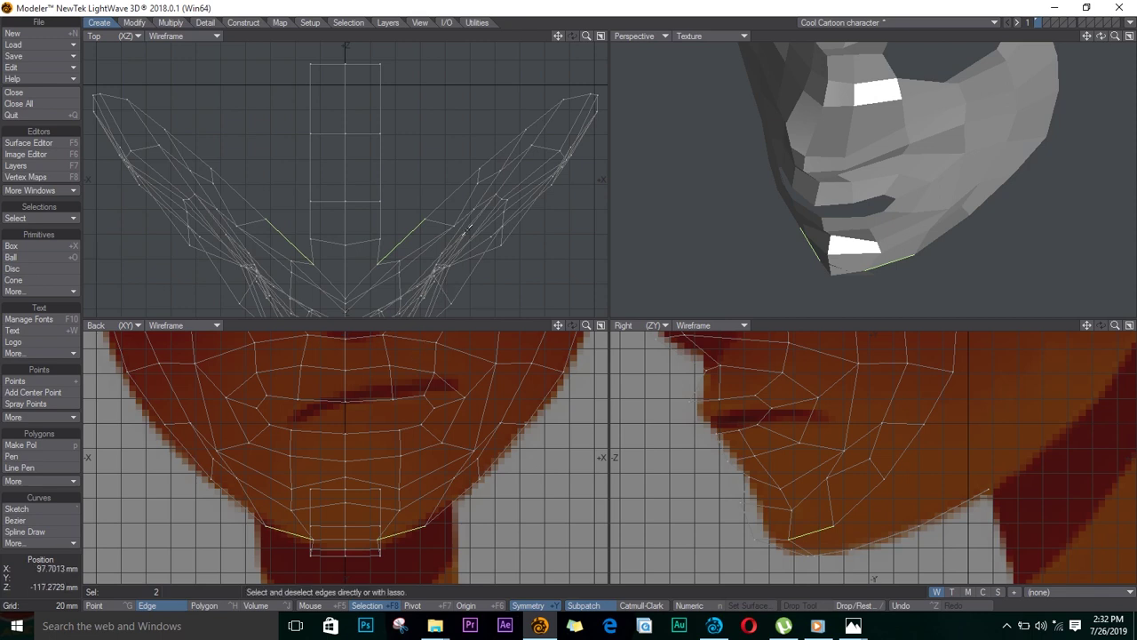
pyautogui.press('y')
pyautogui.moveTo(423, 218)
pyautogui.mouseDown()
pyautogui.moveTo(402, 227)
pyautogui.moveTo(407, 192)
pyautogui.moveTo(417, 202)
pyautogui.mouseUp()
pyautogui.press('t')
pyautogui.moveTo(840, 533)
pyautogui.mouseDown()
pyautogui.moveTo(851, 533)
pyautogui.moveTo(825, 533)
pyautogui.moveTo(841, 524)
pyautogui.mouseUp()
pyautogui.press('y')
pyautogui.moveTo(442, 224); pyautogui.dragTo(417, 217)
pyautogui.press('t')
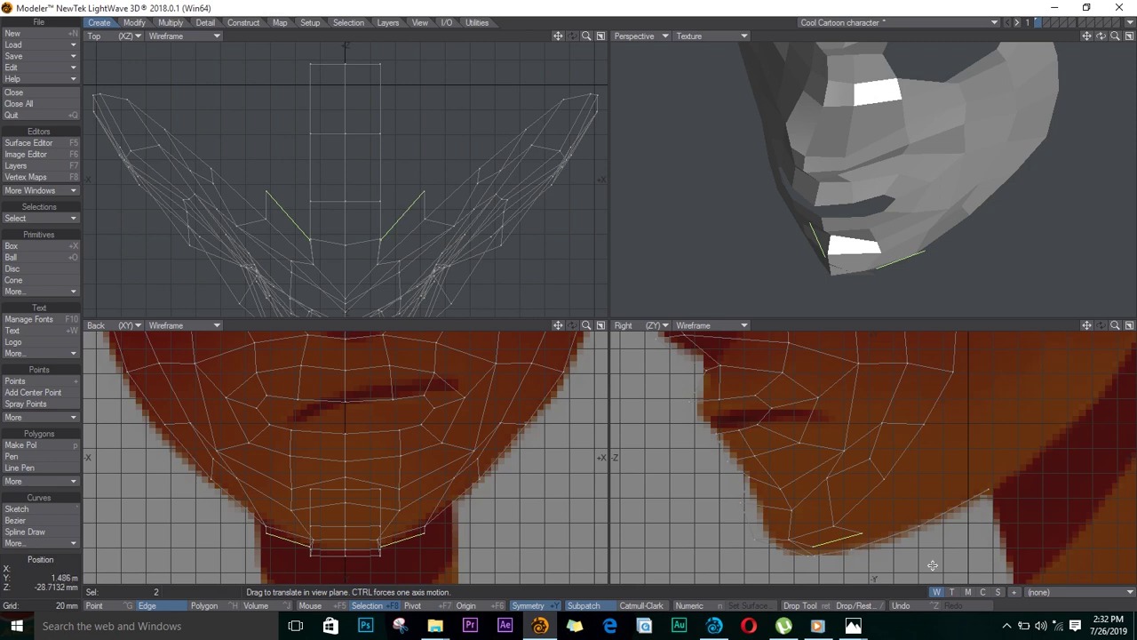
# Orbit the perspective view to the underside of the chin and set its shading to Textured Wire.
pyautogui.moveTo(1101, 35); pyautogui.dragTo(875, 2)
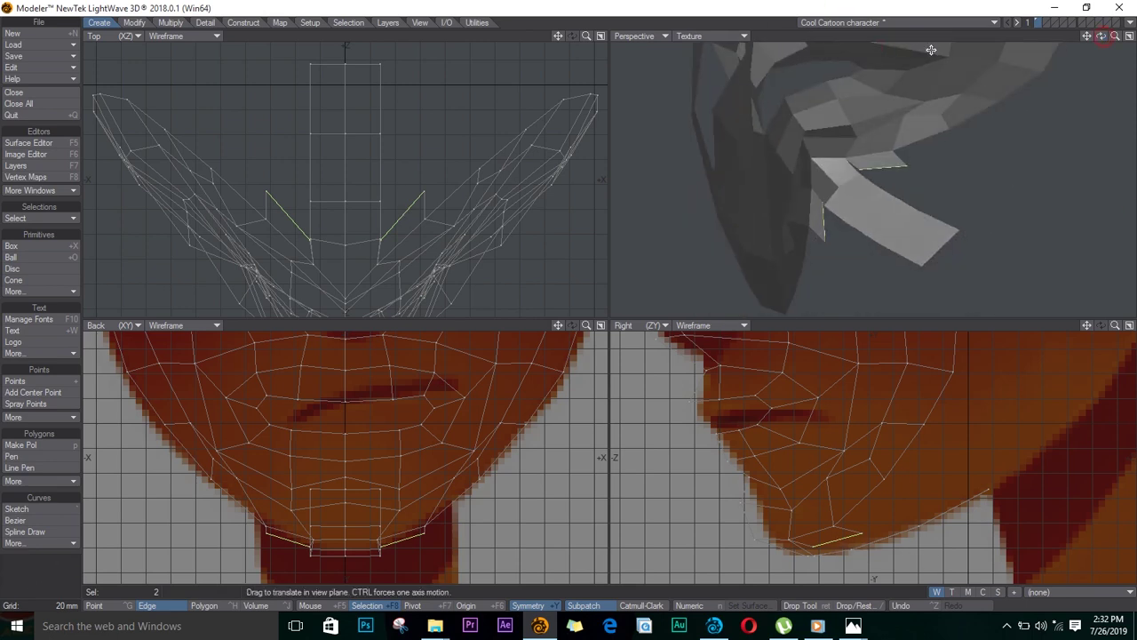
pyautogui.click(710, 36)
pyautogui.click(733, 117)
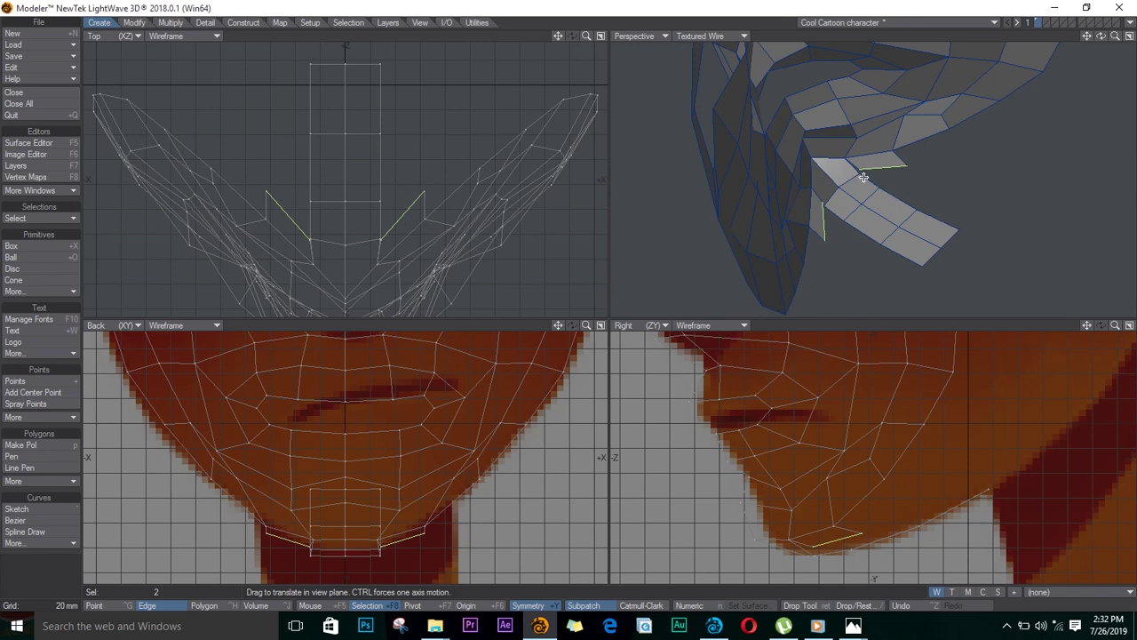
# Join the side strips' inner points to the central chin strip and drag their outer points down to the jaw underside.
pyautogui.press('space')
pyautogui.press('space')
pyautogui.press('space')
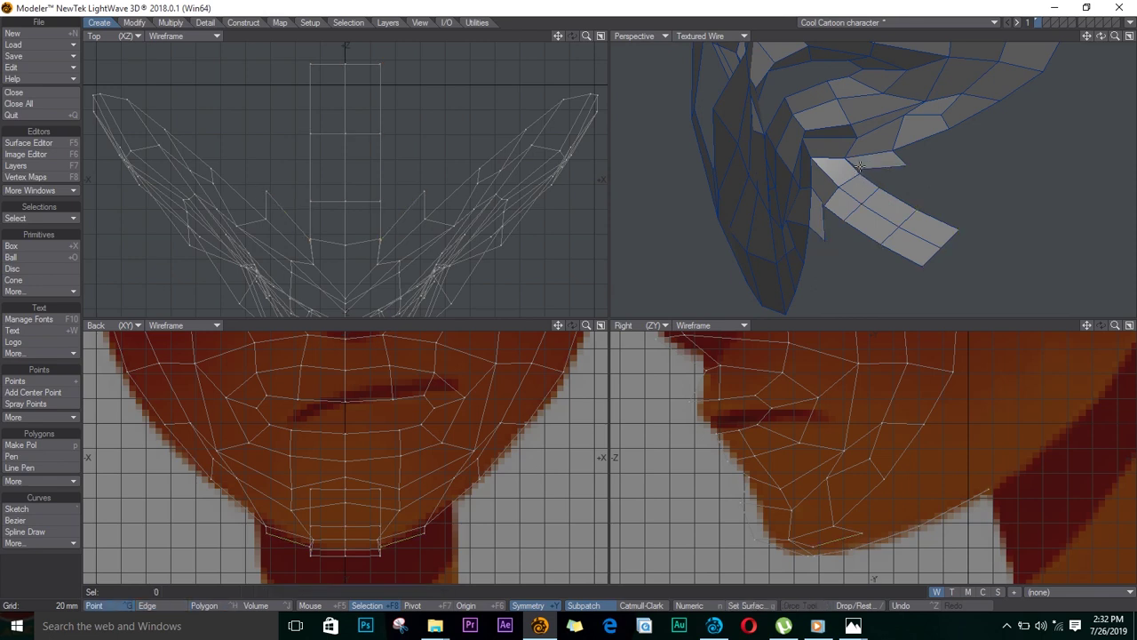
pyautogui.click(859, 173)
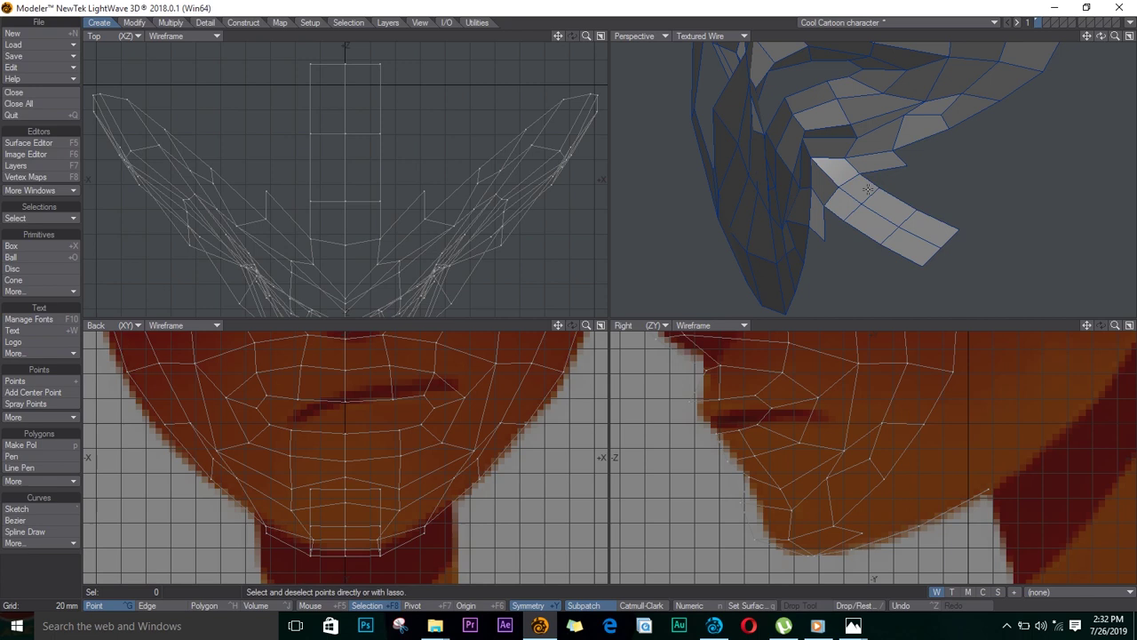
pyautogui.hotkey('ctrl', 't')
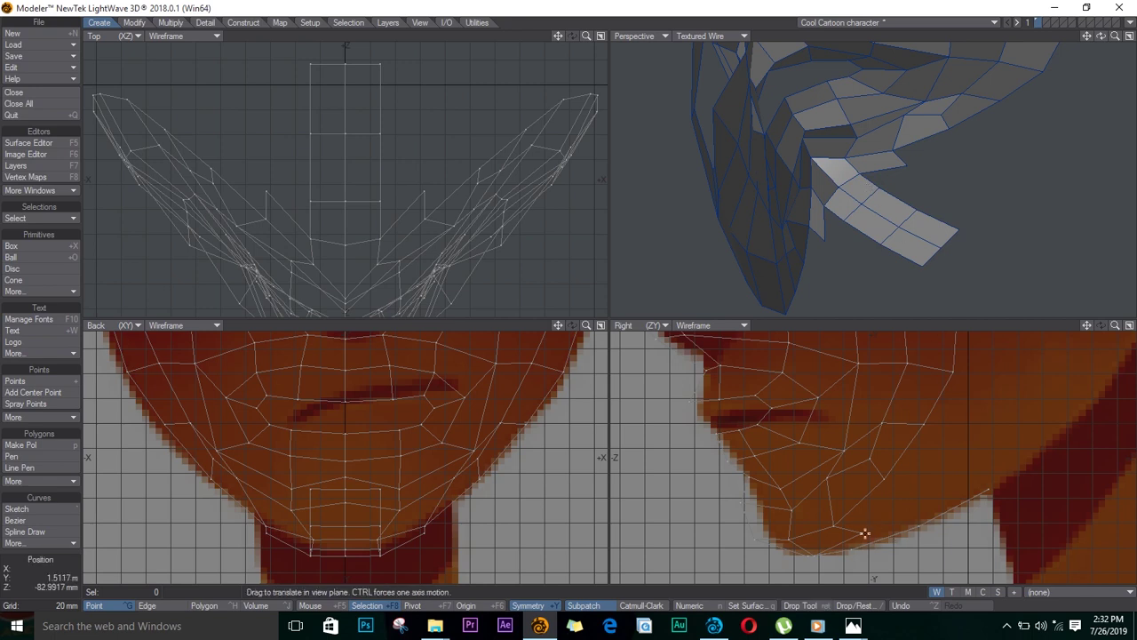
pyautogui.moveTo(866, 536); pyautogui.dragTo(853, 546)
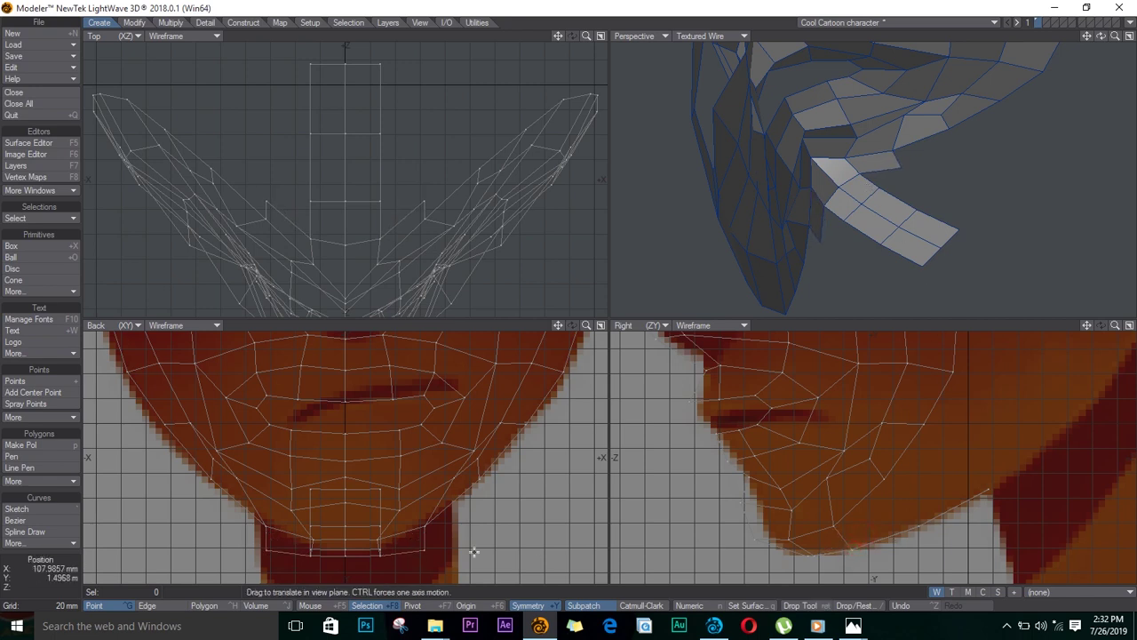
# Move the side strips' inner rear points onto the central under-chin strip and weld them to it on both sides.
pyautogui.moveTo(424, 197); pyautogui.dragTo(393, 199)
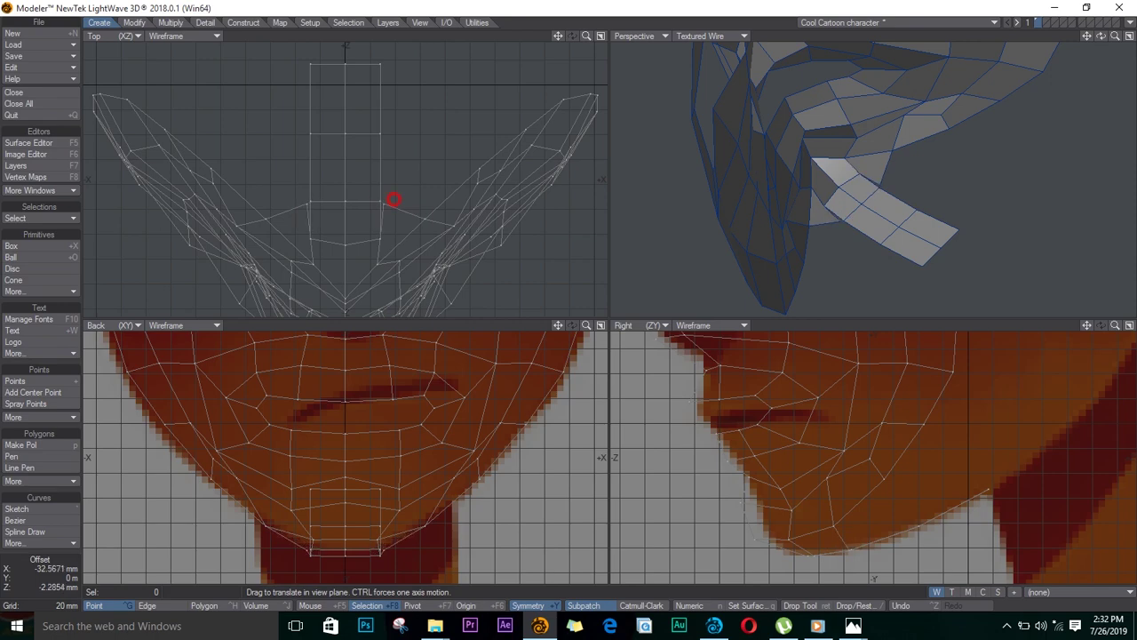
pyautogui.press('space')
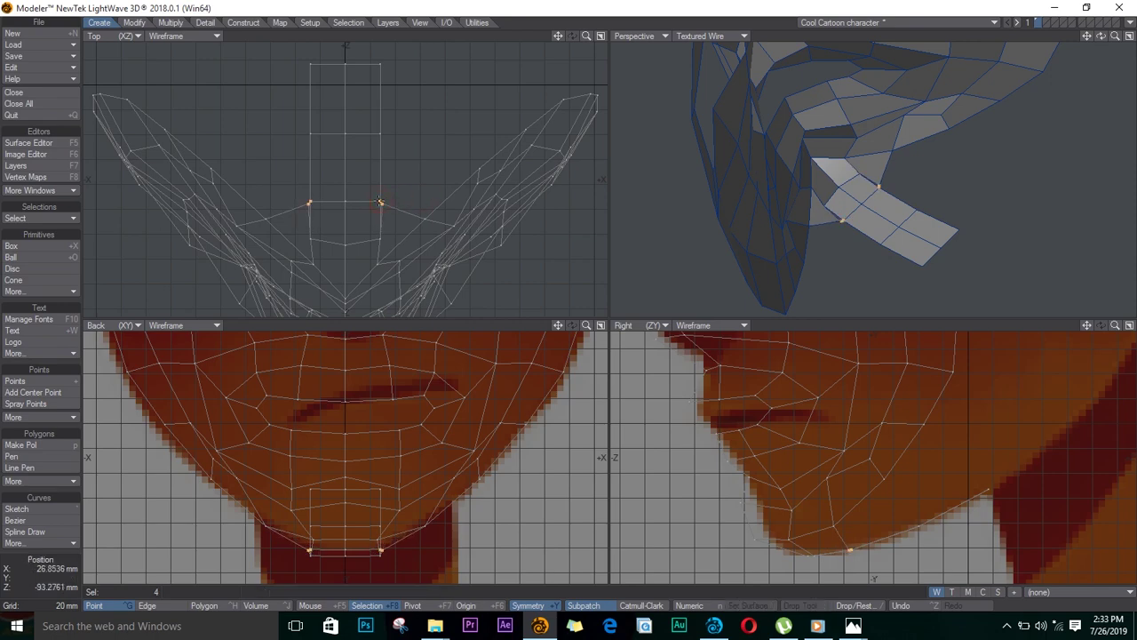
pyautogui.press('/')
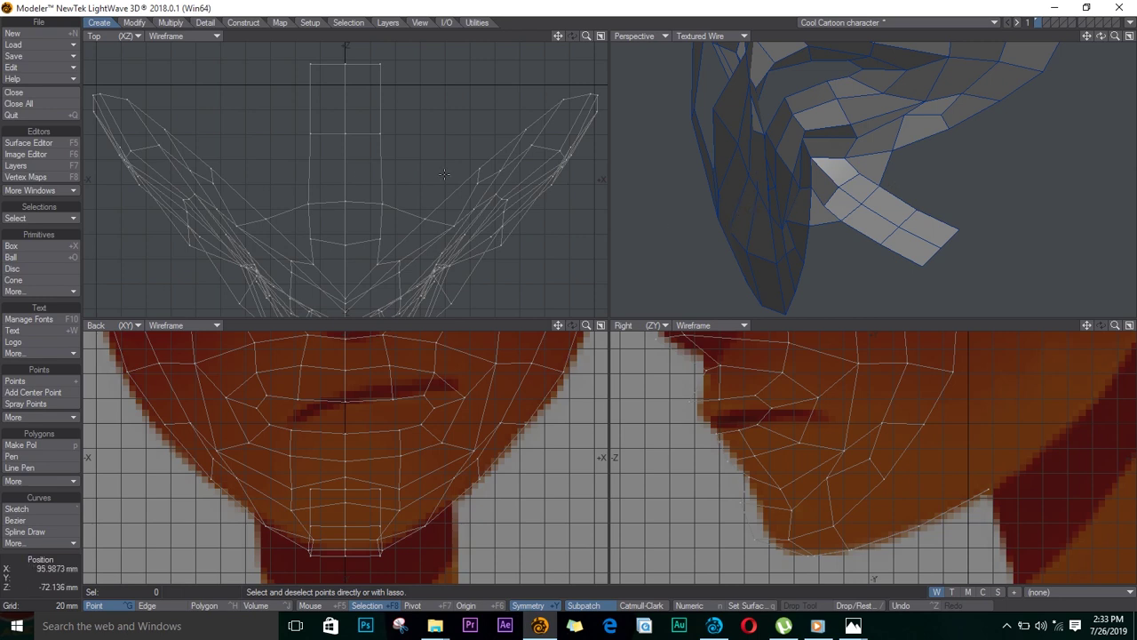
# Extend the side edges of the central strip's two rear segments outward, then rotate and move them toward the jaw.
pyautogui.press('space')
pyautogui.click(382, 171)
pyautogui.click(381, 96)
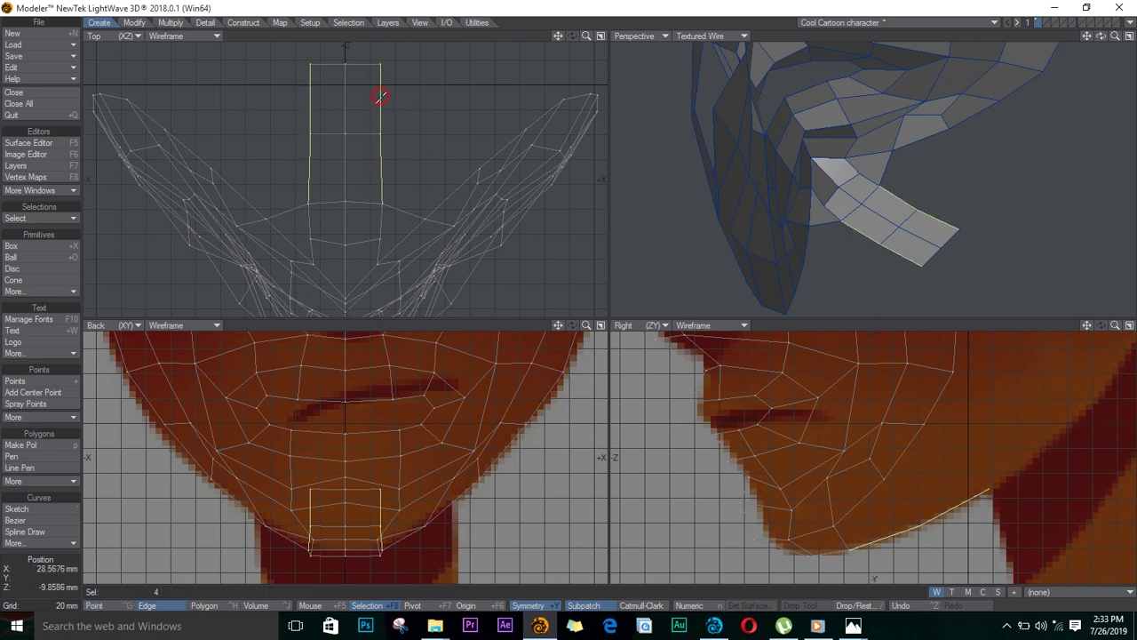
pyautogui.press('t')
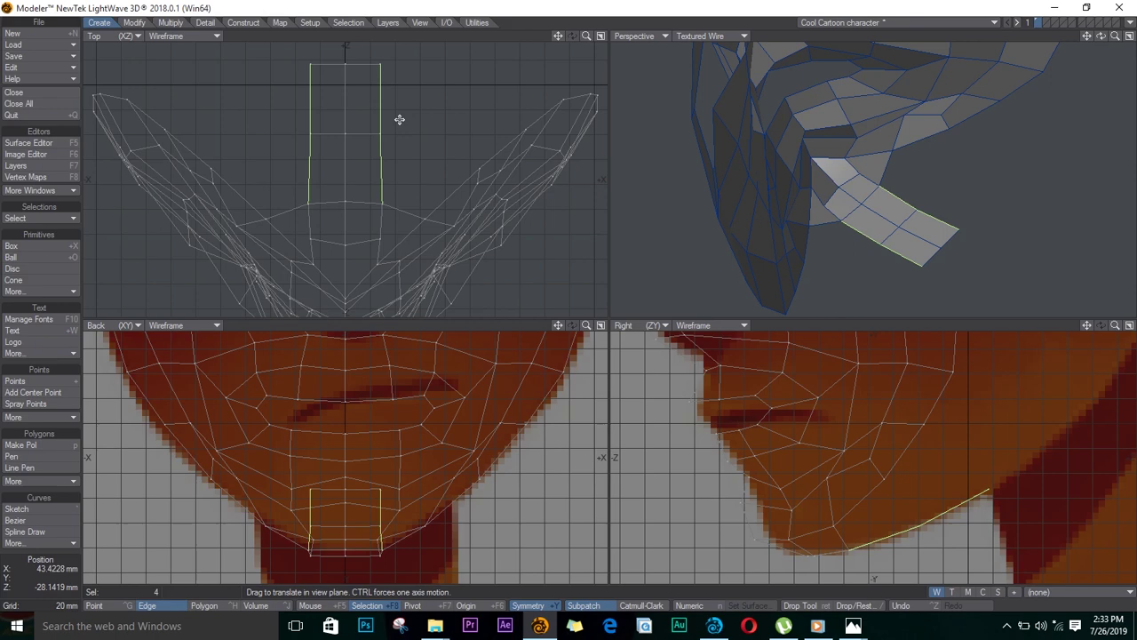
pyautogui.moveTo(406, 134); pyautogui.dragTo(454, 143)
pyautogui.press('y')
pyautogui.press('t')
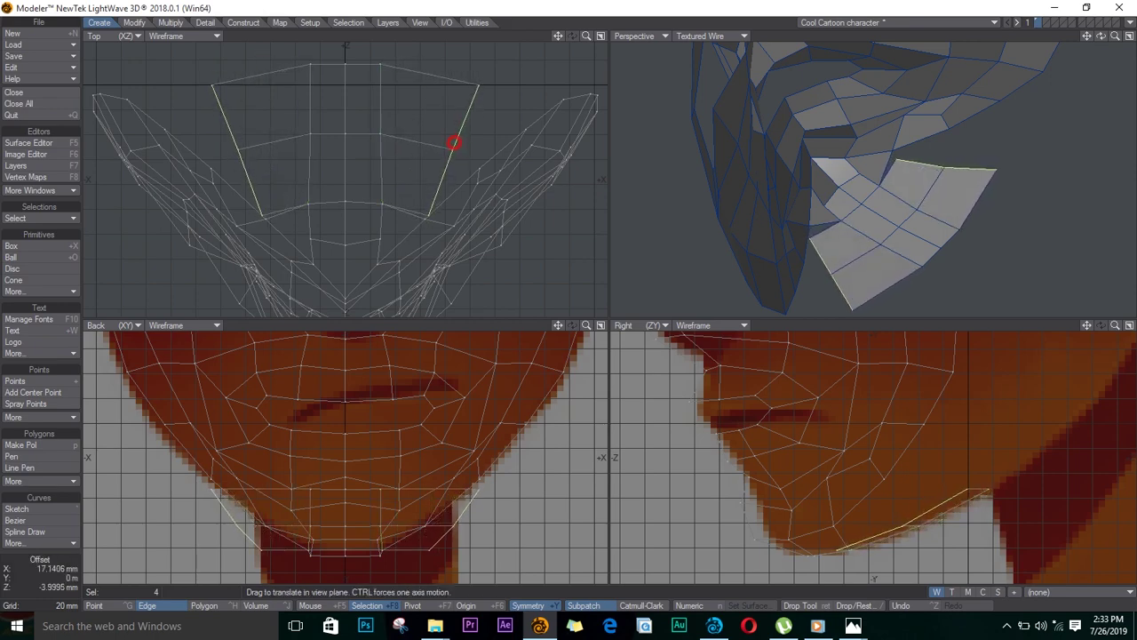
pyautogui.press('Return')
# Weld the outer points of the extended under-chin strips to the adjacent jaw points on both sides.
pyautogui.press('/')
pyautogui.hotkey('ctrl', 'g')
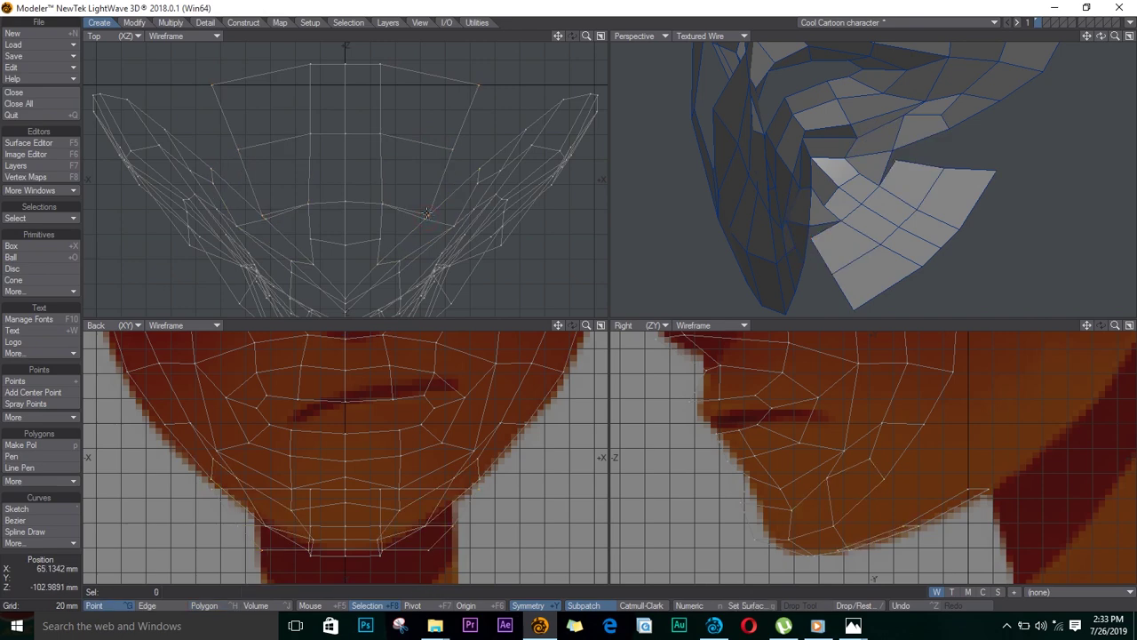
pyautogui.click(426, 218)
pyautogui.click(478, 168)
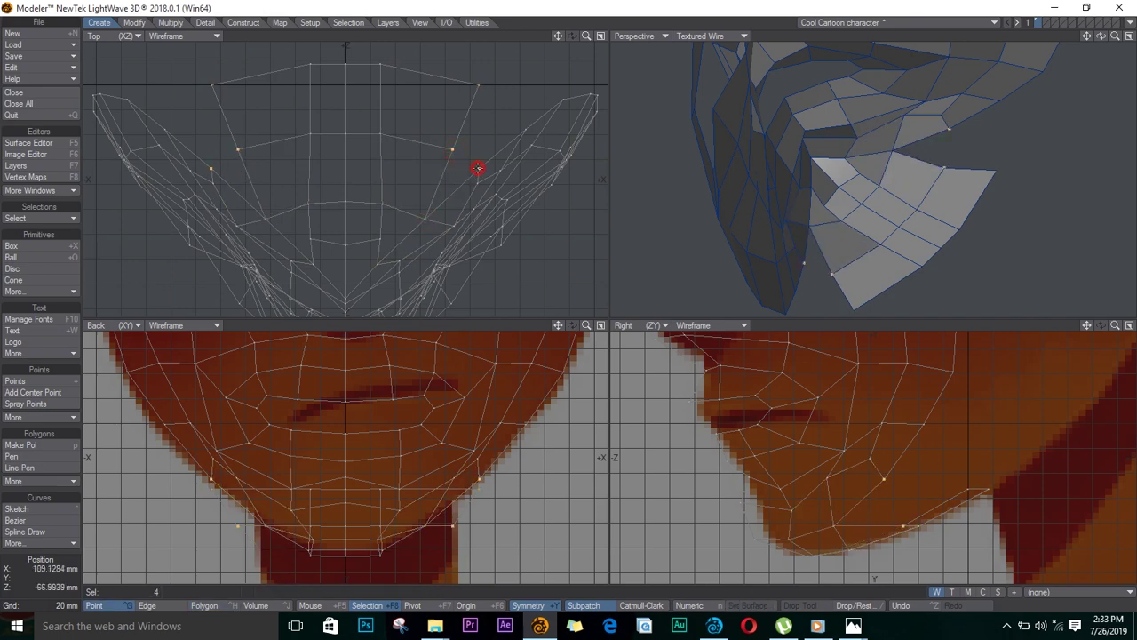
pyautogui.click(491, 77)
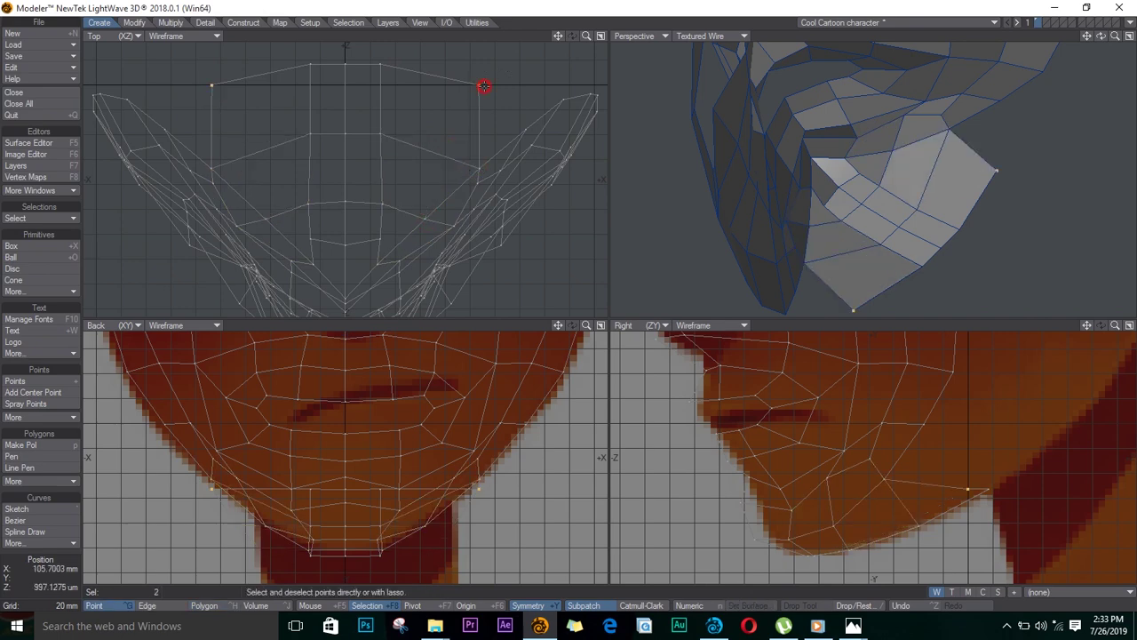
pyautogui.click(525, 129)
pyautogui.hotkey('ctrl', 'w')
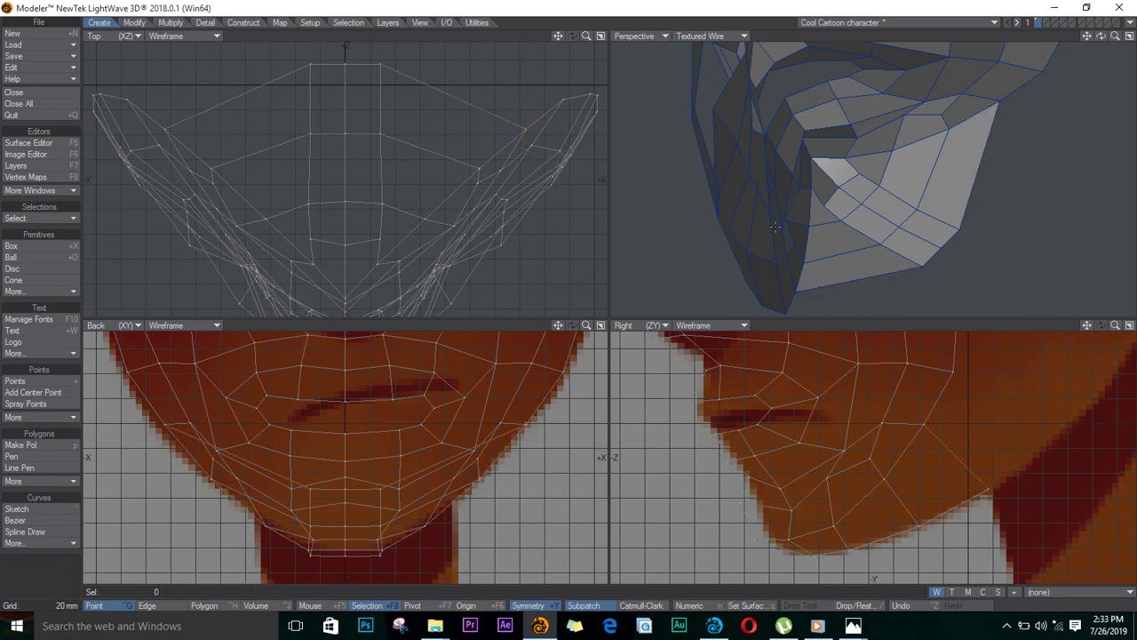
# Drag the central strip's side points outward to spread the under-chin columns between the centre line and the jaw.
pyautogui.hotkey('ctrl', 't')
pyautogui.moveTo(381, 205); pyautogui.dragTo(409, 208)
pyautogui.moveTo(377, 135); pyautogui.dragTo(424, 146)
pyautogui.moveTo(383, 63); pyautogui.dragTo(471, 81)
pyautogui.moveTo(399, 205); pyautogui.dragTo(407, 209)
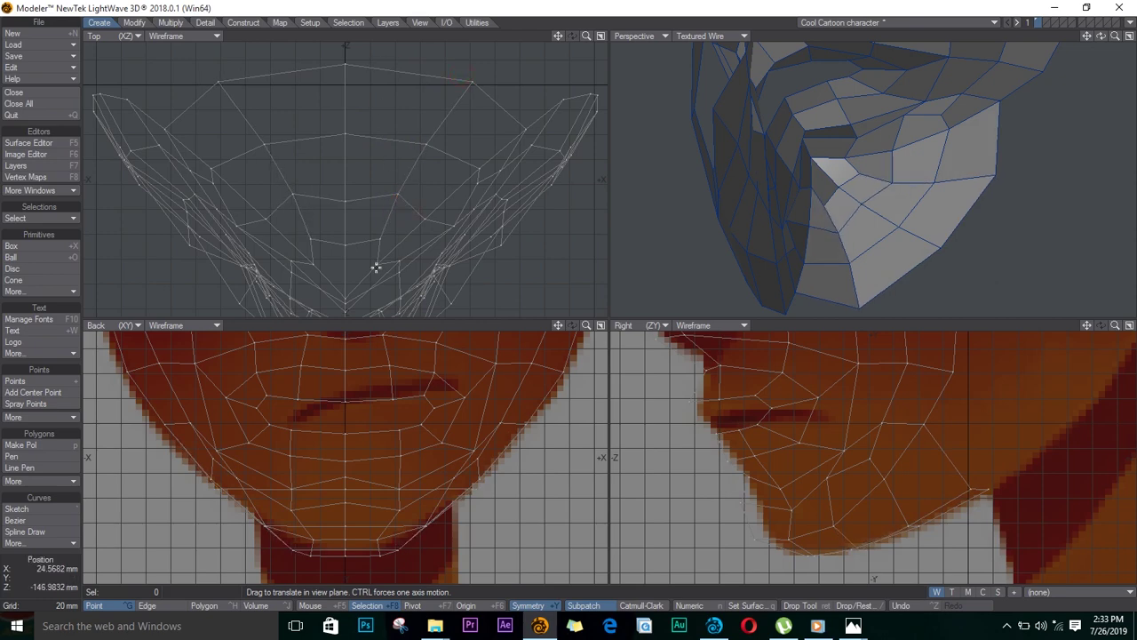
# Fine-tune the under-chin points in the top view so the rows curve evenly from the chin to the neck.
pyautogui.moveTo(376, 268); pyautogui.dragTo(386, 259)
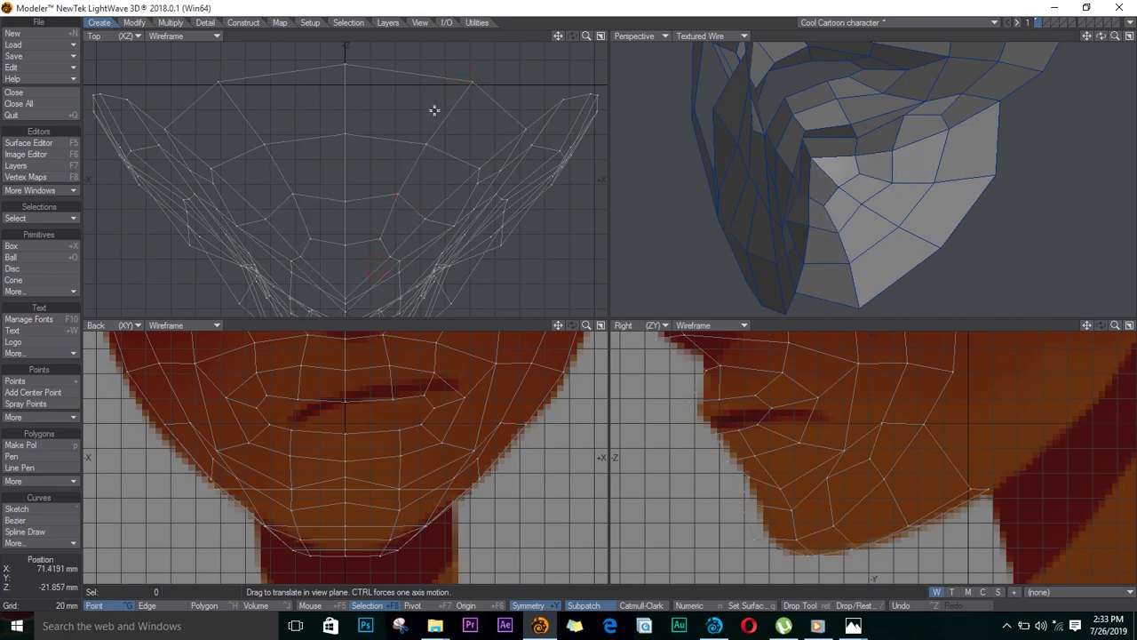
pyautogui.moveTo(462, 80); pyautogui.dragTo(449, 71)
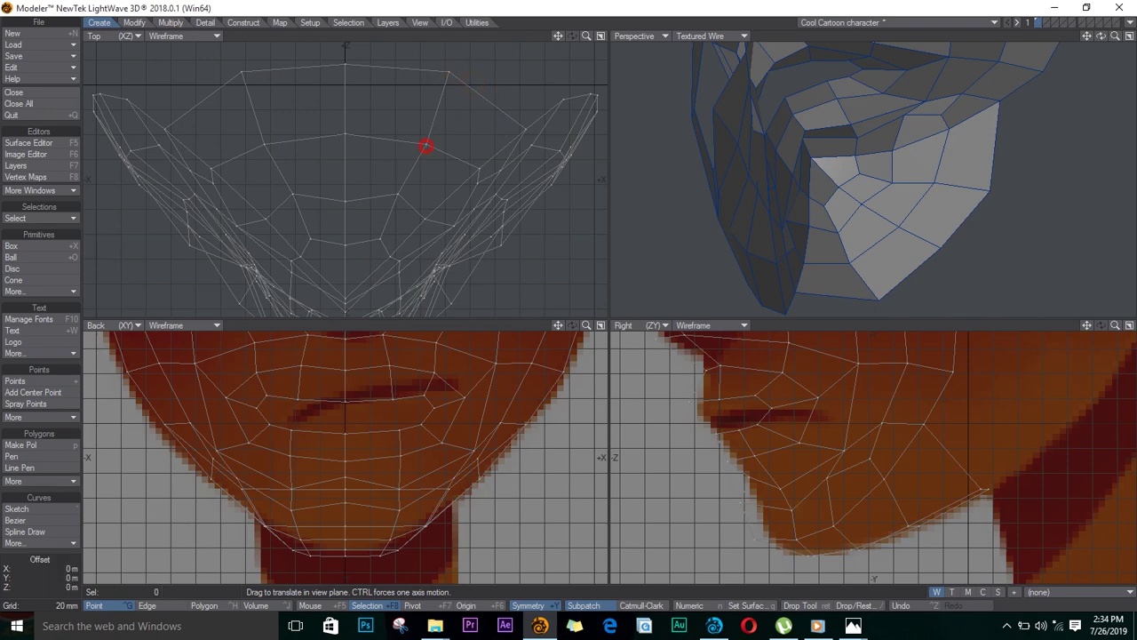
pyautogui.moveTo(426, 147); pyautogui.dragTo(420, 142)
pyautogui.moveTo(384, 240); pyautogui.dragTo(378, 243)
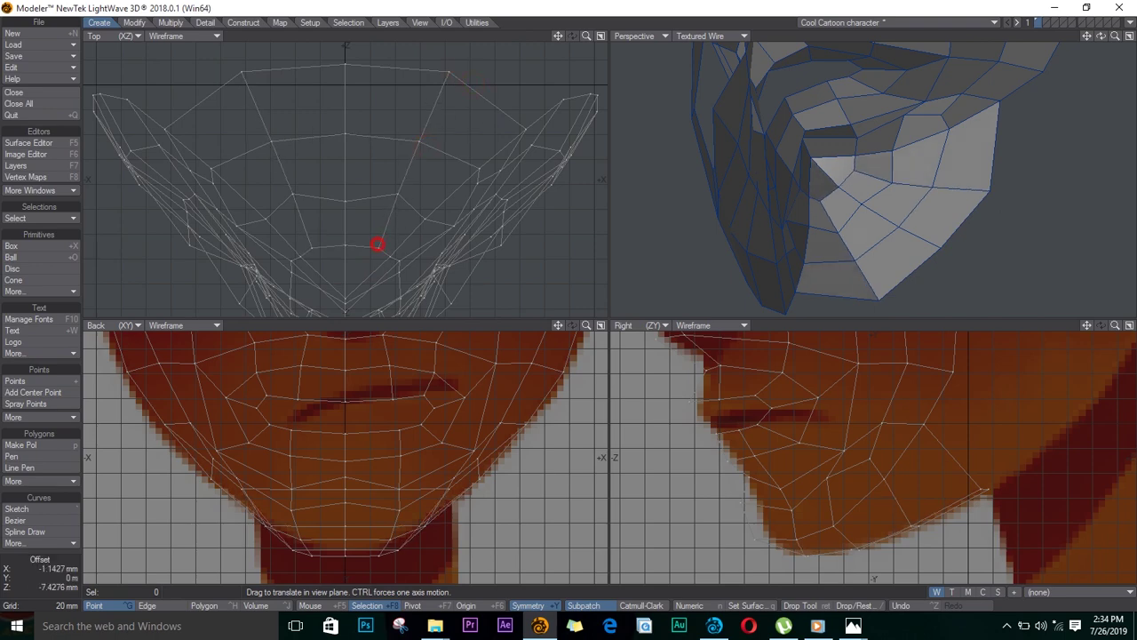
pyautogui.moveTo(417, 140); pyautogui.dragTo(415, 147)
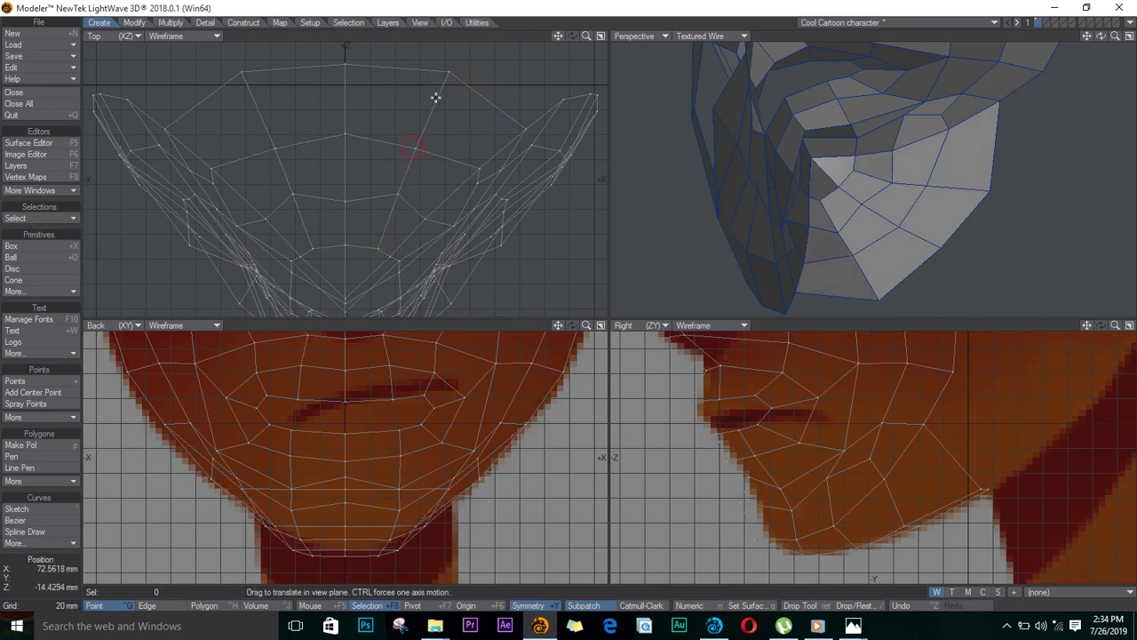
pyautogui.moveTo(446, 72); pyautogui.dragTo(451, 90)
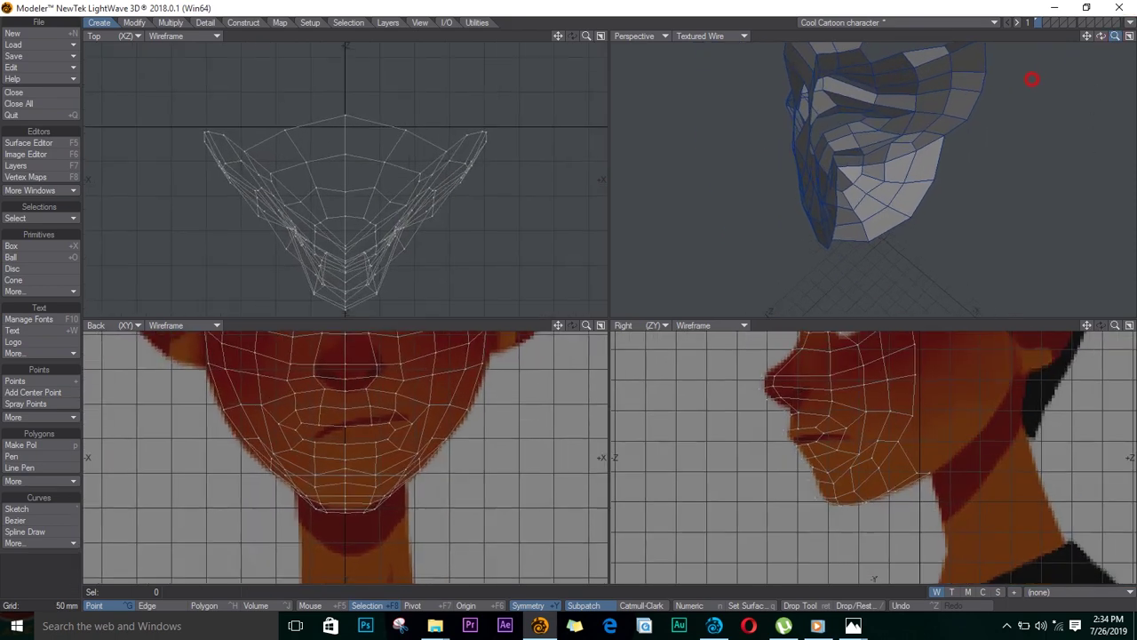
# Convert the face mesh back to subpatches and inspect its smoothed shape from several angles.
pyautogui.moveTo(1101, 35); pyautogui.dragTo(906, 244)
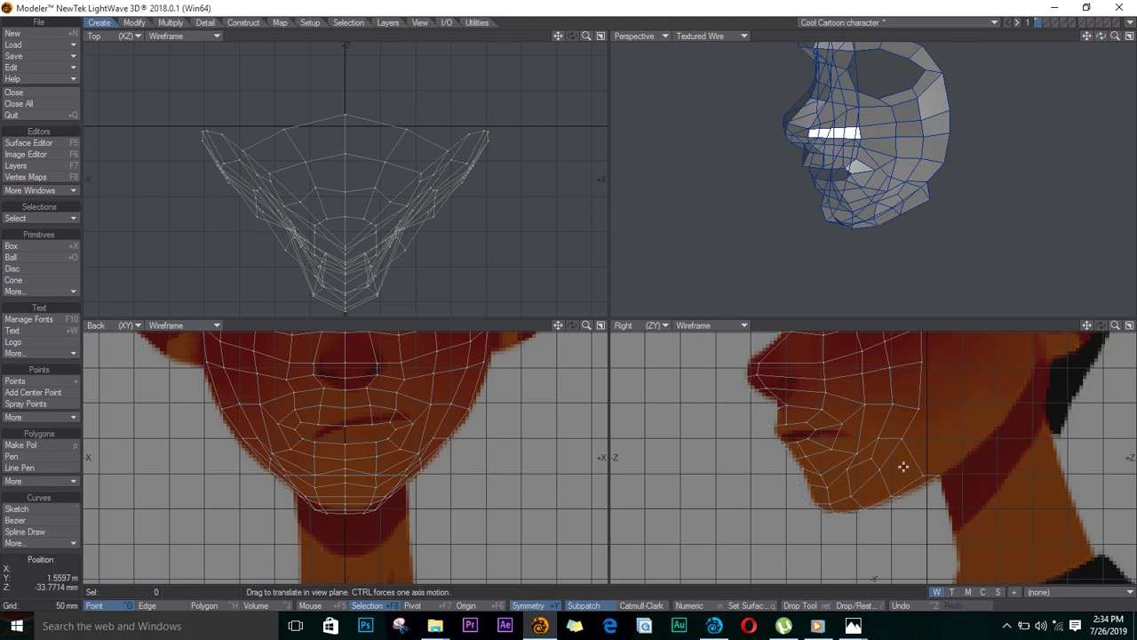
pyautogui.moveTo(1102, 36); pyautogui.dragTo(759, 11)
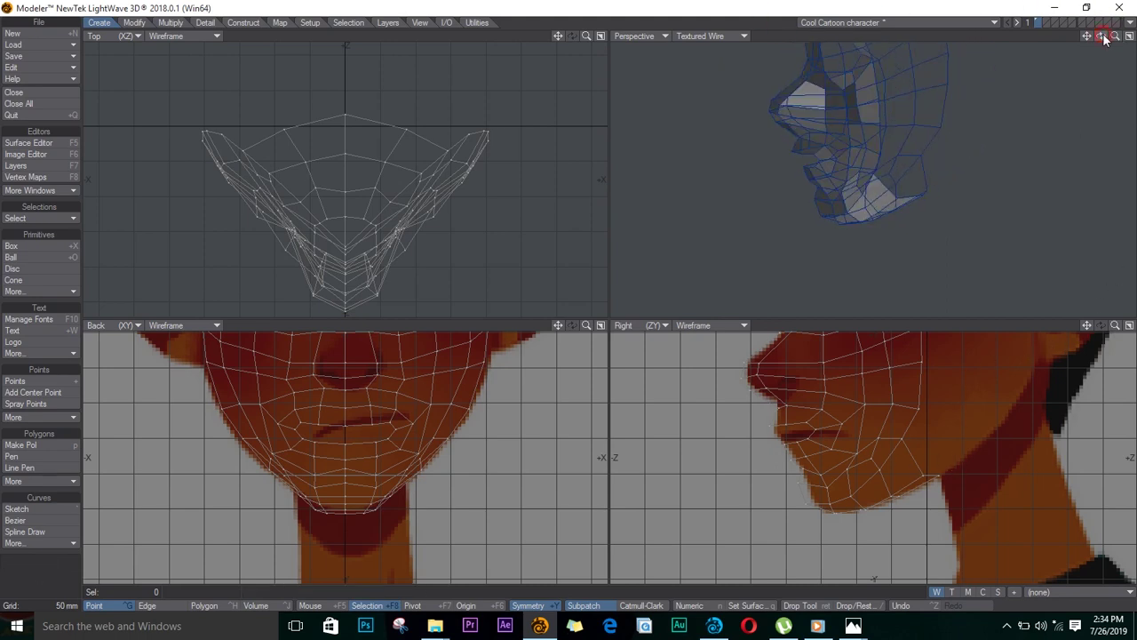
pyautogui.press('Tab')
pyautogui.moveTo(1105, 40); pyautogui.dragTo(382, 36)
pyautogui.keyDown('ctrl'); pyautogui.keyDown('alt'); pyautogui.moveTo(986, 458); pyautogui.dragTo(937, 509); pyautogui.keyUp('alt'); pyautogui.keyUp('ctrl')
pyautogui.moveTo(1102, 36); pyautogui.dragTo(1022, 115)
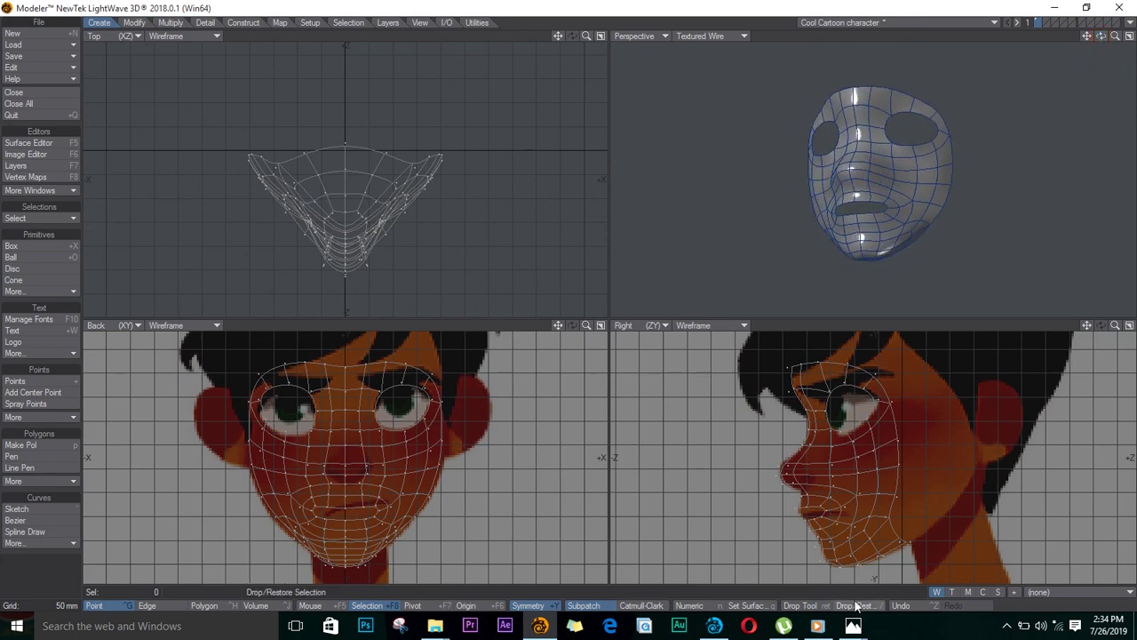
# Drag the chin and jaw points in the side view to follow the jawline of the reference and even out the mesh.
pyautogui.keyDown('ctrl'); pyautogui.keyDown('alt'); pyautogui.moveTo(879, 559); pyautogui.dragTo(875, 470); pyautogui.keyUp('alt'); pyautogui.keyUp('ctrl')
pyautogui.press('Return')
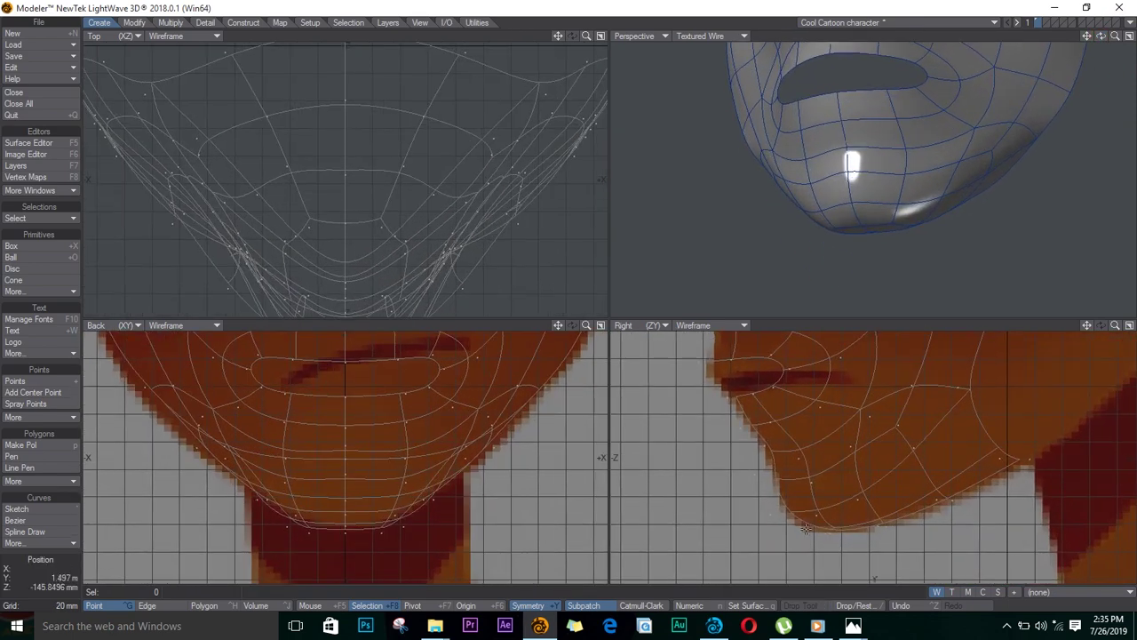
pyautogui.hotkey('ctrl', 't')
pyautogui.moveTo(790, 515); pyautogui.dragTo(773, 459)
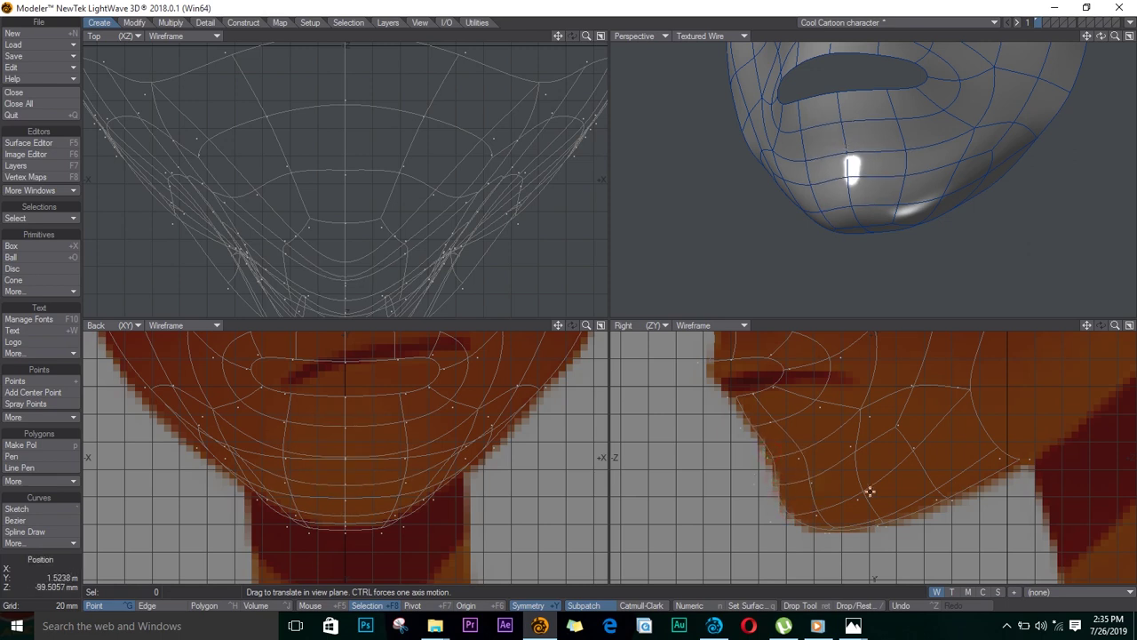
pyautogui.moveTo(870, 503); pyautogui.dragTo(921, 460)
pyautogui.moveTo(968, 388); pyautogui.dragTo(983, 406)
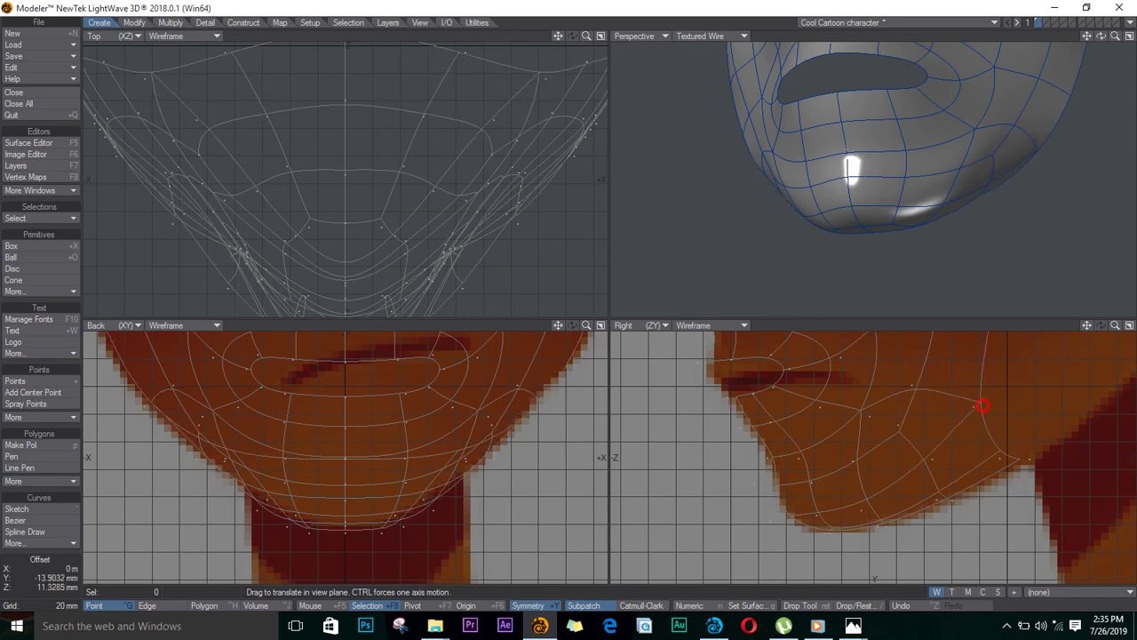
pyautogui.moveTo(1005, 451); pyautogui.dragTo(1028, 465)
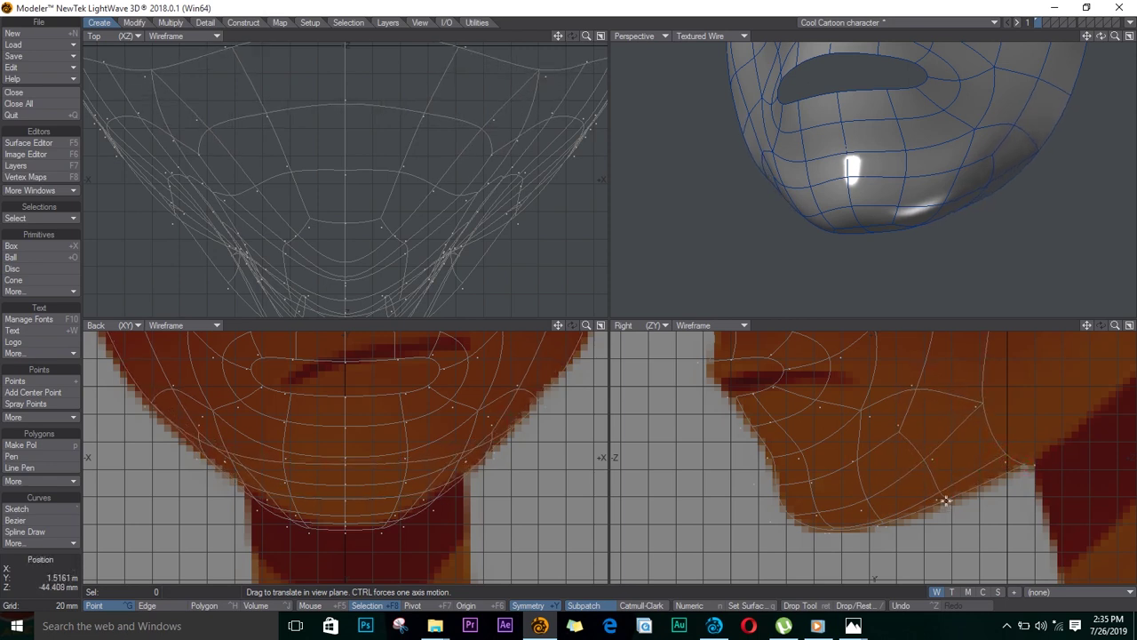
pyautogui.moveTo(945, 500); pyautogui.dragTo(944, 492)
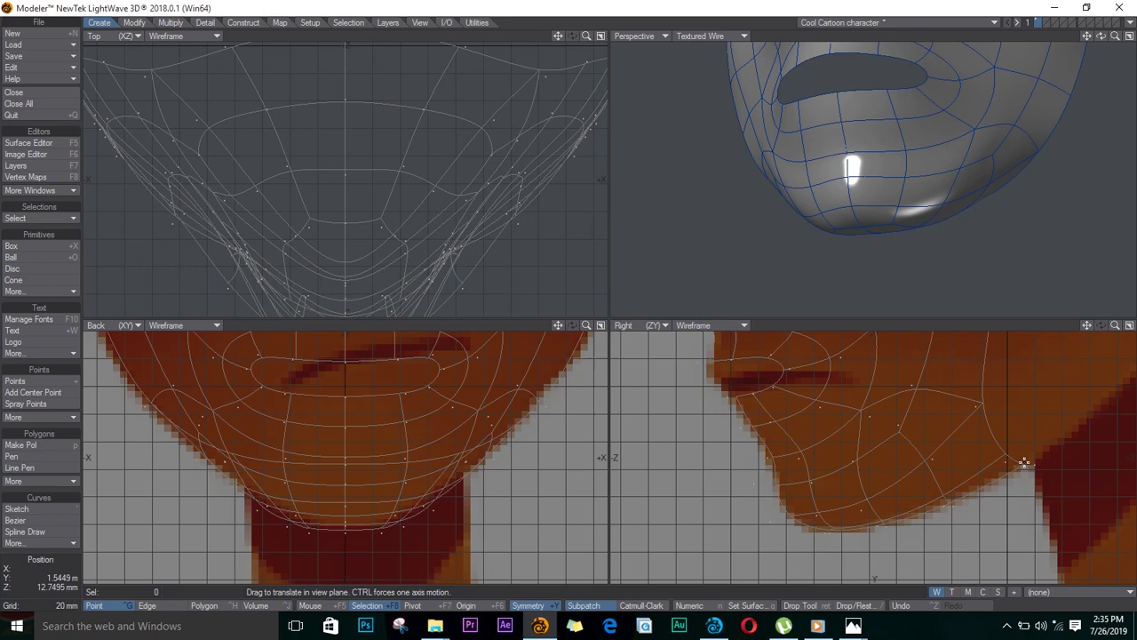
pyautogui.moveTo(1005, 456); pyautogui.dragTo(1027, 468)
# Examine the smoothed chin and the whole face against the front and side reference drawings.
pyautogui.moveTo(1116, 36); pyautogui.dragTo(1041, 69)
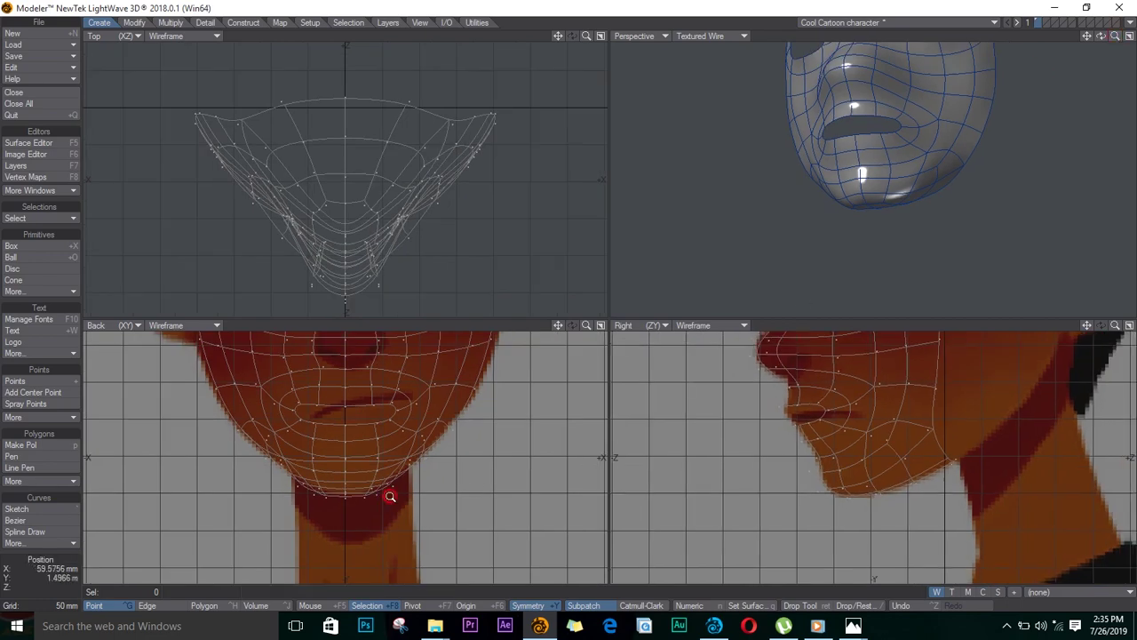
pyautogui.scroll(5, 389, 496)
pyautogui.moveTo(400, 473)
pyautogui.mouseDown()
pyautogui.moveTo(393, 464)
pyautogui.moveTo(386, 481)
pyautogui.moveTo(350, 487)
pyautogui.mouseUp()
pyautogui.scroll(-5, 813, 444)
pyautogui.keyDown('alt'); pyautogui.moveTo(823, 470); pyautogui.dragTo(847, 410); pyautogui.keyUp('alt')
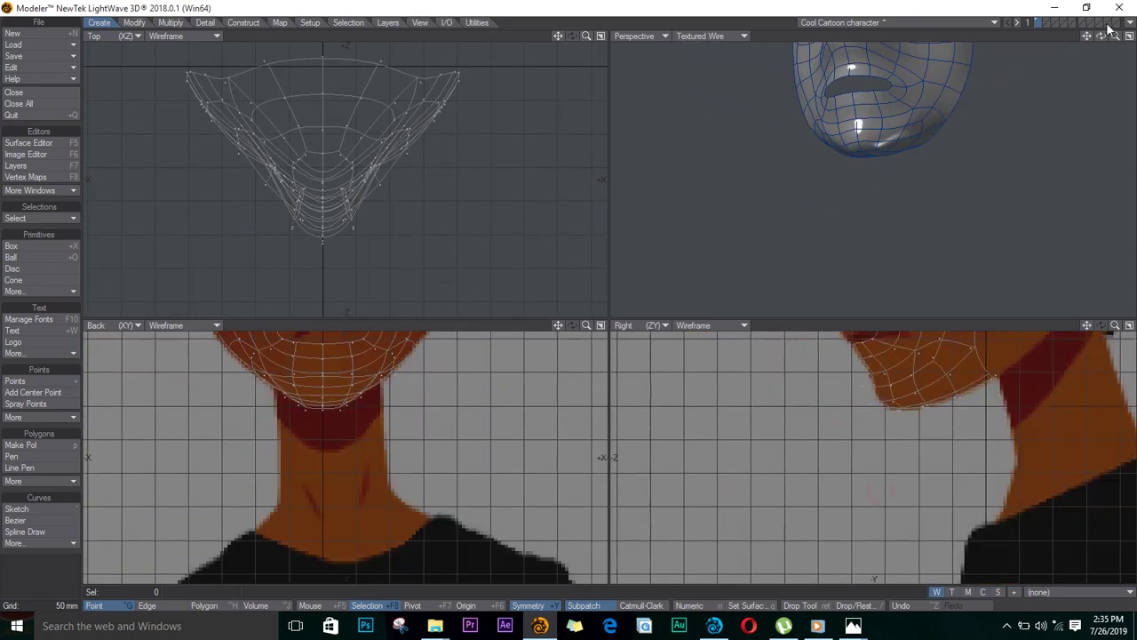
pyautogui.press('a')
pyautogui.moveTo(1101, 36)
pyautogui.mouseDown()
pyautogui.moveTo(957, 62)
pyautogui.moveTo(753, 154)
pyautogui.moveTo(862, 183)
pyautogui.moveTo(977, 130)
pyautogui.moveTo(785, 94)
pyautogui.moveTo(738, 112)
pyautogui.moveTo(909, 94)
pyautogui.moveTo(815, 83)
pyautogui.moveTo(1105, 45)
pyautogui.mouseUp()
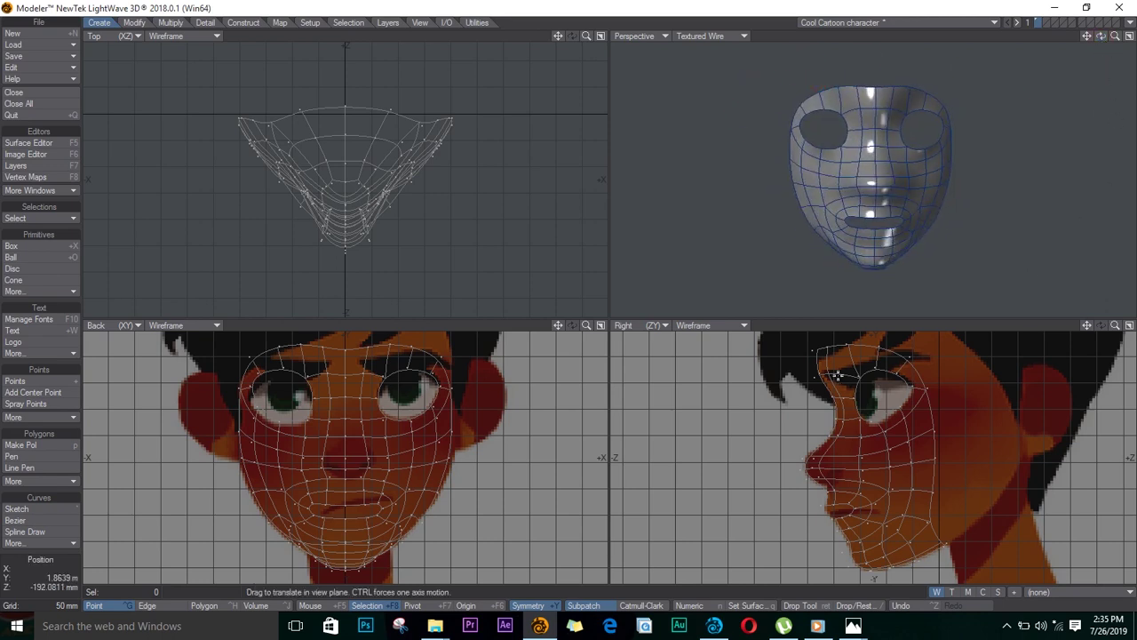